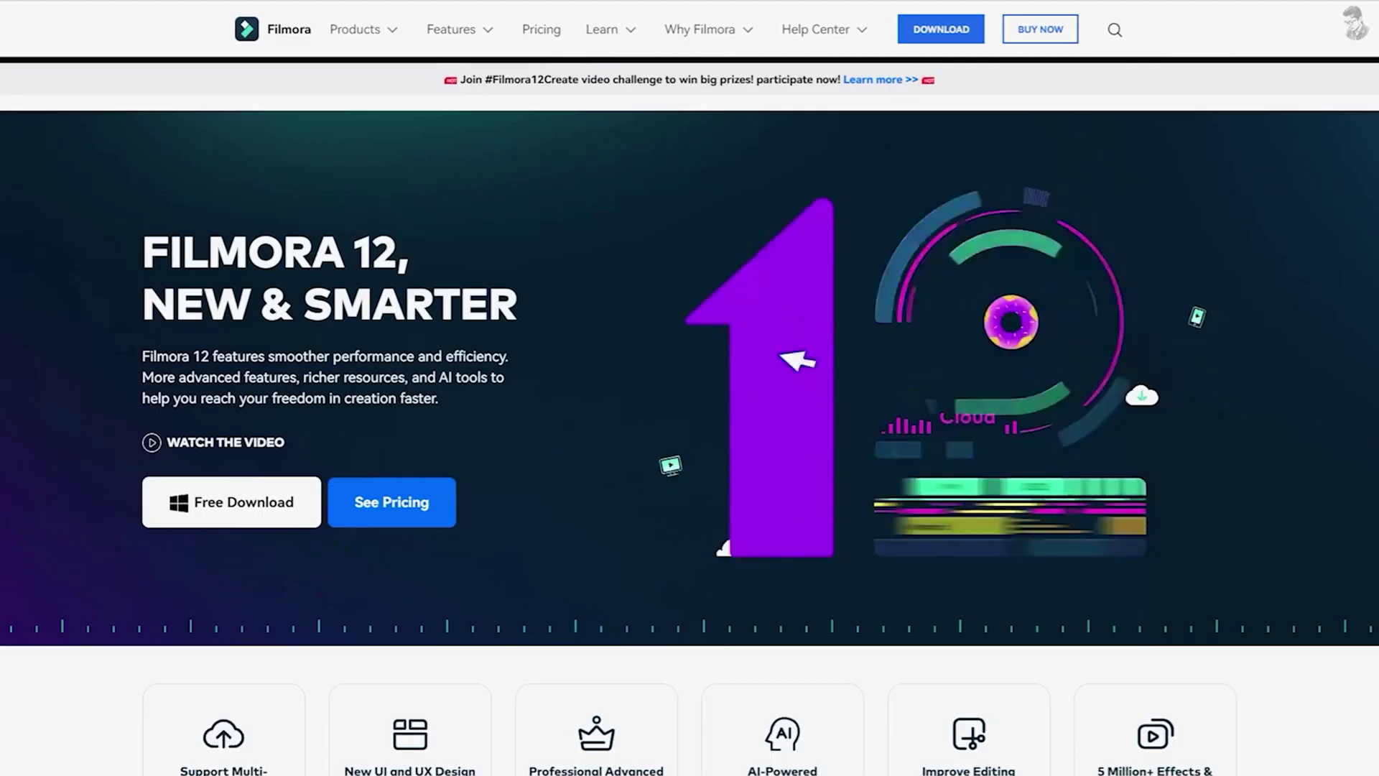
Look through the Filmora 12 product page, from the introduction through the feature sections to the footer.
scroll(690, 417, "down", 5)
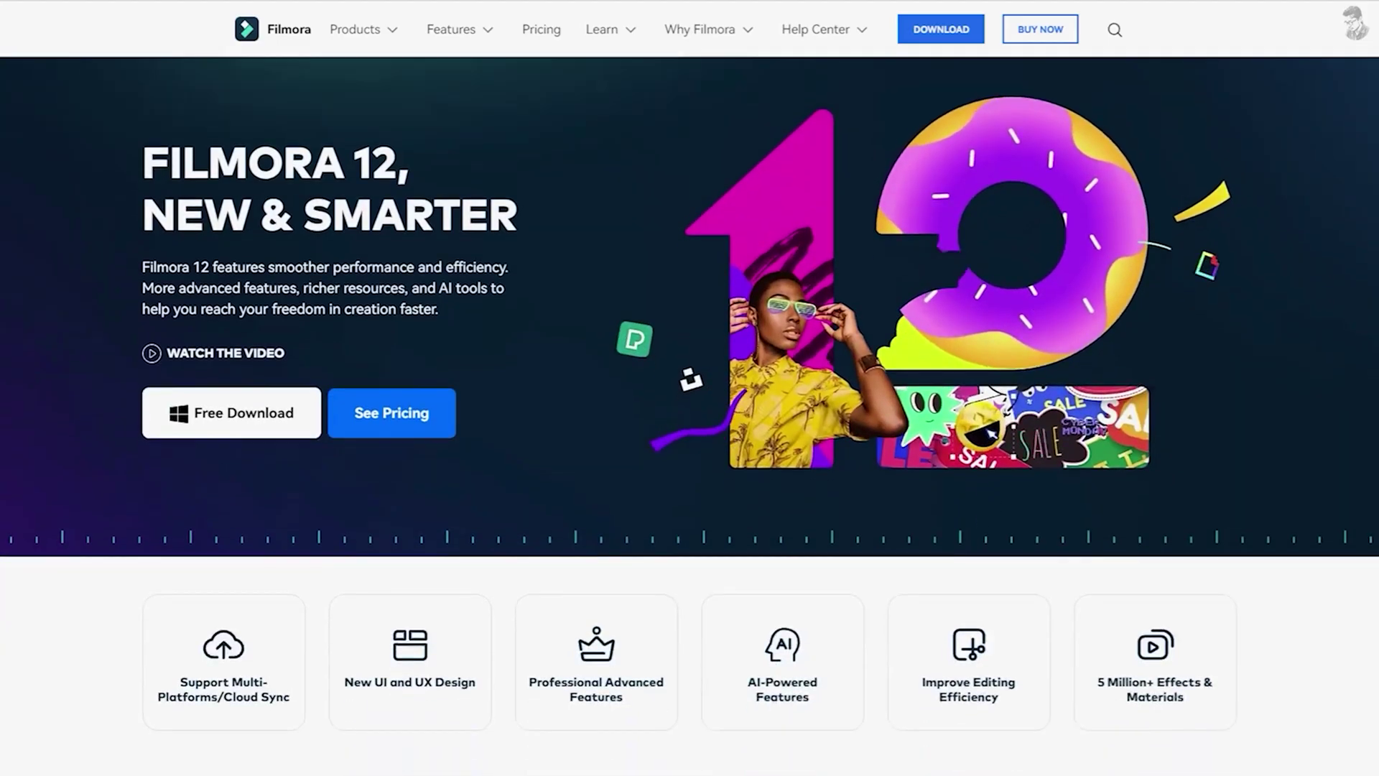
scroll(690, 417, "down", 8)
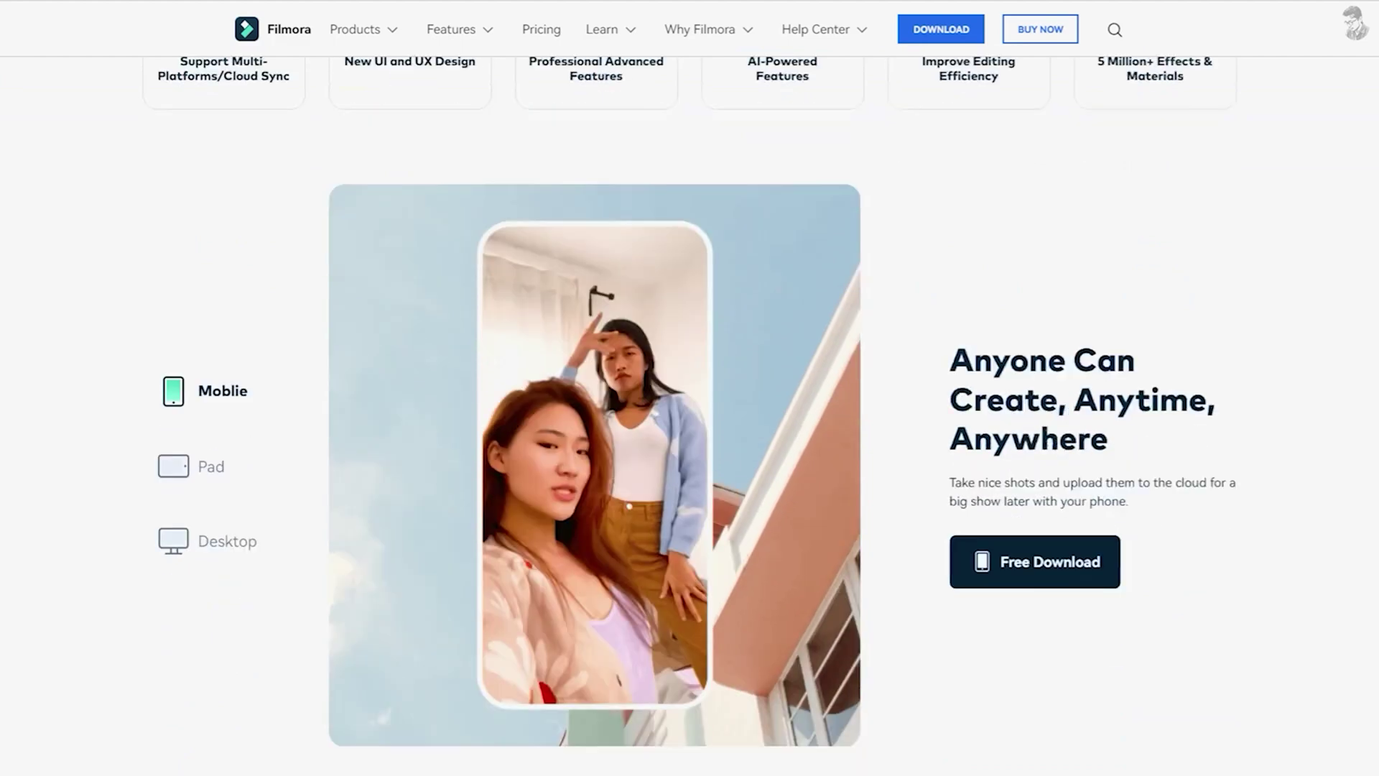
scroll(689, 417, "down", 9)
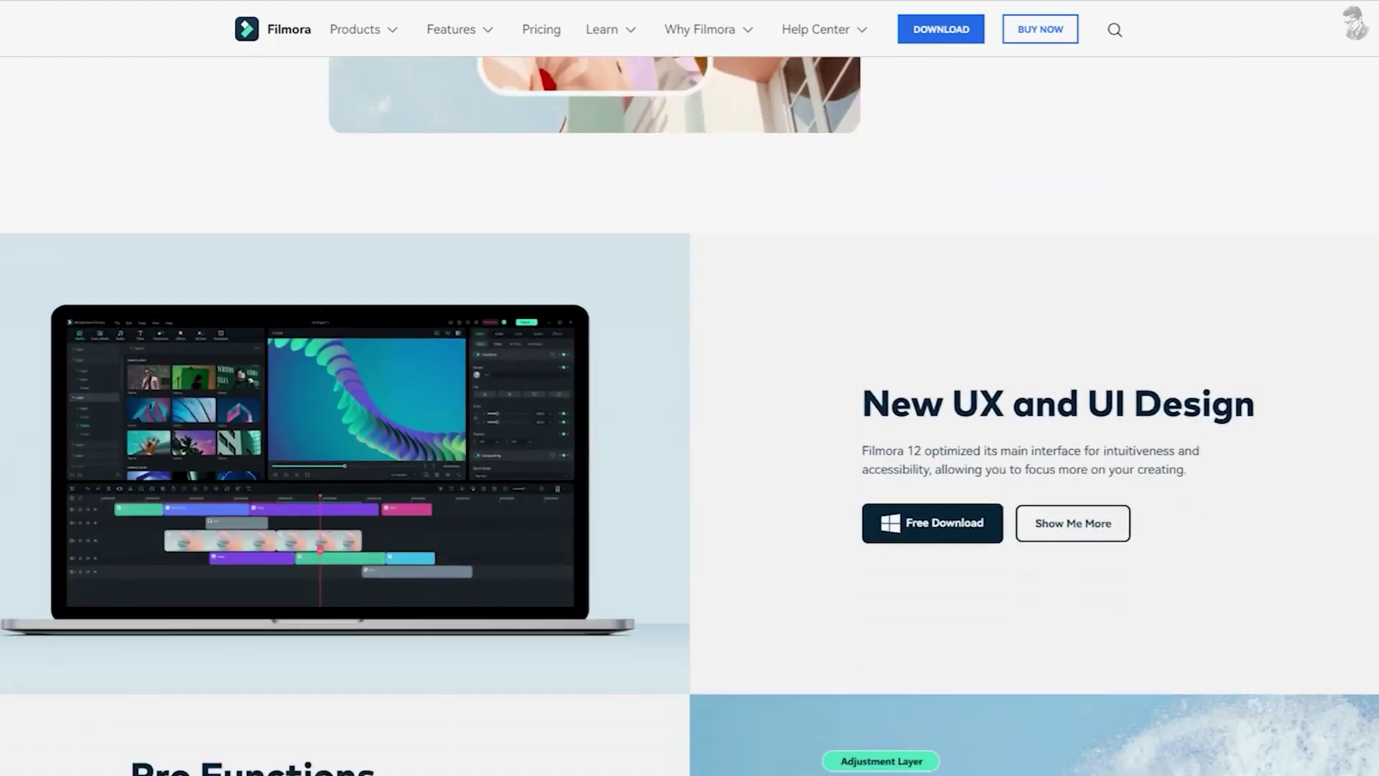
scroll(690, 417, "down", 9)
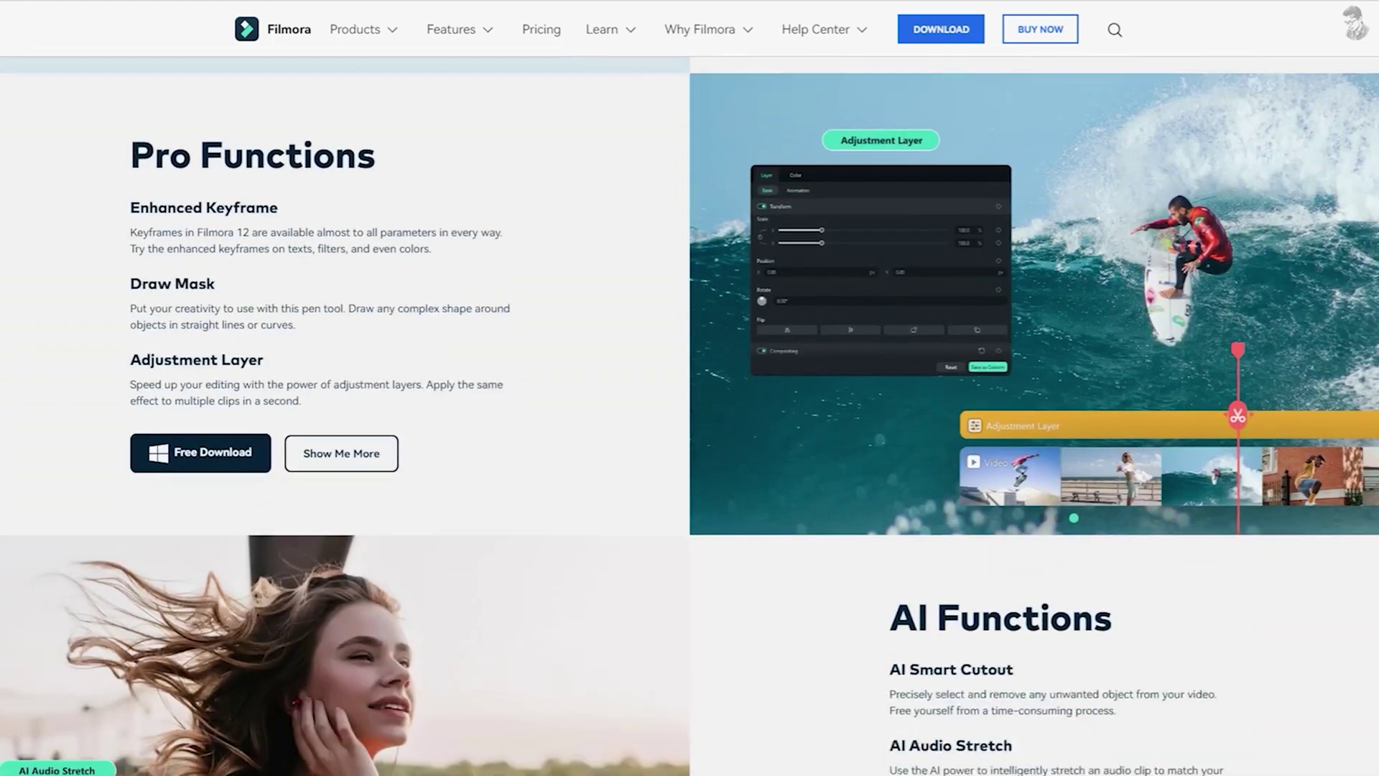
scroll(689, 417, "down", 9)
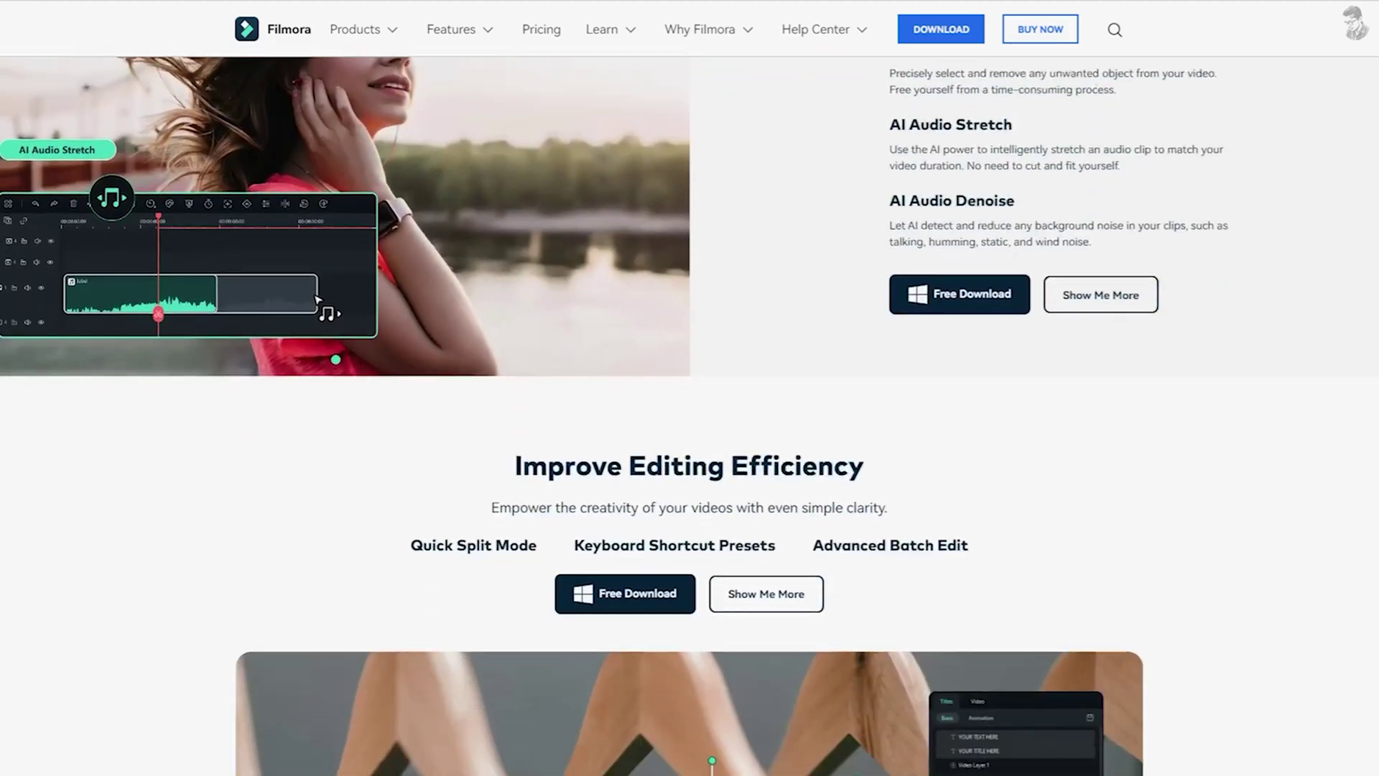
scroll(690, 417, "down", 9)
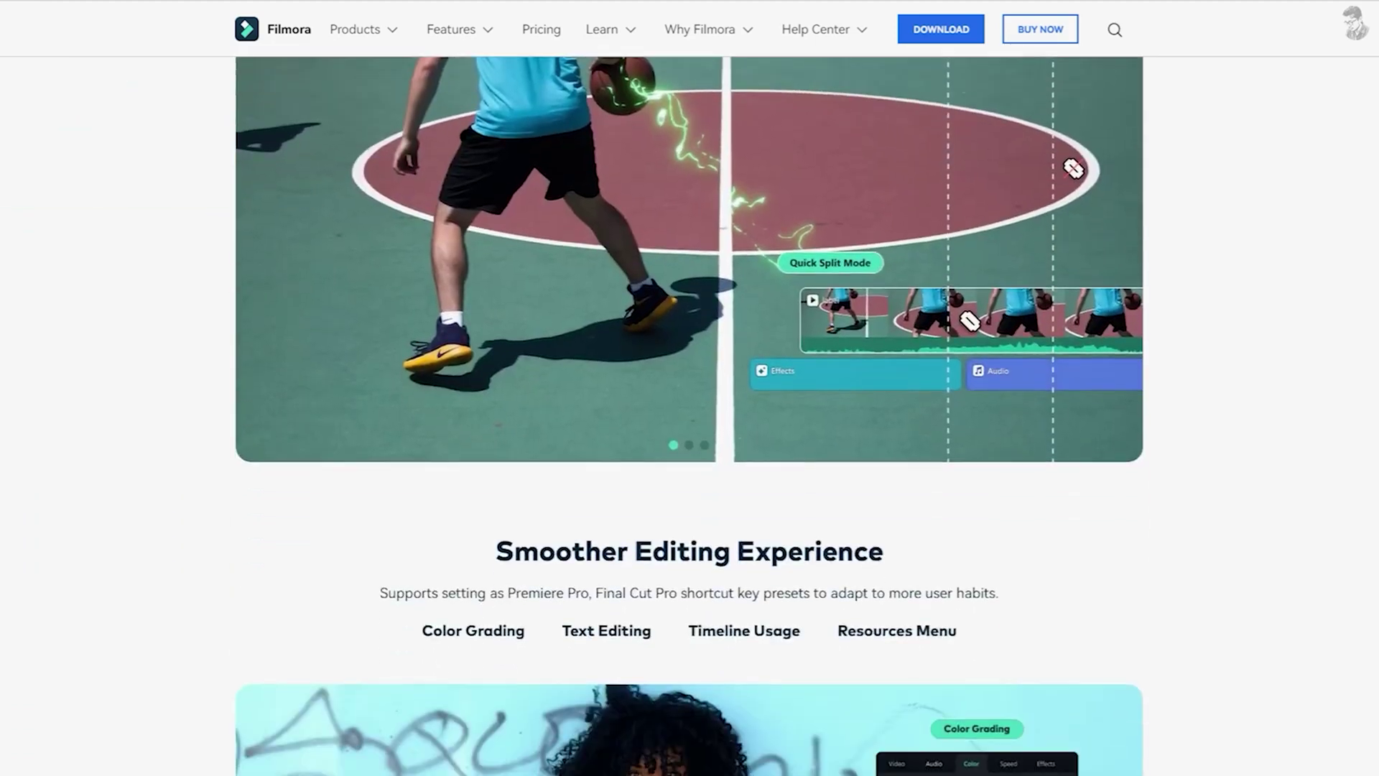
scroll(689, 416, "down", 9)
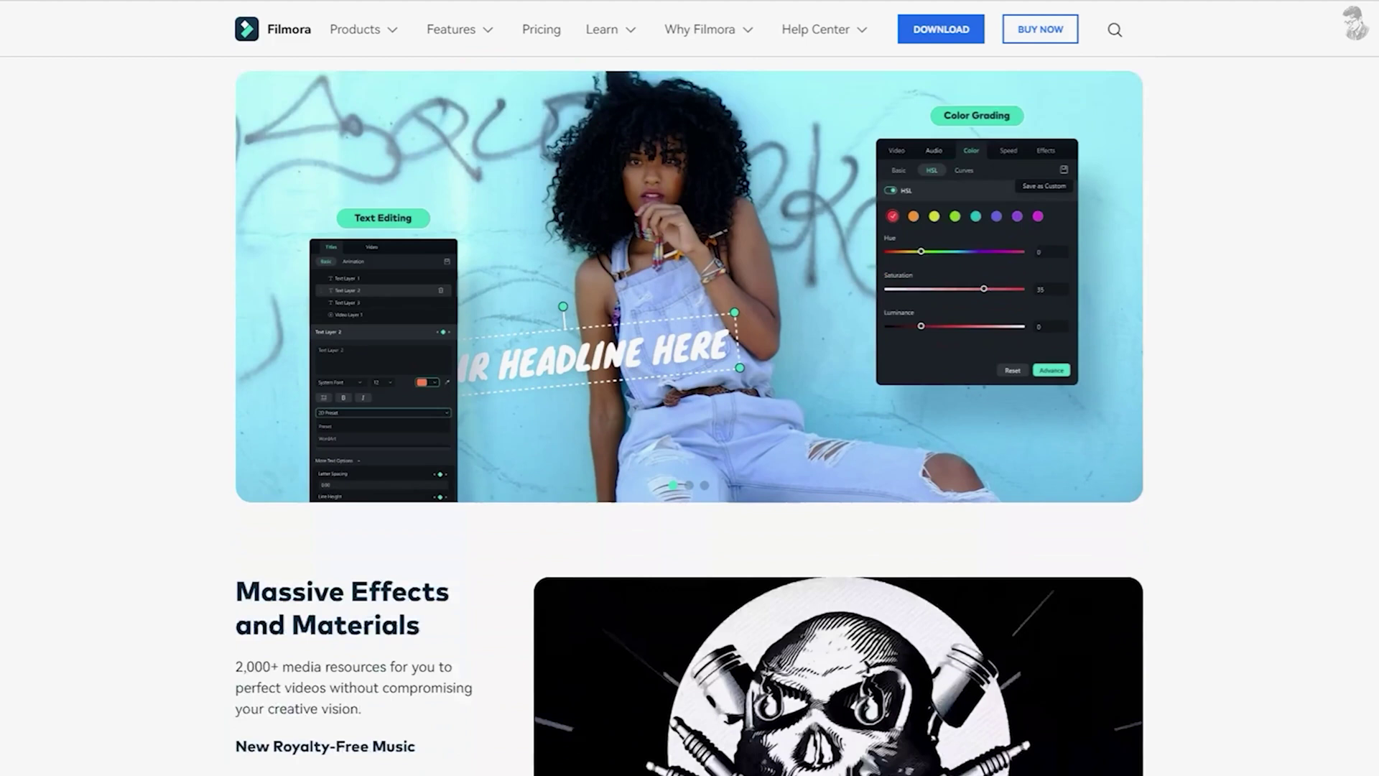
scroll(689, 417, "down", 9)
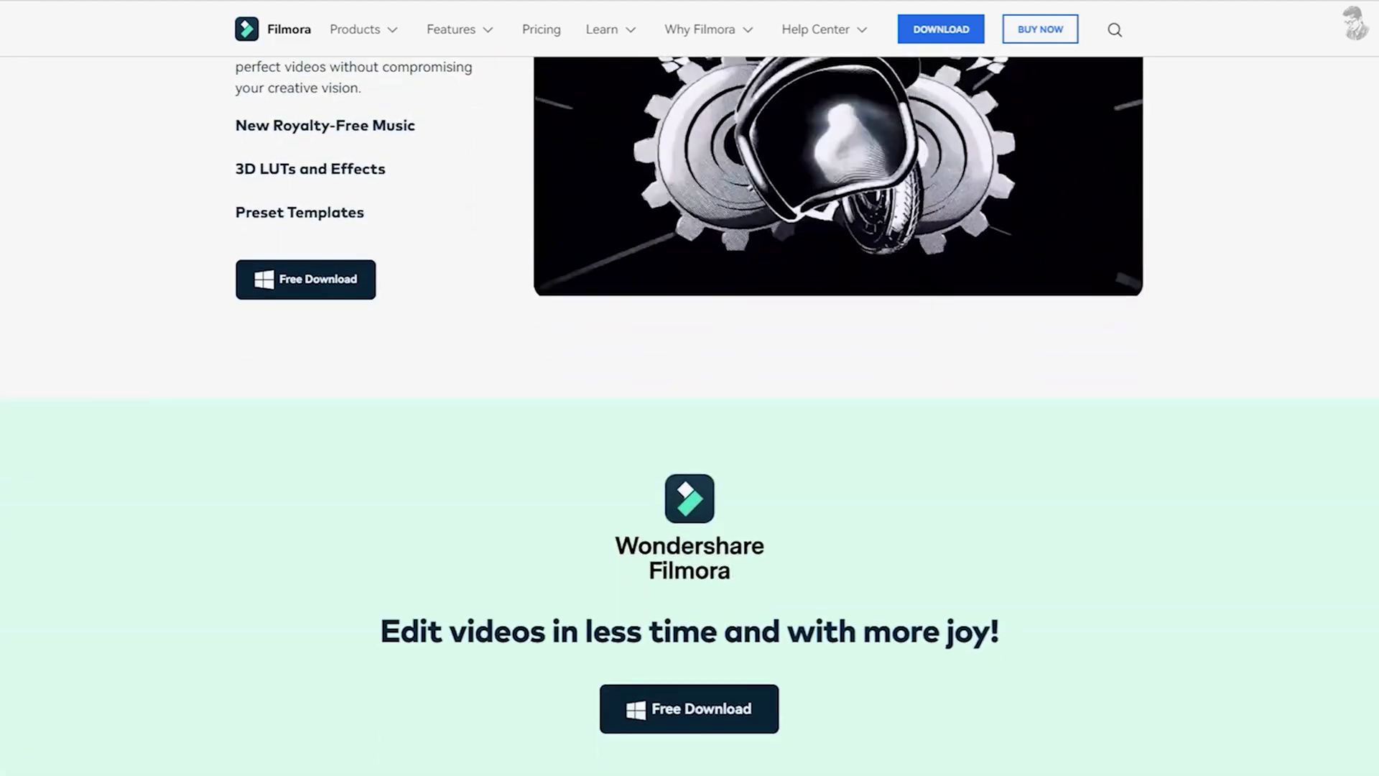
scroll(689, 417, "down", 4)
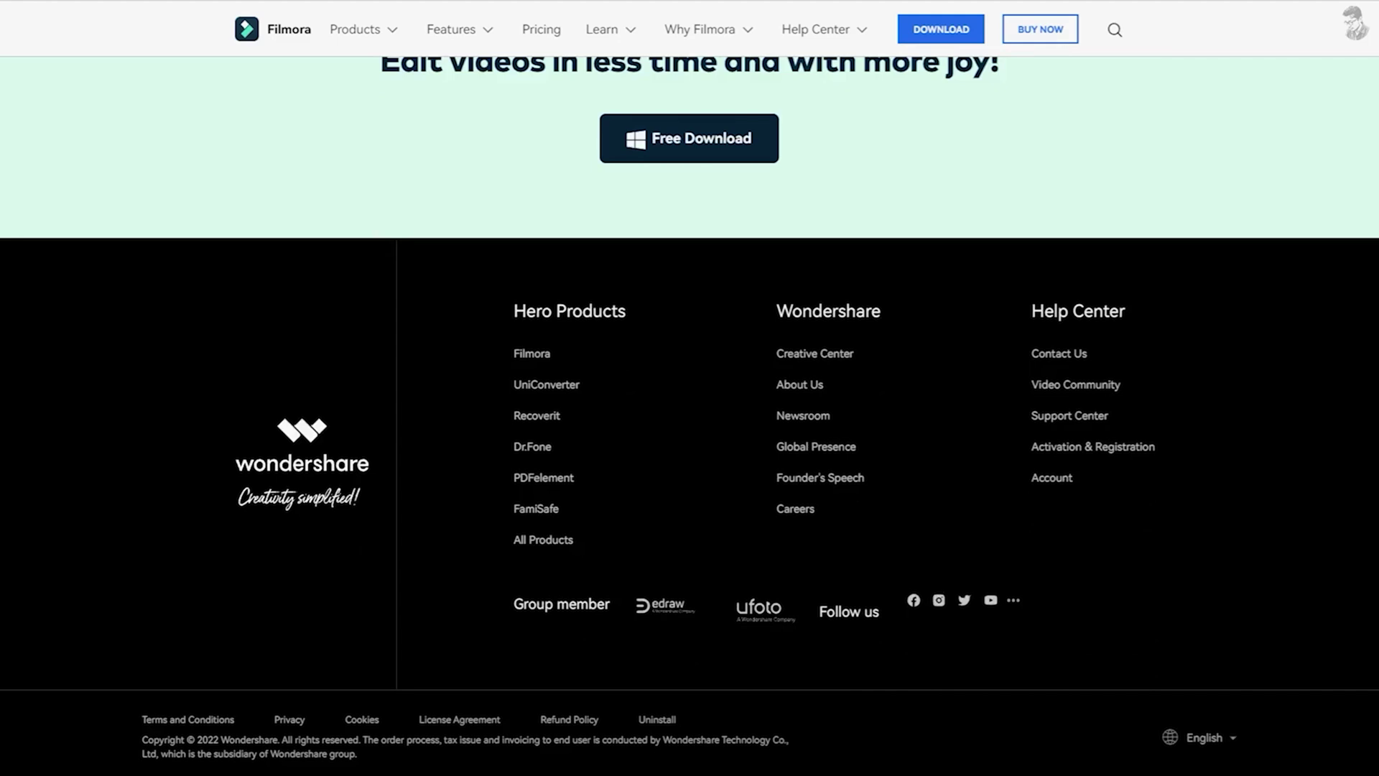
scroll(690, 413, "up", 1)
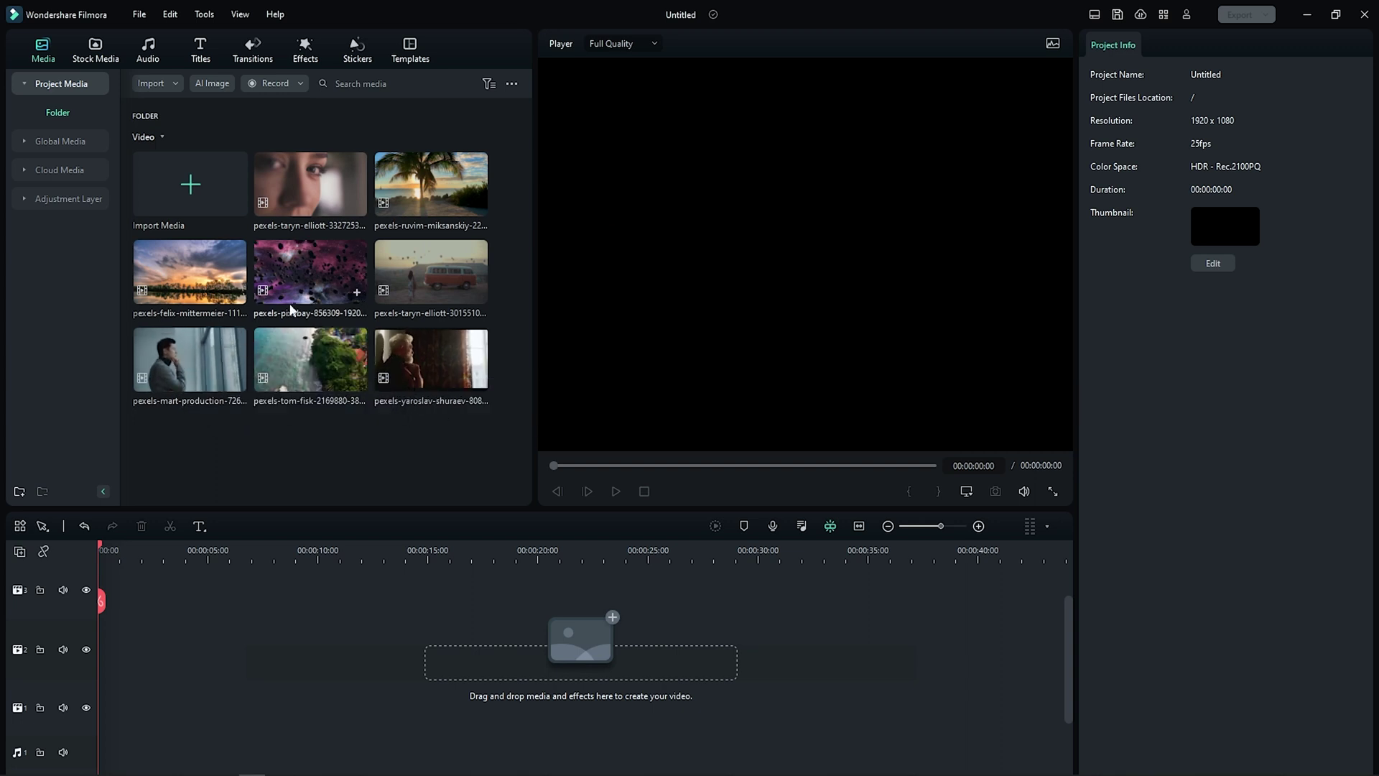
Place the woman's face, elderly man and man-by-the-window clips end to end on one video track and briefly play the sequence.
left_click_drag(295, 169, 101, 656)
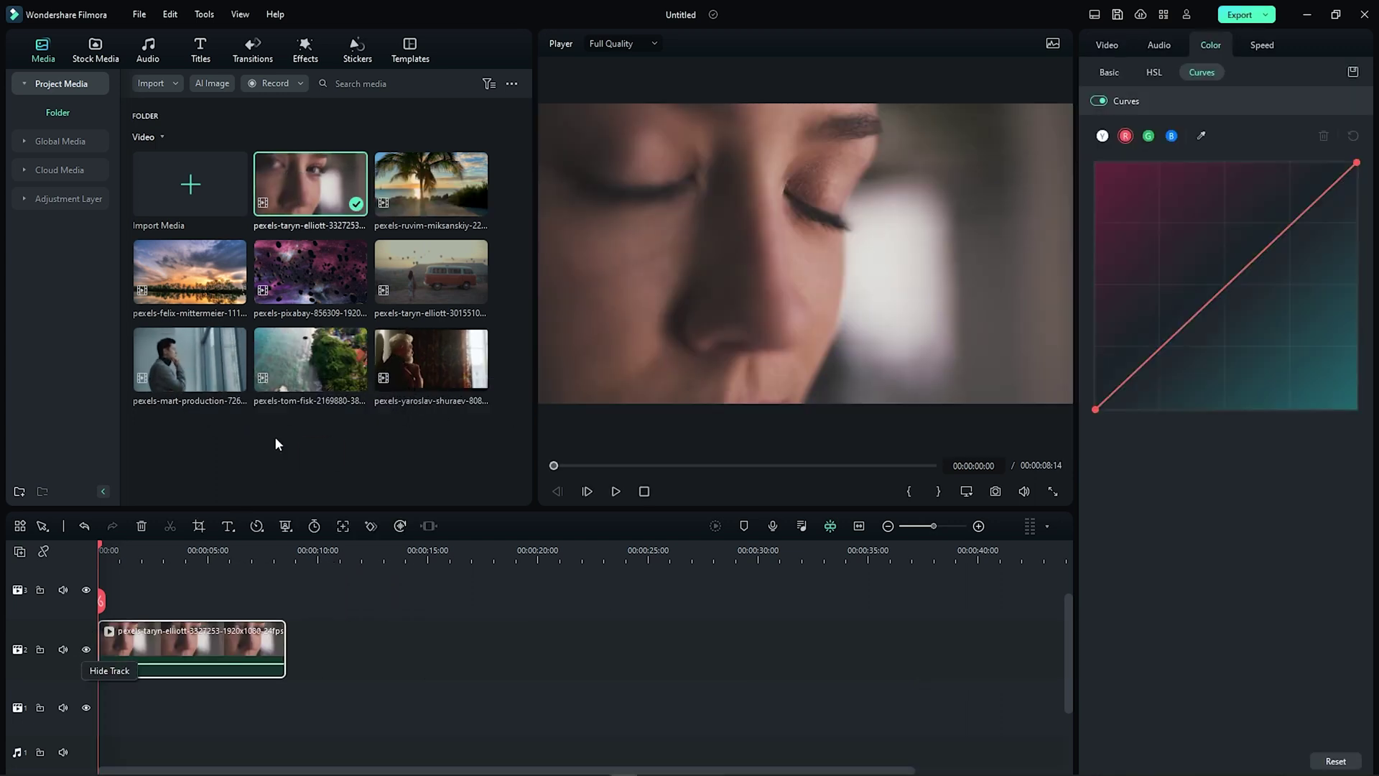
left_click_drag(409, 359, 304, 672)
left_click(235, 379)
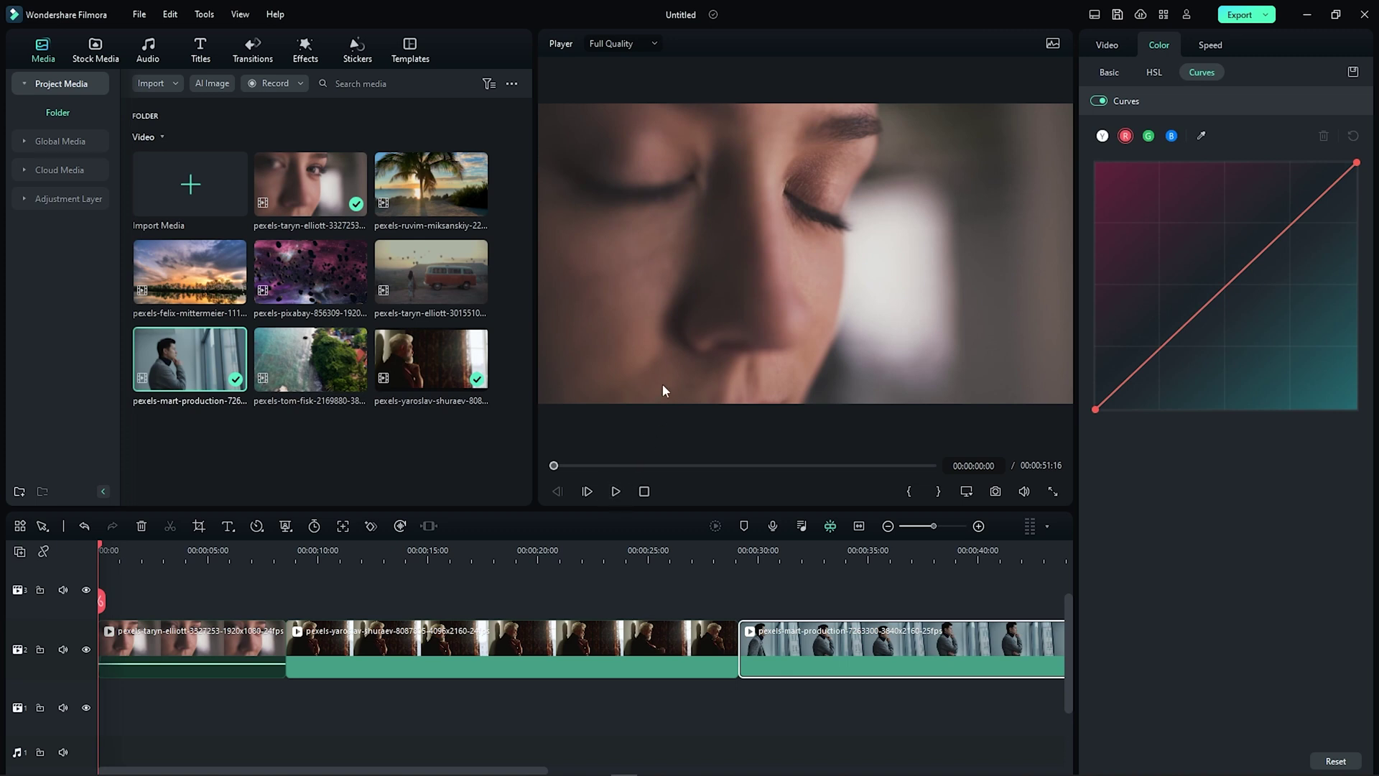
left_click(616, 492)
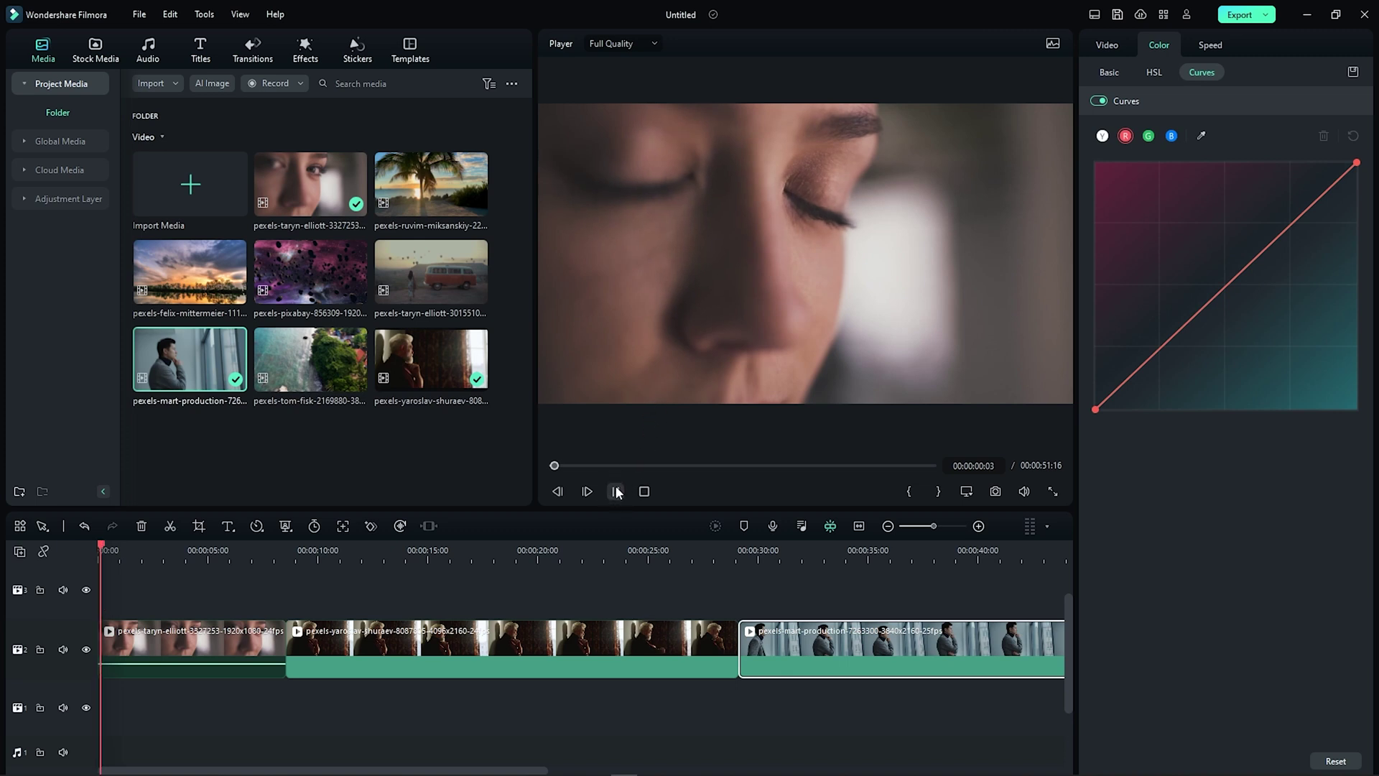
left_click(616, 491)
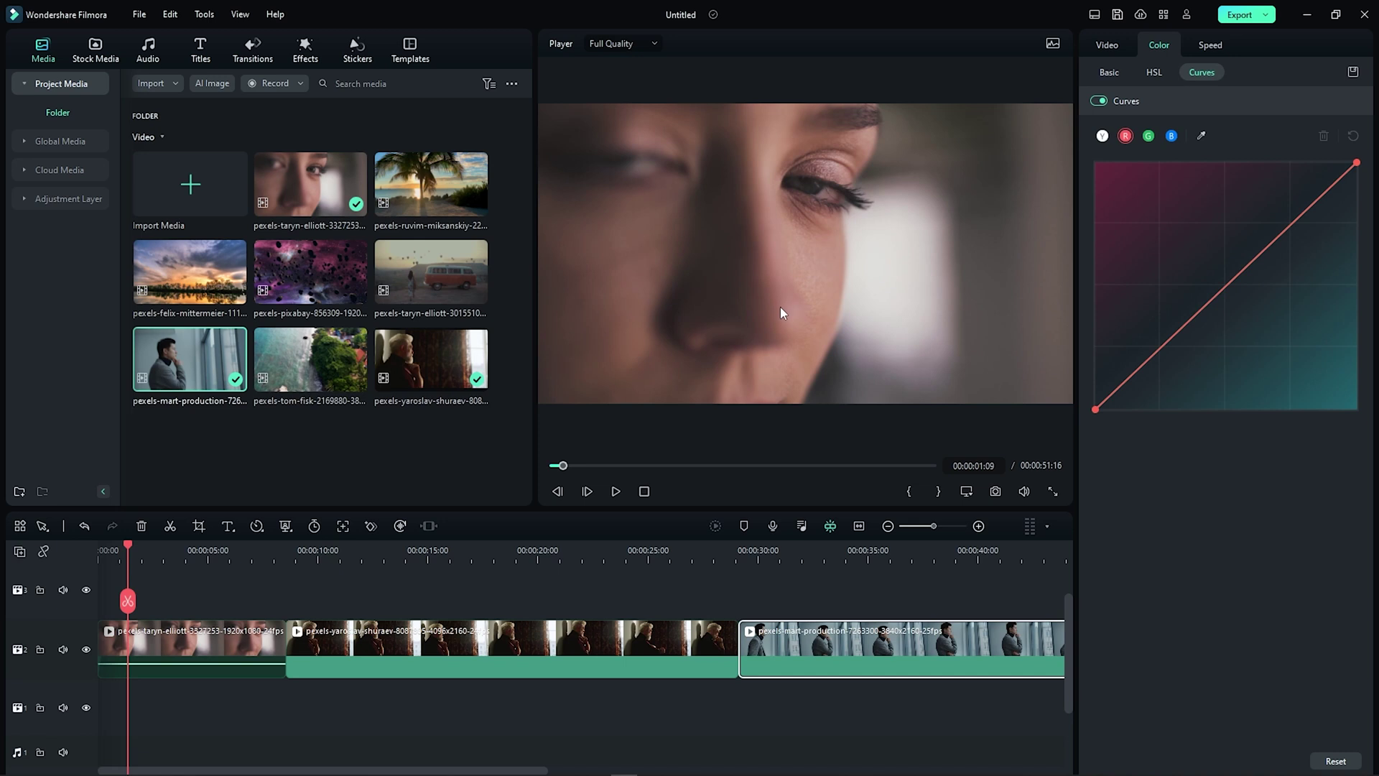
Stack copies of the three clips on the video track above the originals and render the timeline preview.
left_click_drag(310, 184, 126, 605)
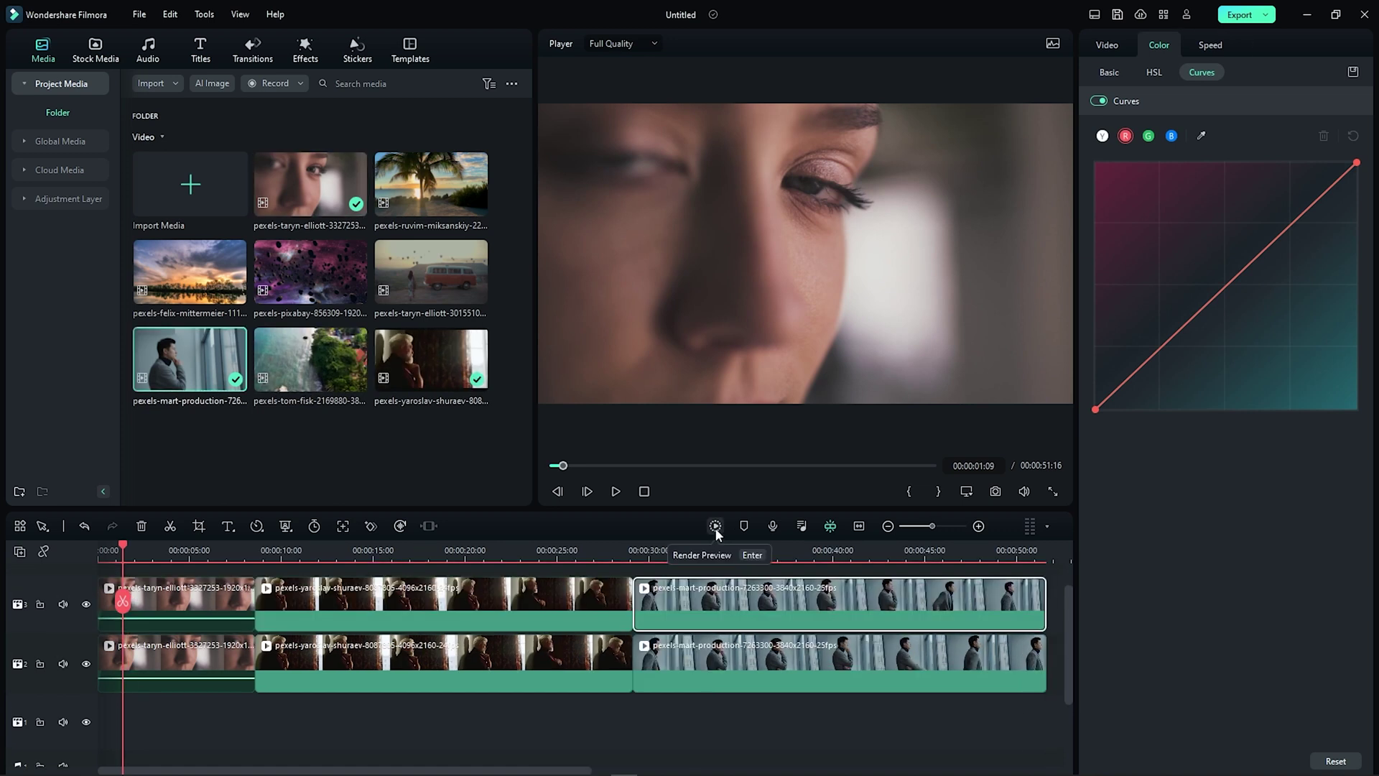
left_click(716, 528)
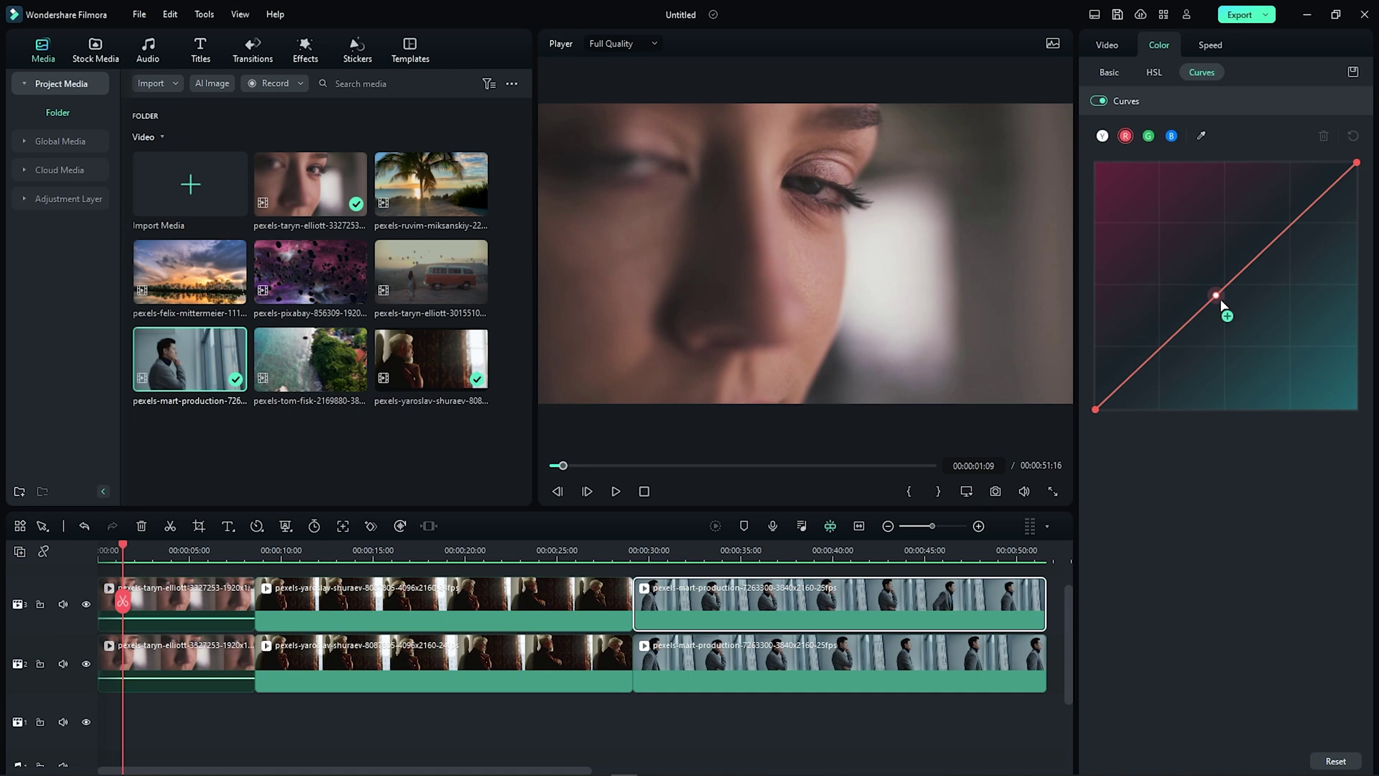
Review the transform, Basic color and HSL settings of the upper woman's face clip, and open its color Curves.
left_click(179, 600)
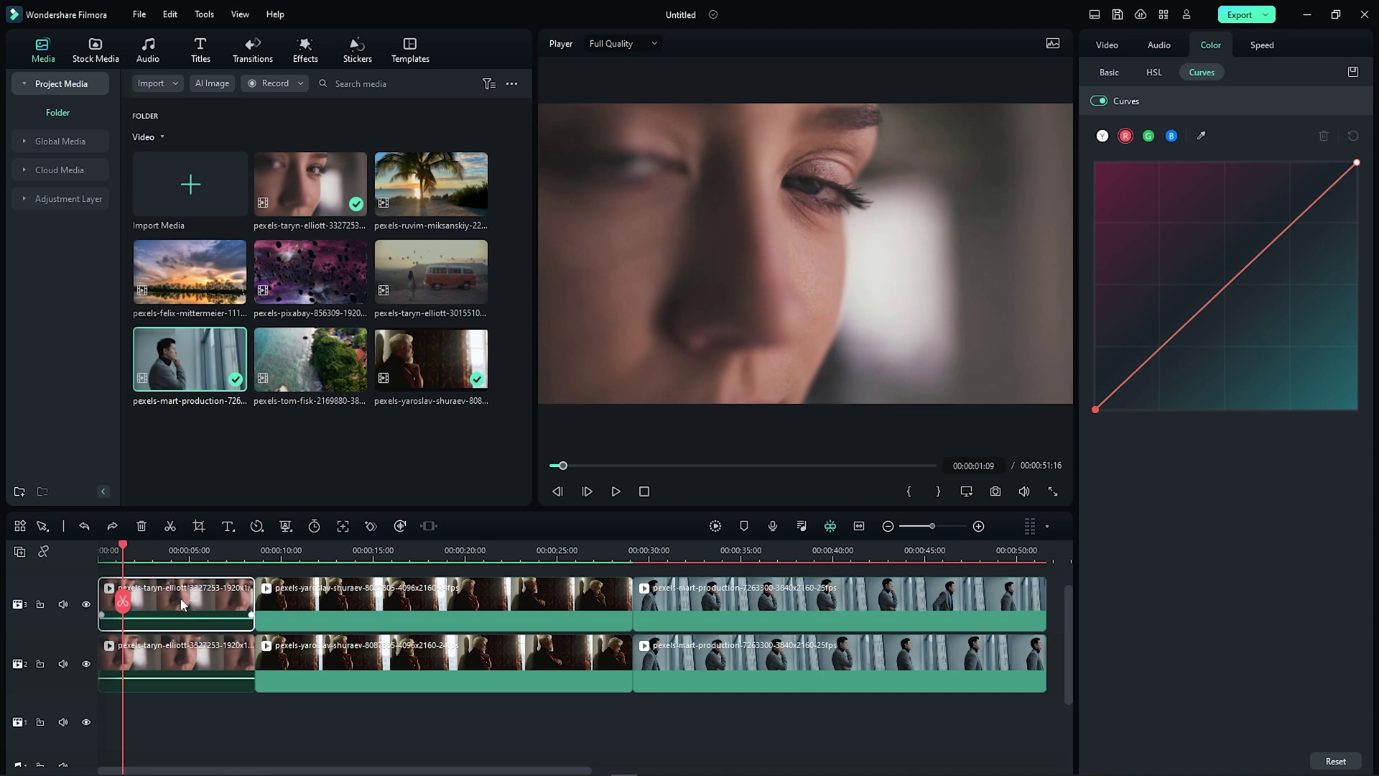
left_click(1108, 43)
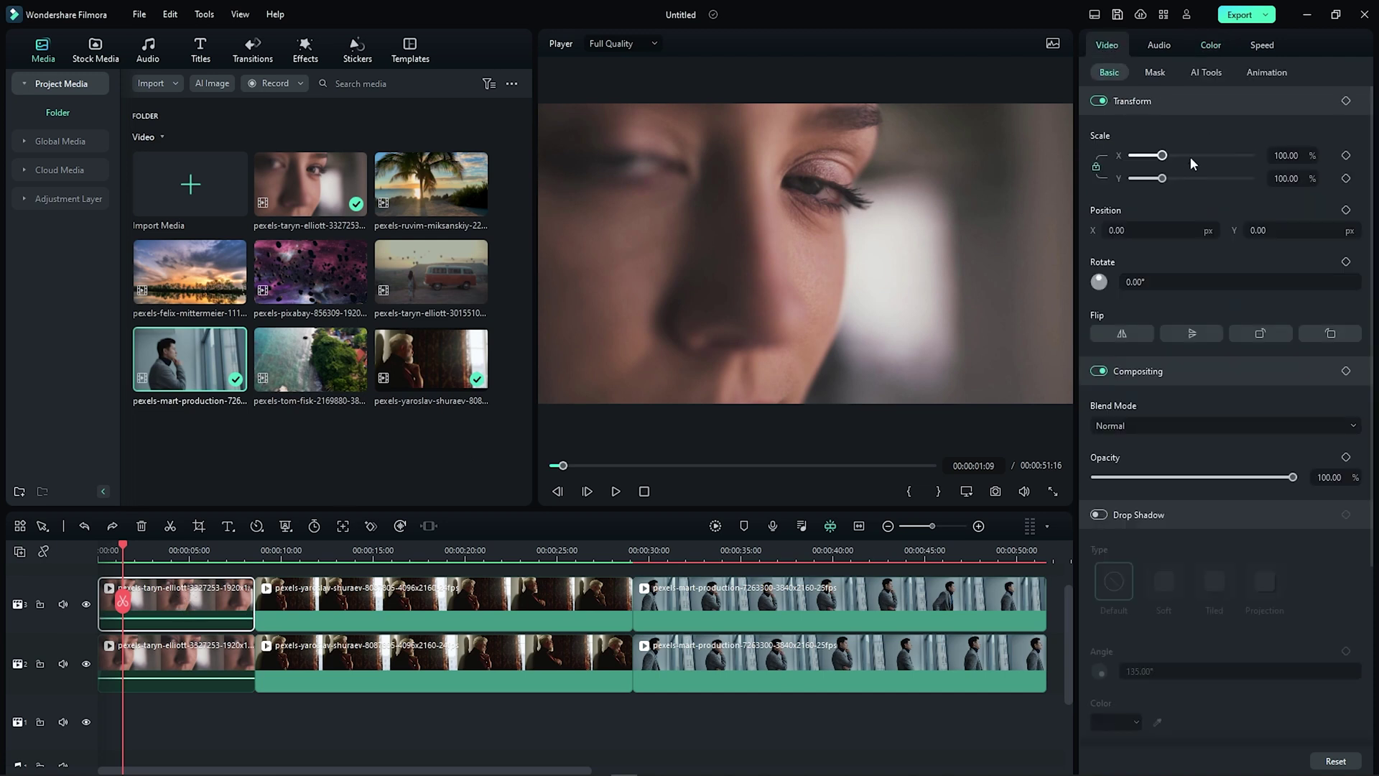
left_click(1212, 45)
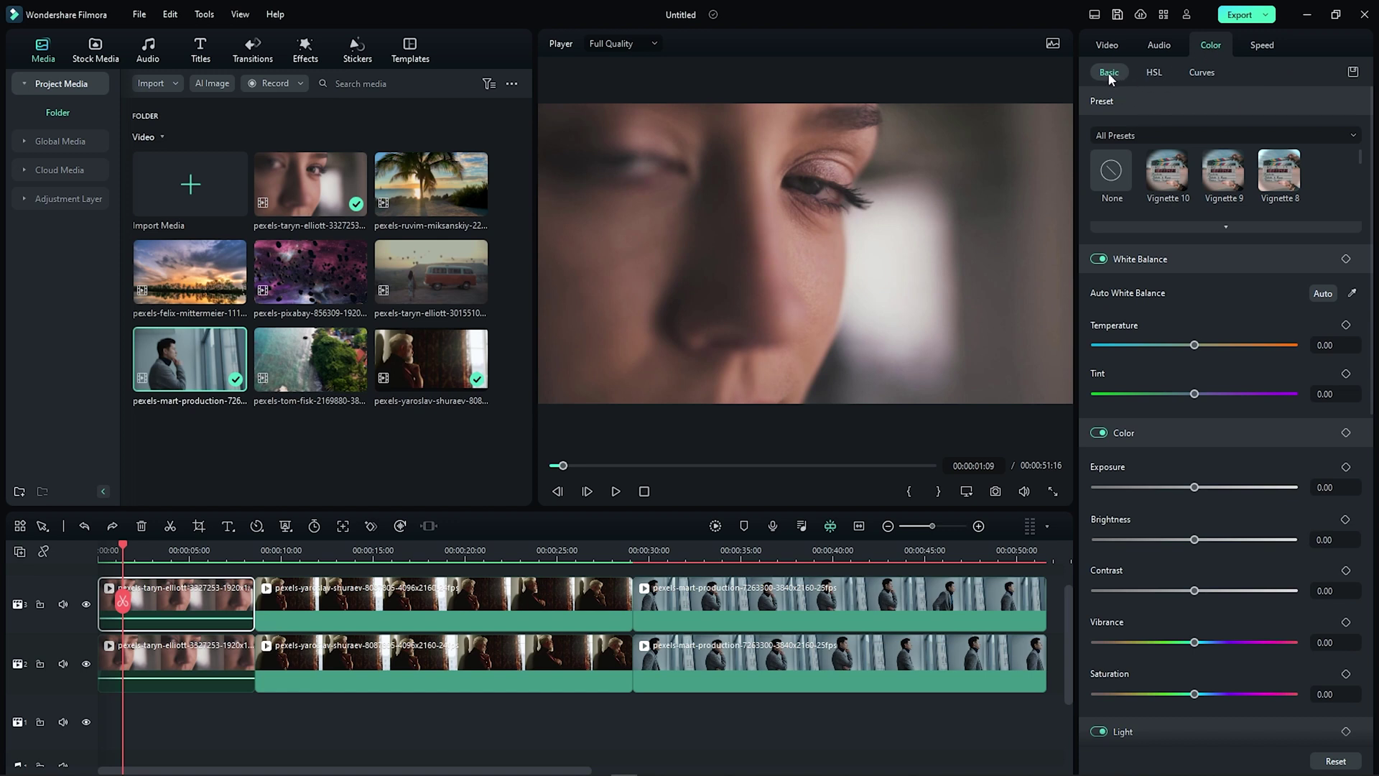
left_click(1152, 75)
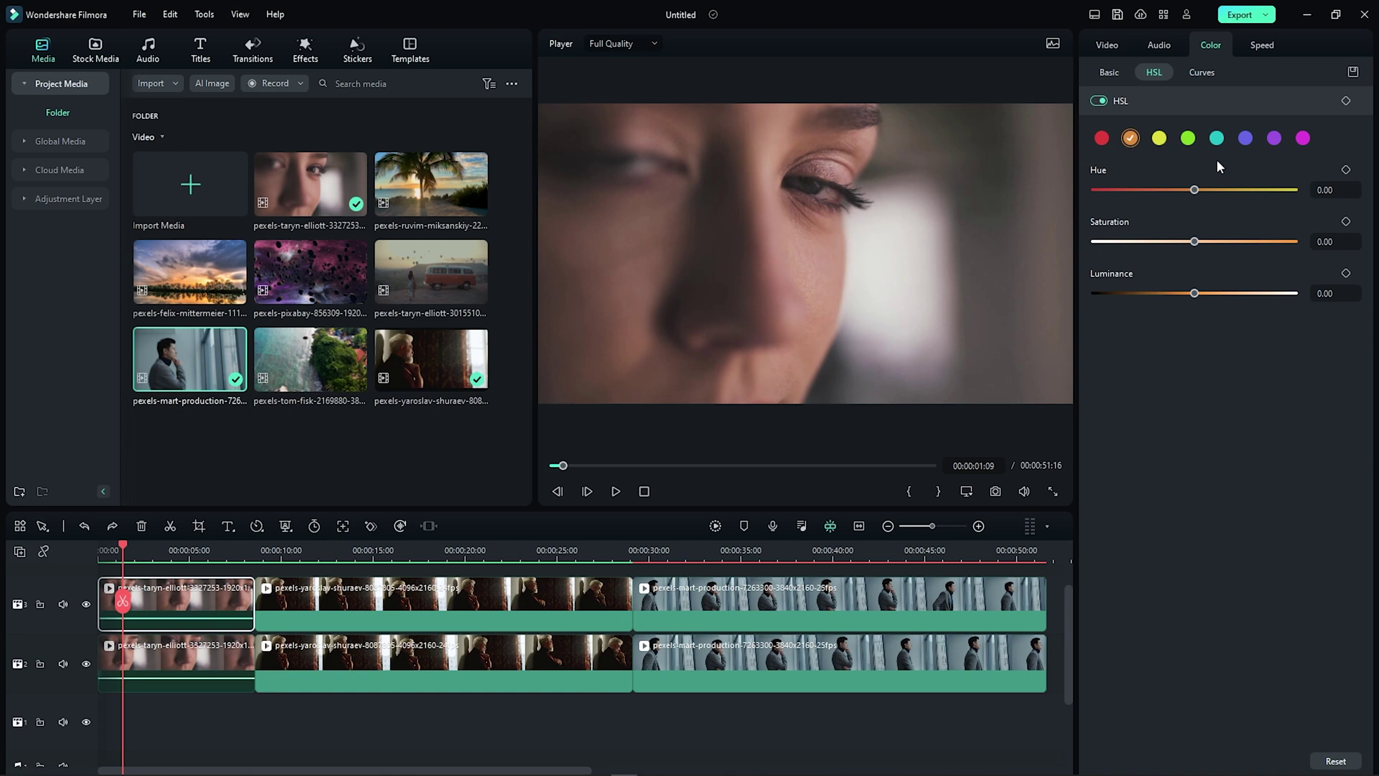
left_click(1112, 72)
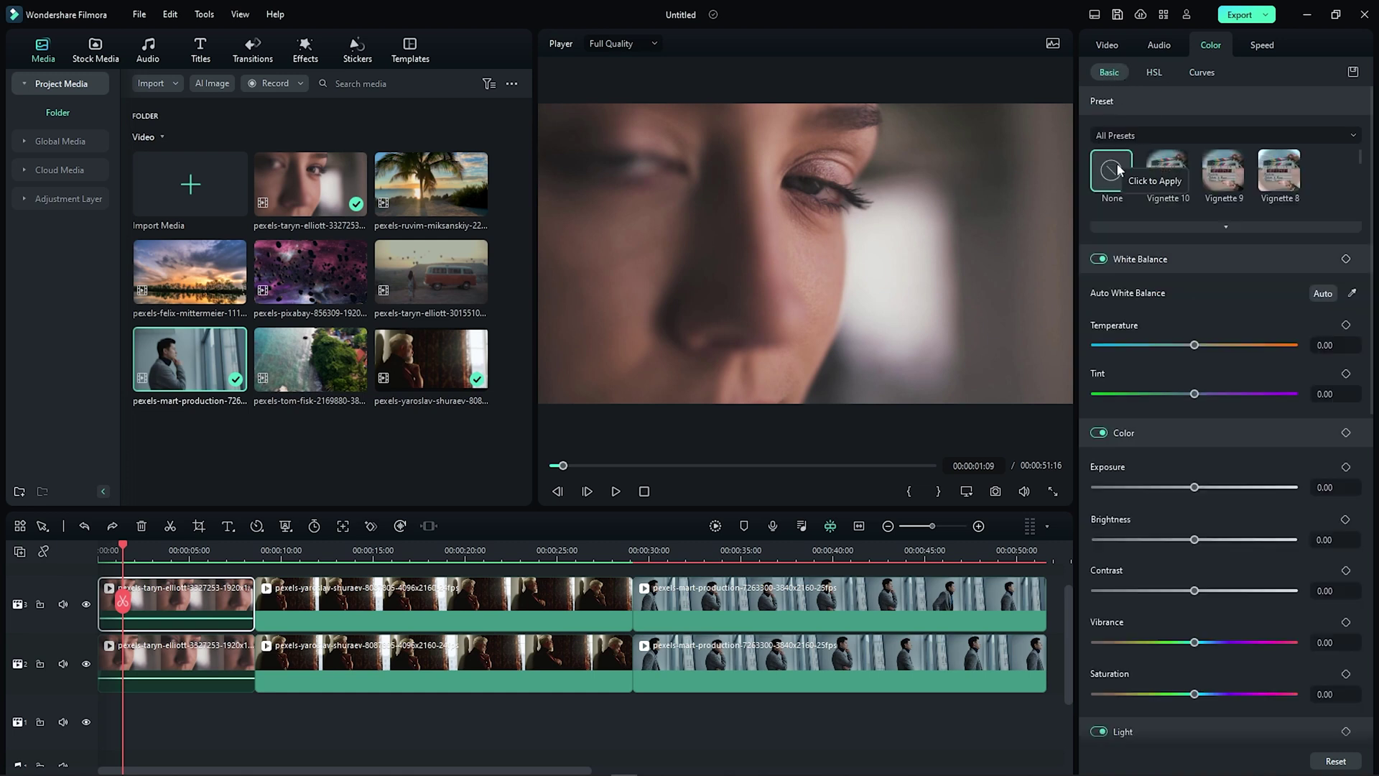
left_click(1150, 74)
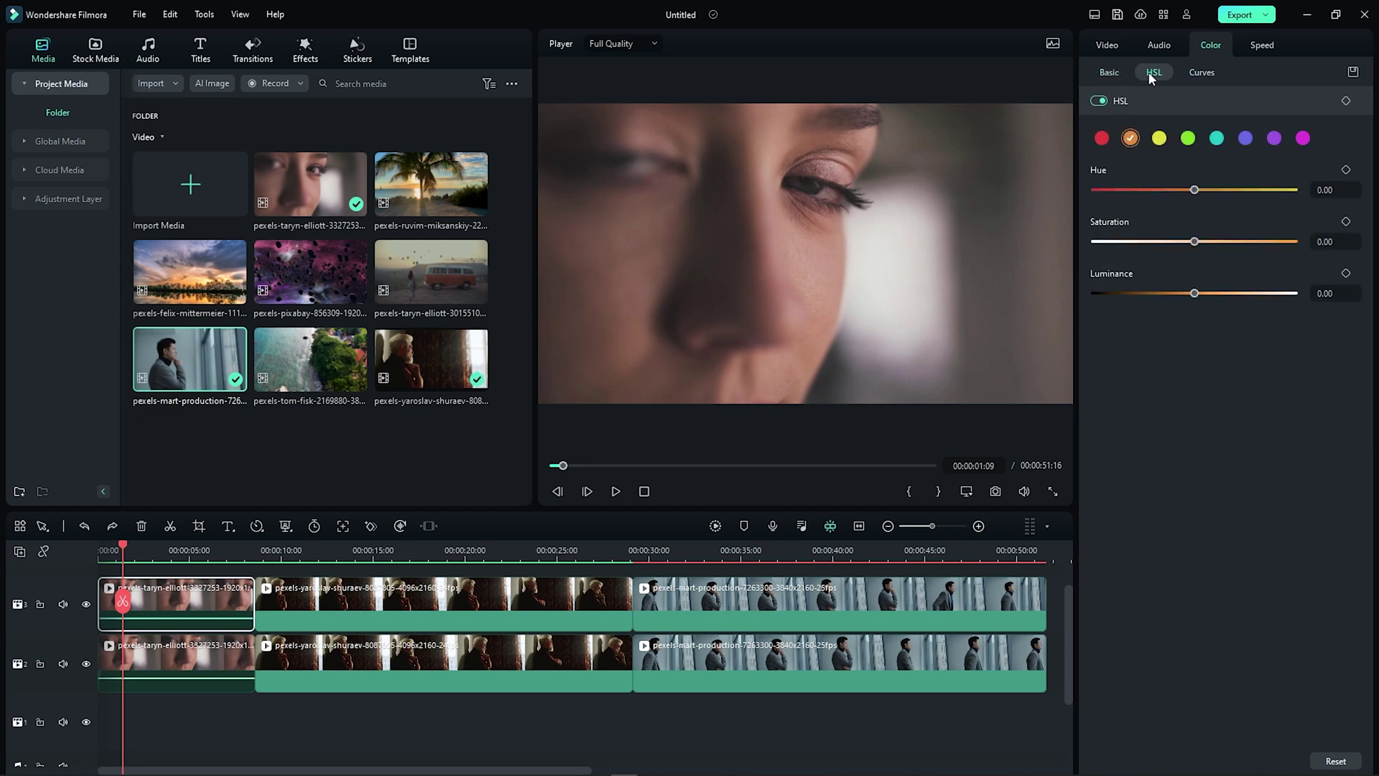
left_click(1197, 74)
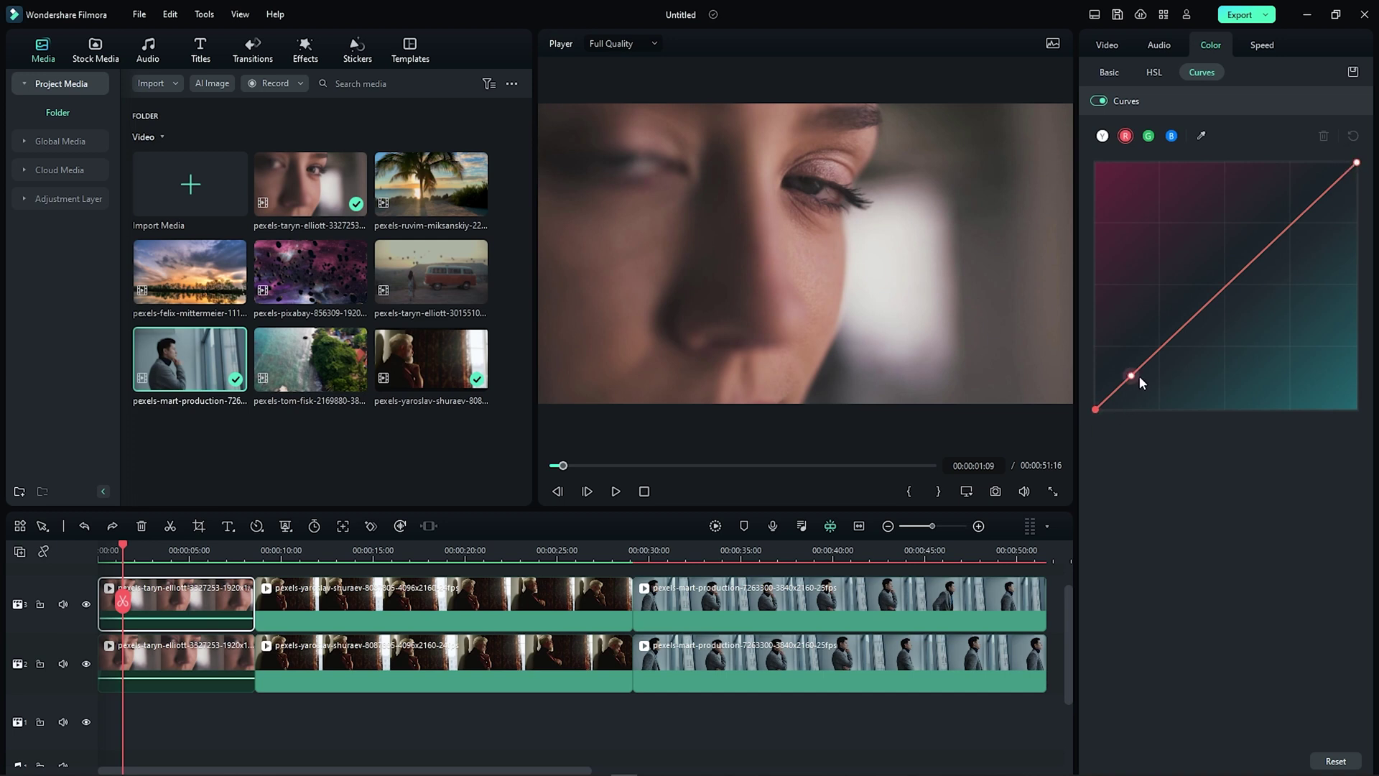
Try adding a midtone point to the red curve and sampling another from the face with the eyedropper.
left_click(1224, 288)
left_click_drag(1228, 292, 1232, 291)
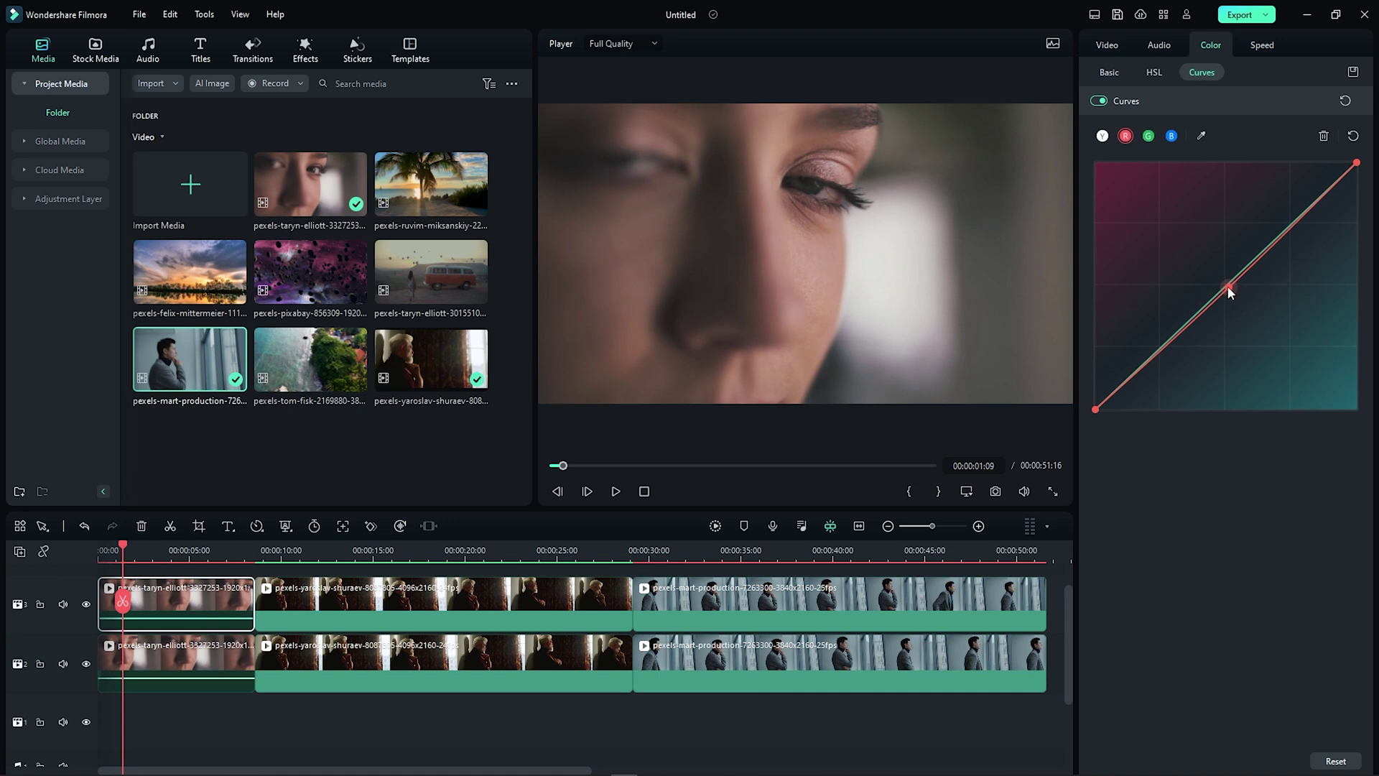
mouse_move(1227, 286)
left_mouse_down()
mouse_move(1131, 183)
mouse_move(1338, 380)
mouse_move(1132, 193)
mouse_move(1329, 380)
mouse_move(1257, 309)
mouse_move(1272, 321)
mouse_move(1168, 251)
mouse_move(1150, 217)
mouse_move(1227, 286)
left_mouse_up()
left_click(1205, 133)
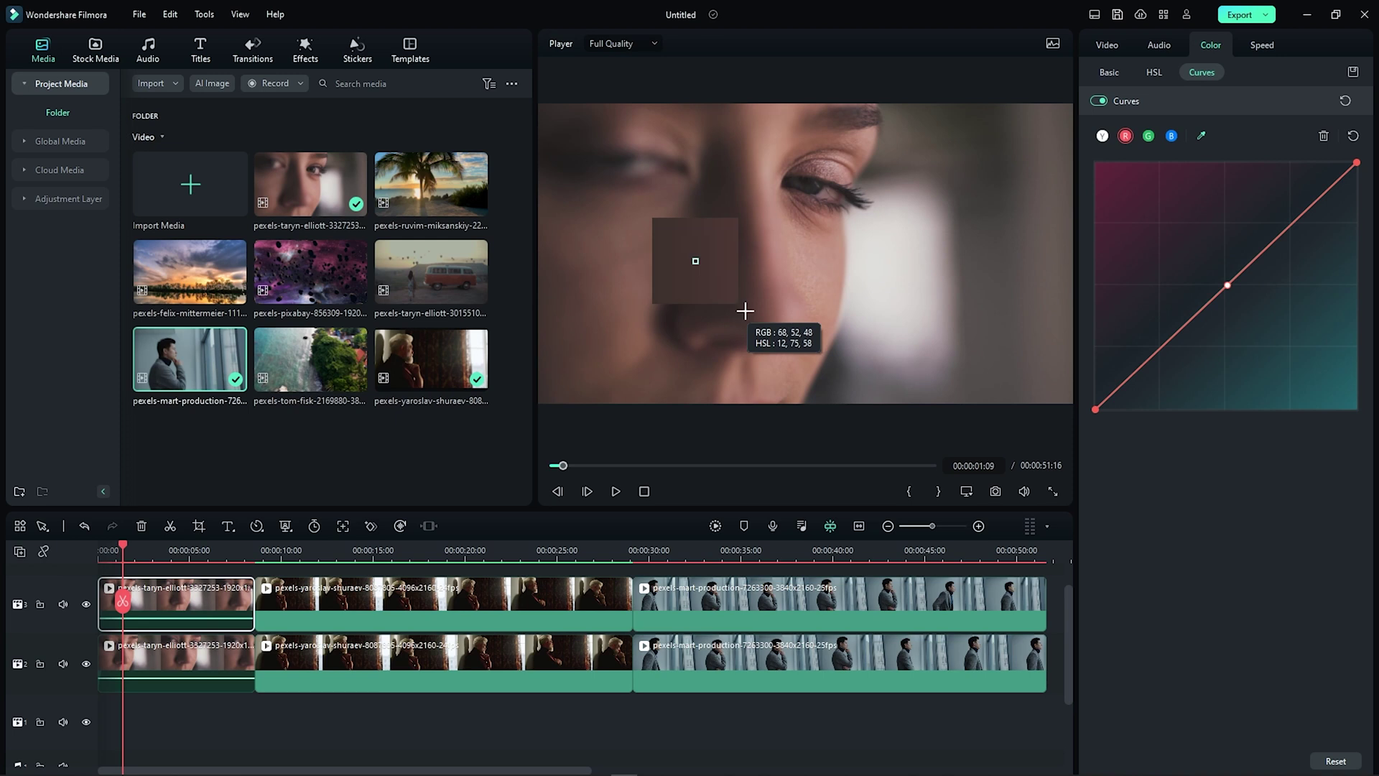
left_click(641, 295)
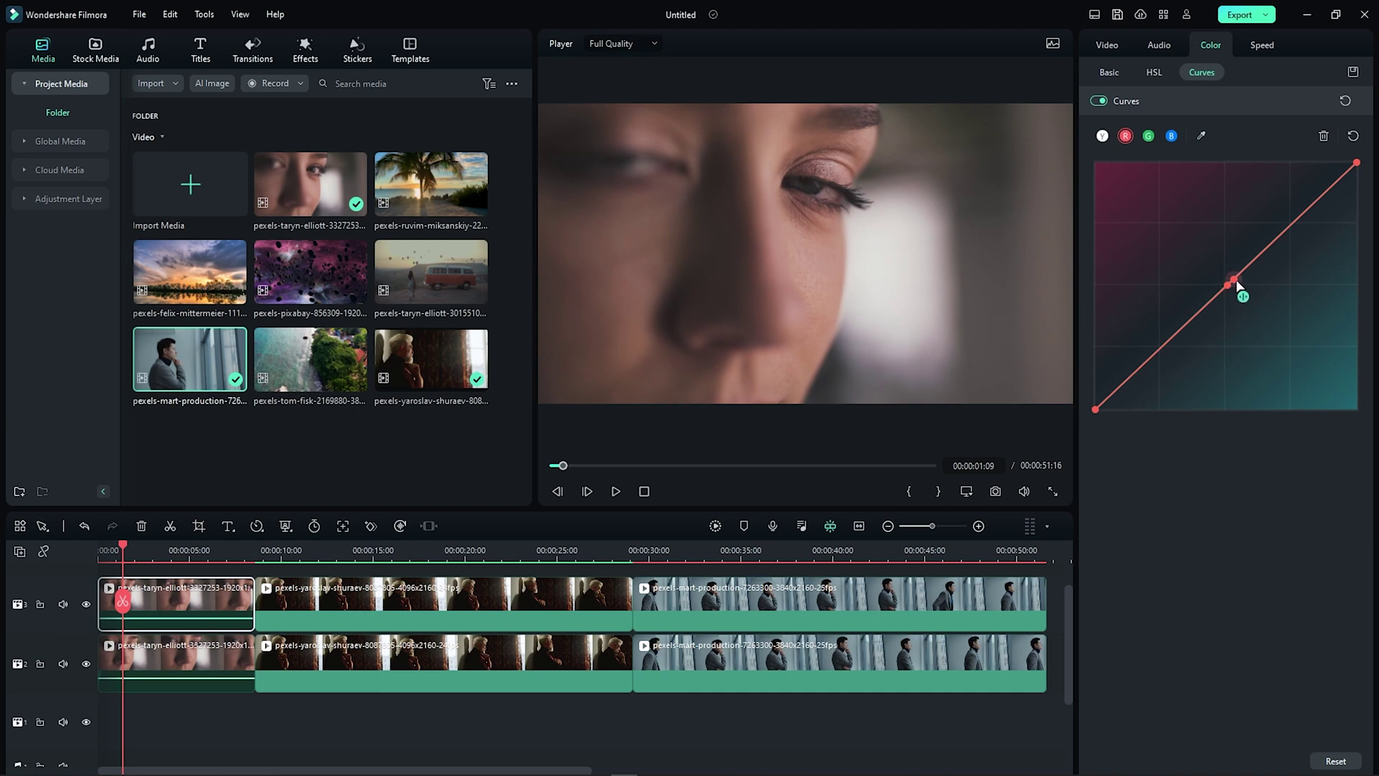
Try sampling a red curve point from the blurred background and shifting the points in the midtones and shadows.
mouse_move(1241, 275)
left_mouse_down()
mouse_move(1248, 298)
mouse_move(1237, 277)
left_mouse_up()
left_click(1203, 135)
left_click(924, 160)
left_click_drag(1160, 348, 1174, 363)
left_click_drag(1174, 363, 1140, 339)
left_click_drag(1140, 341, 1153, 353)
Undo the trial points and adjustments on the red curve.
key("ctrl+z")
key("ctrl+z")
key("ctrl+z")
key("ctrl+z")
key("ctrl+z")
key("ctrl+z")
key("ctrl+z")
Add midtone, highlight and shadow points to the red curve and pull all three slightly below the diagonal.
left_click(1225, 287)
left_click(1293, 226)
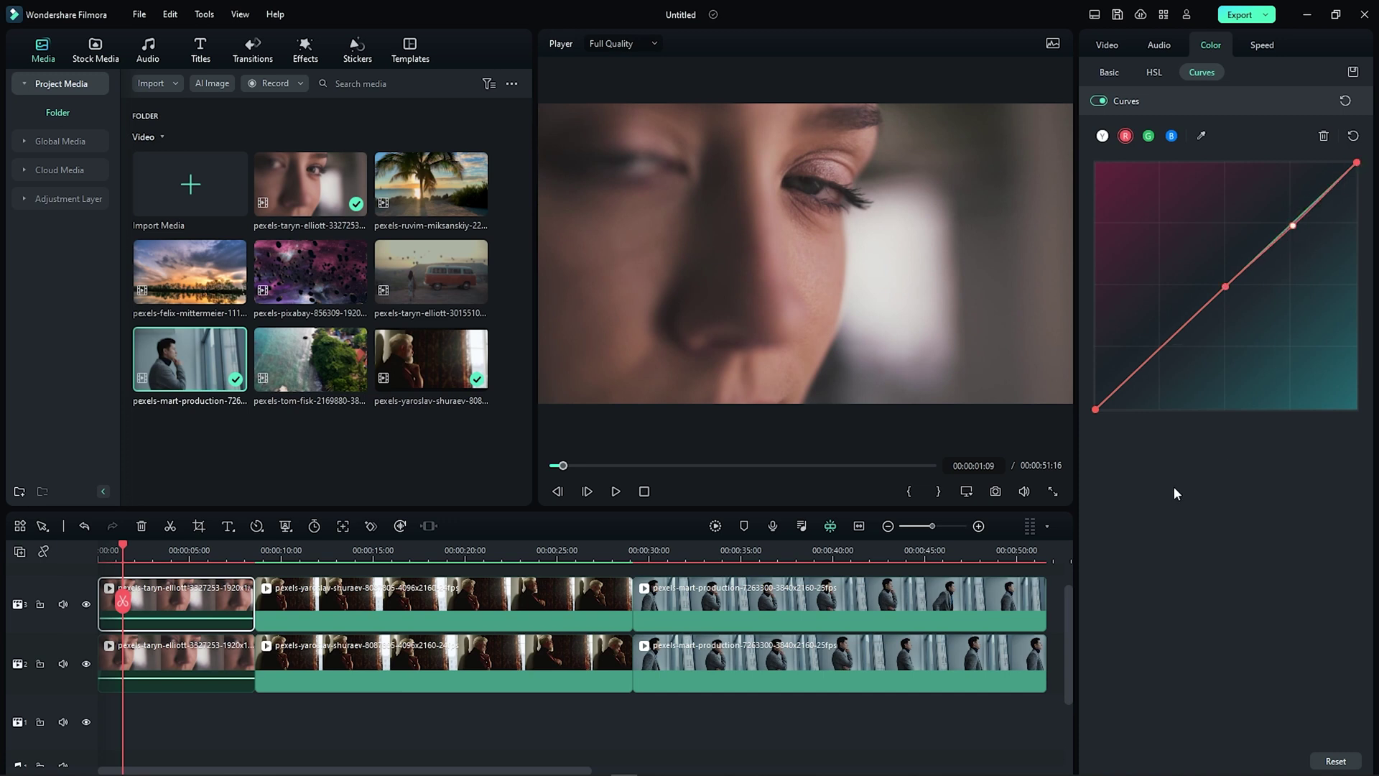
left_click(1162, 348)
left_click_drag(1163, 349, 1166, 359)
mouse_move(1158, 351)
left_mouse_down()
mouse_move(1164, 368)
mouse_move(1162, 355)
left_mouse_up()
left_click_drag(1225, 287, 1221, 293)
left_click_drag(1292, 226, 1290, 232)
Add midtone, highlight and shadow points to the green curve and raise them slightly above the diagonal.
left_click(1149, 137)
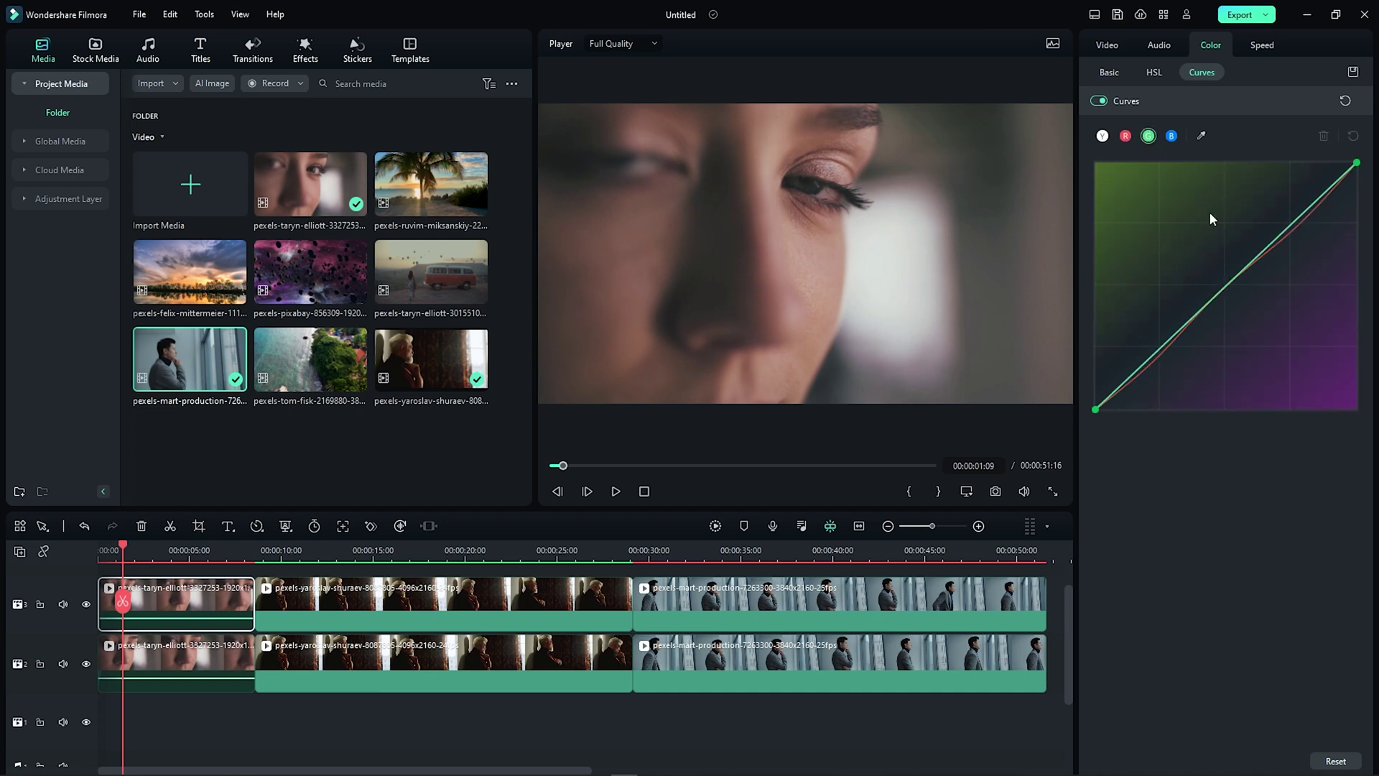
left_click(1224, 292)
left_click(1300, 217)
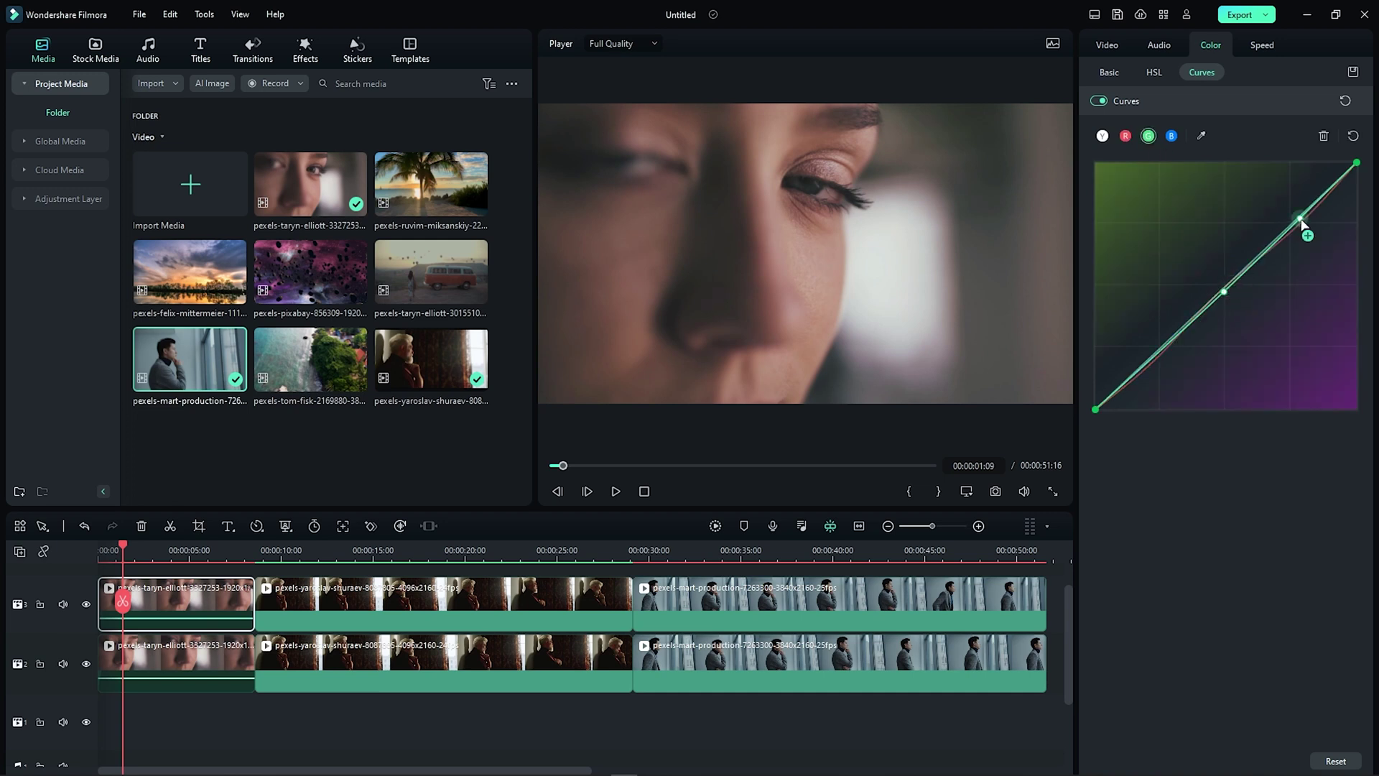
left_click(1161, 342)
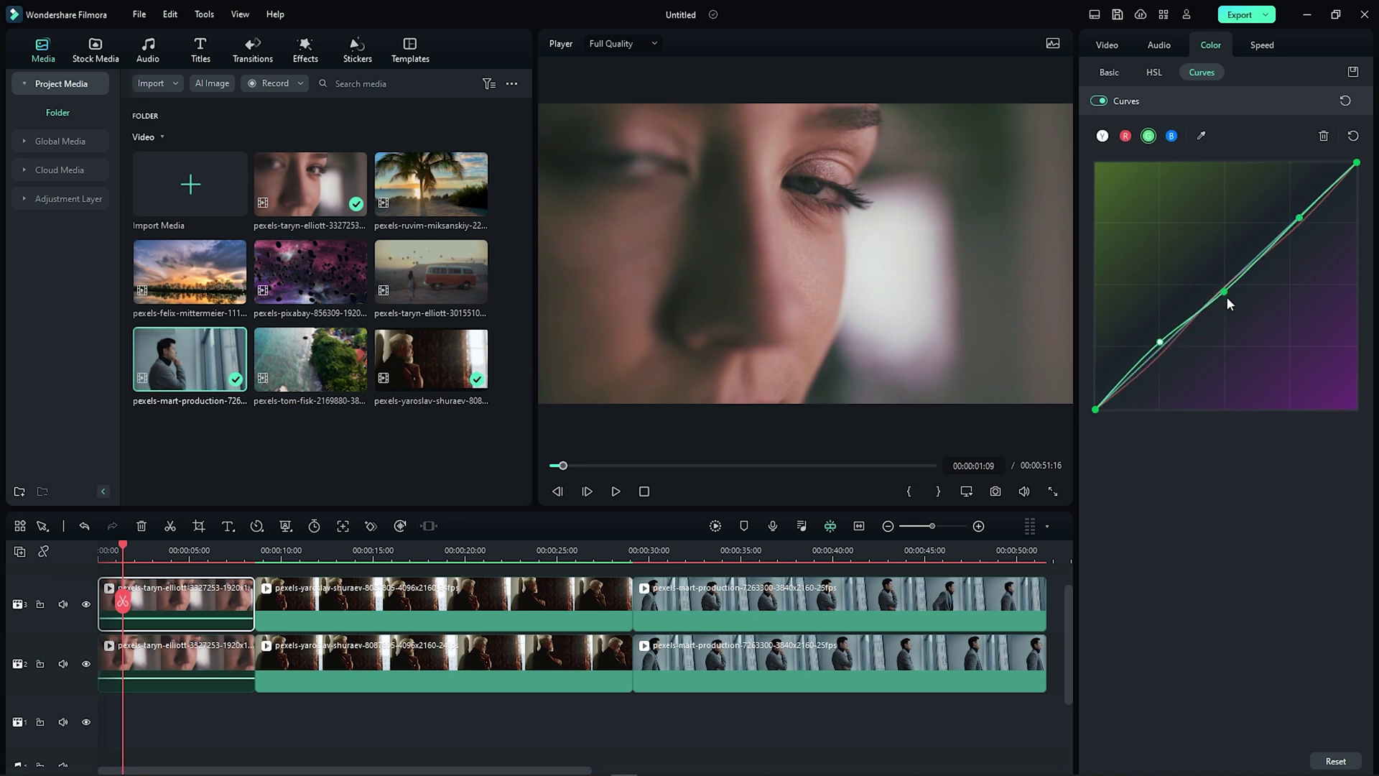
left_click_drag(1224, 293, 1221, 287)
left_click_drag(1295, 221, 1297, 213)
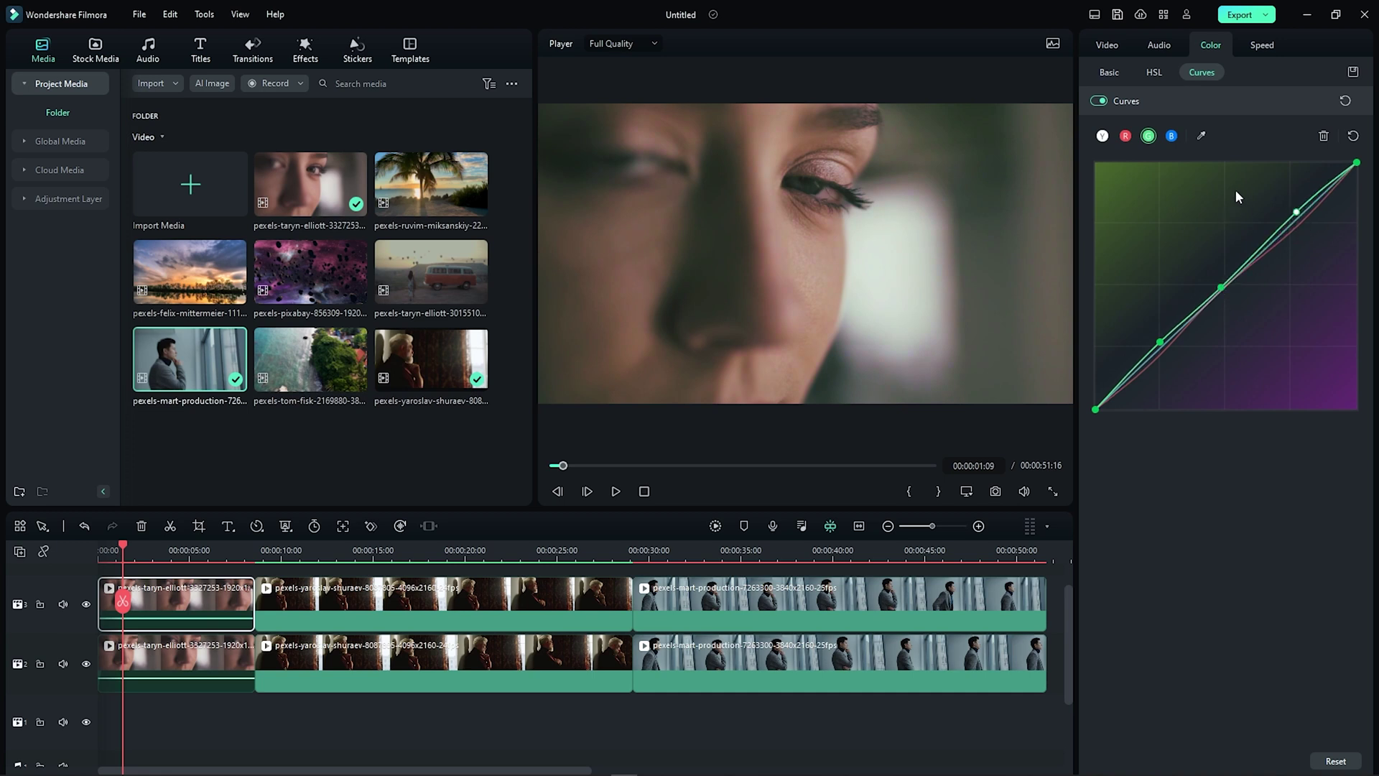
Add midtone, highlight and shadow points to the blue curve and lift them slightly above the diagonal.
left_click(1172, 136)
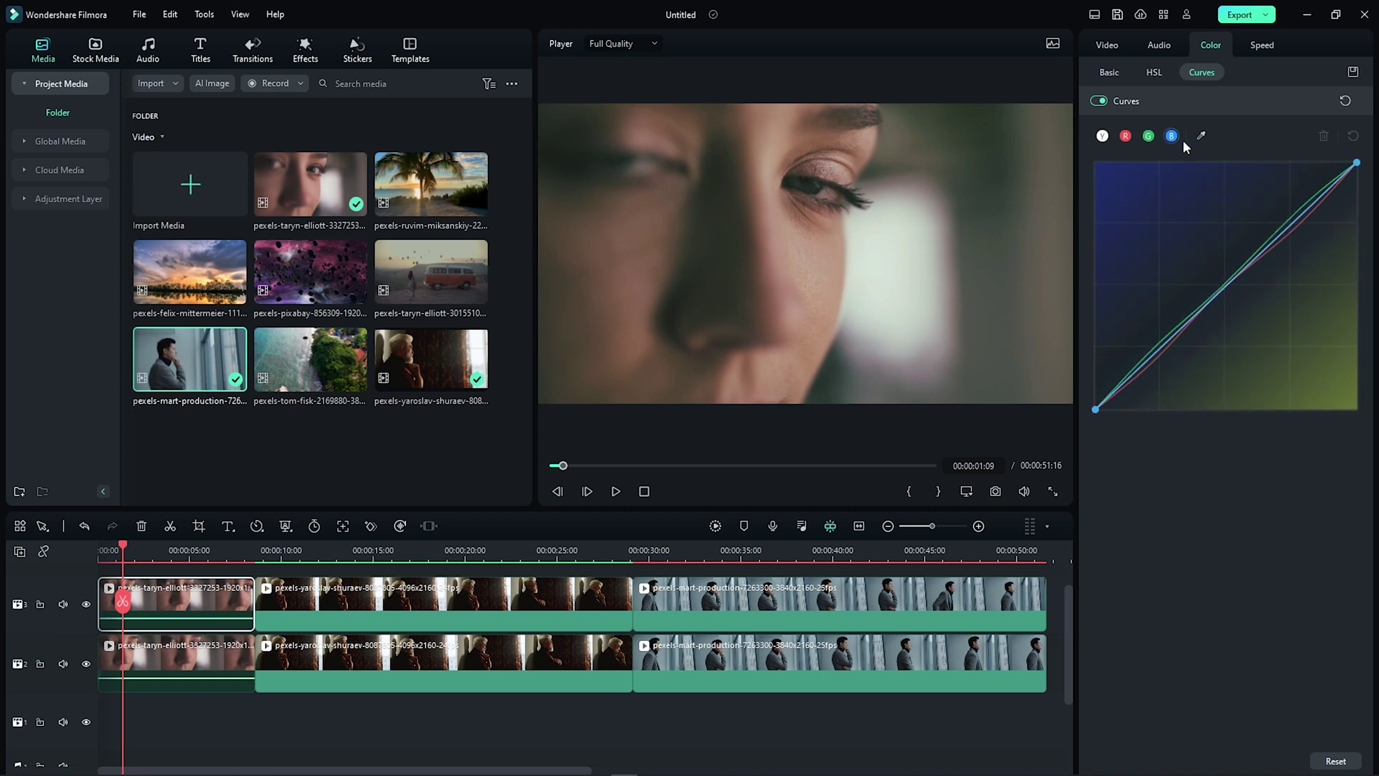
left_click(1226, 283)
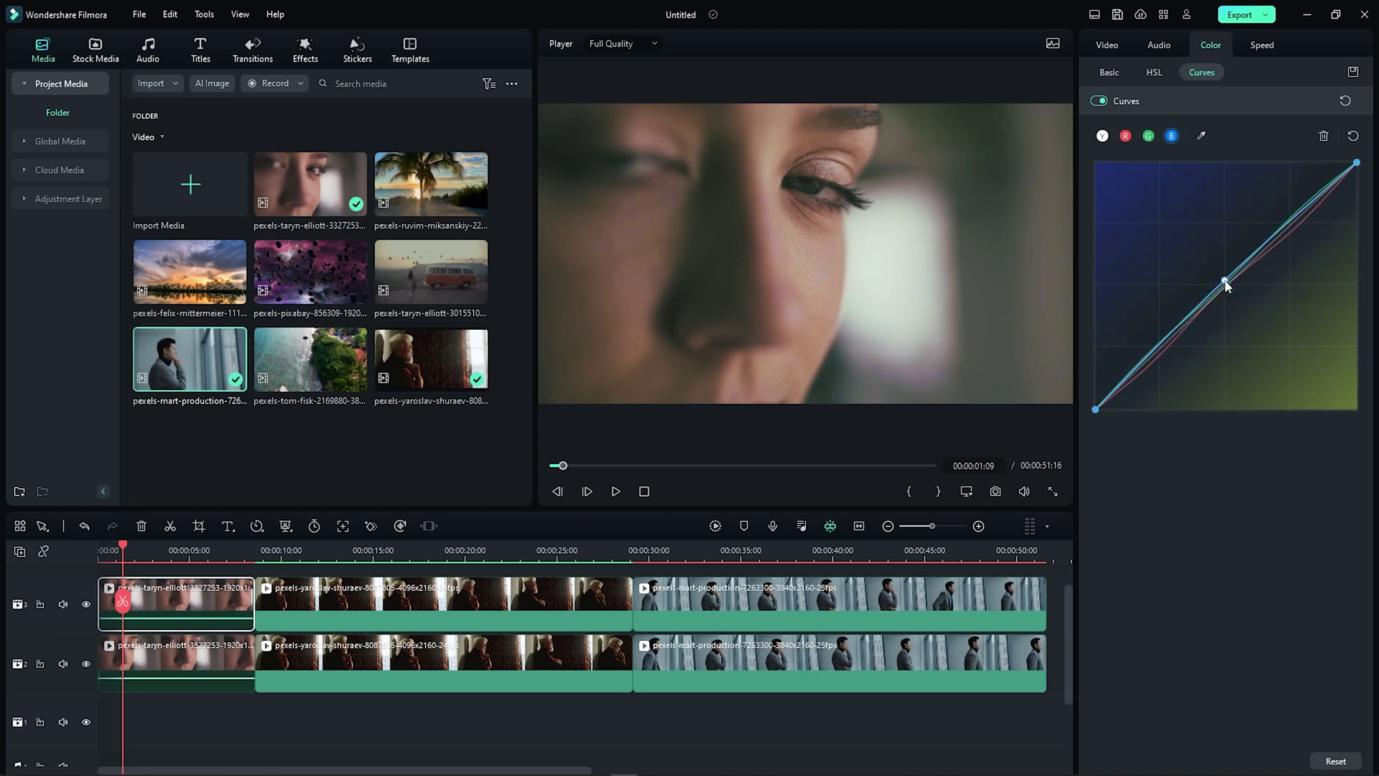
left_click(1289, 220)
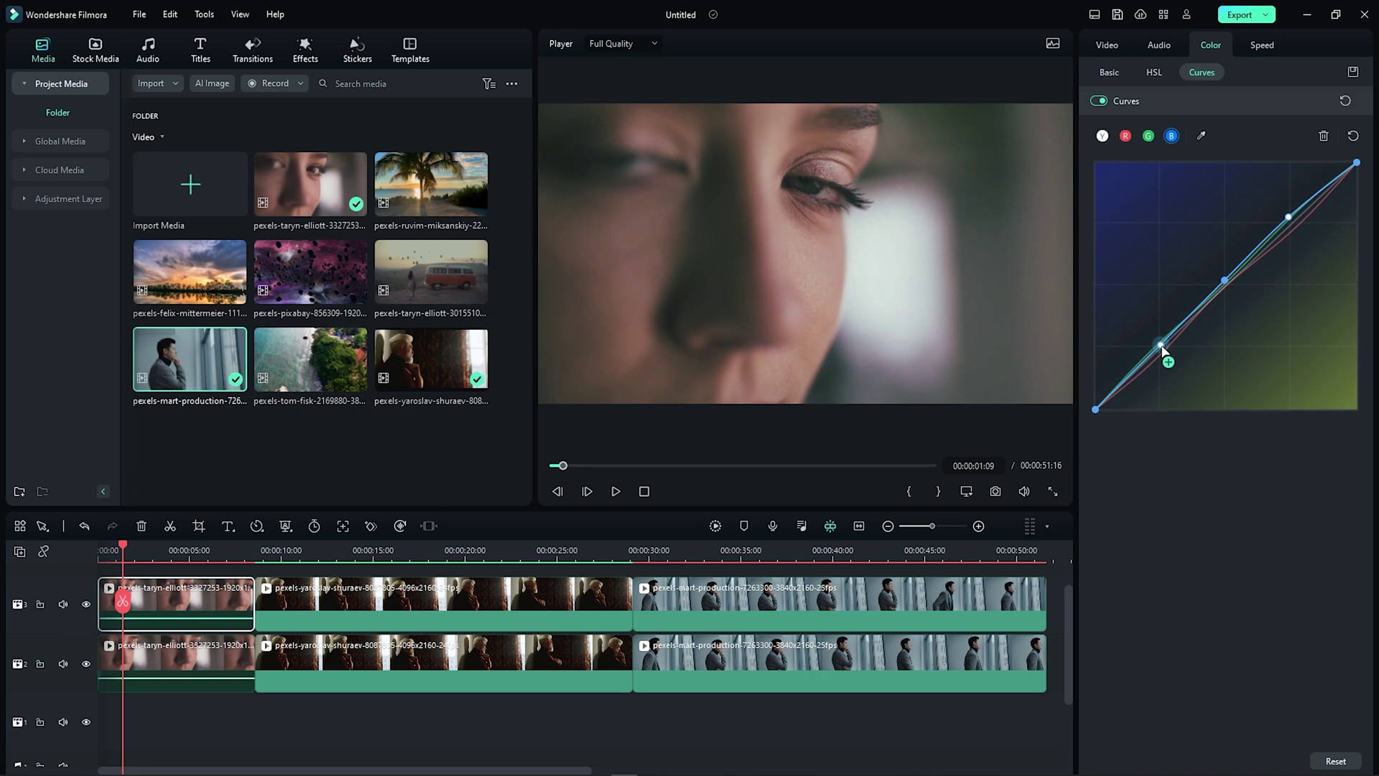
left_click(1161, 346)
left_click_drag(1161, 346, 1155, 341)
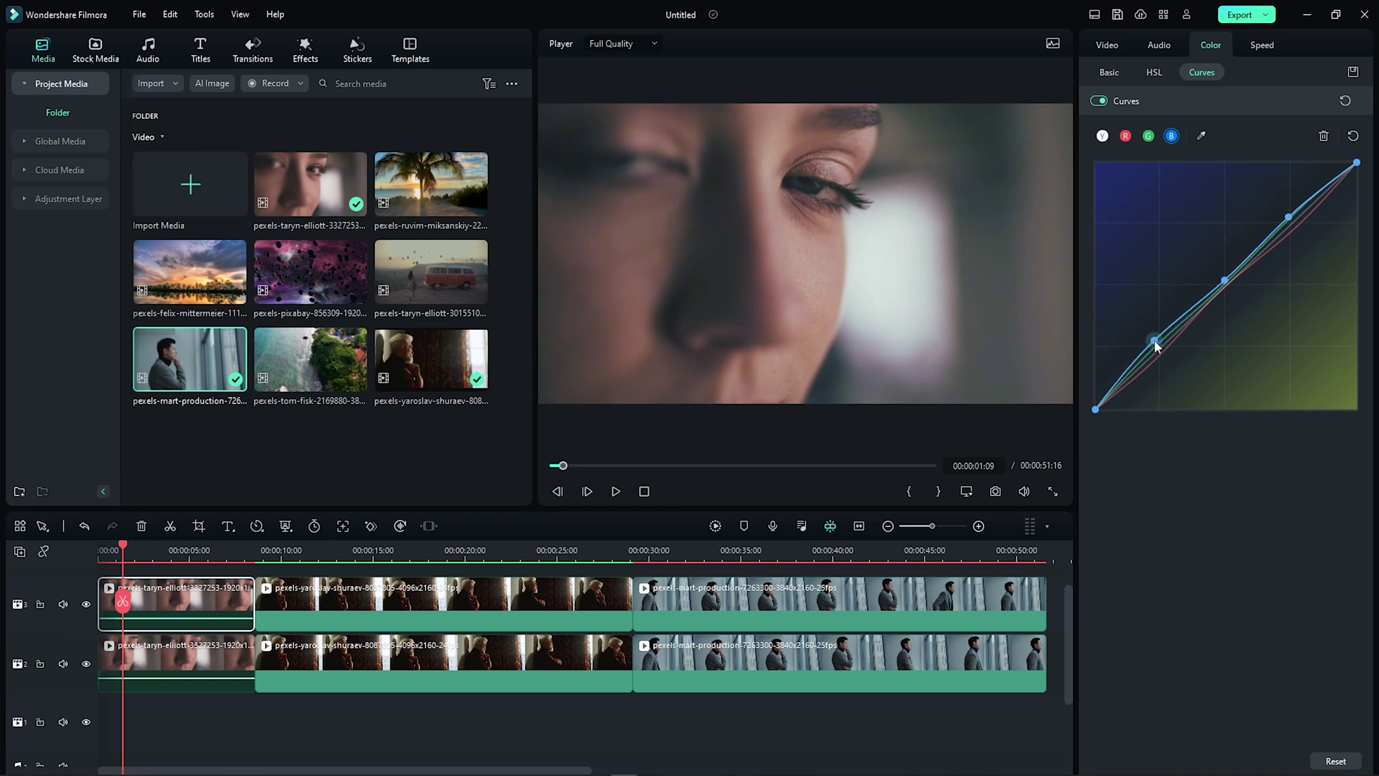
Try raising the blue curve's midtone and highlight points further above the diagonal.
left_click(1224, 282)
left_click_drag(1225, 281, 1218, 274)
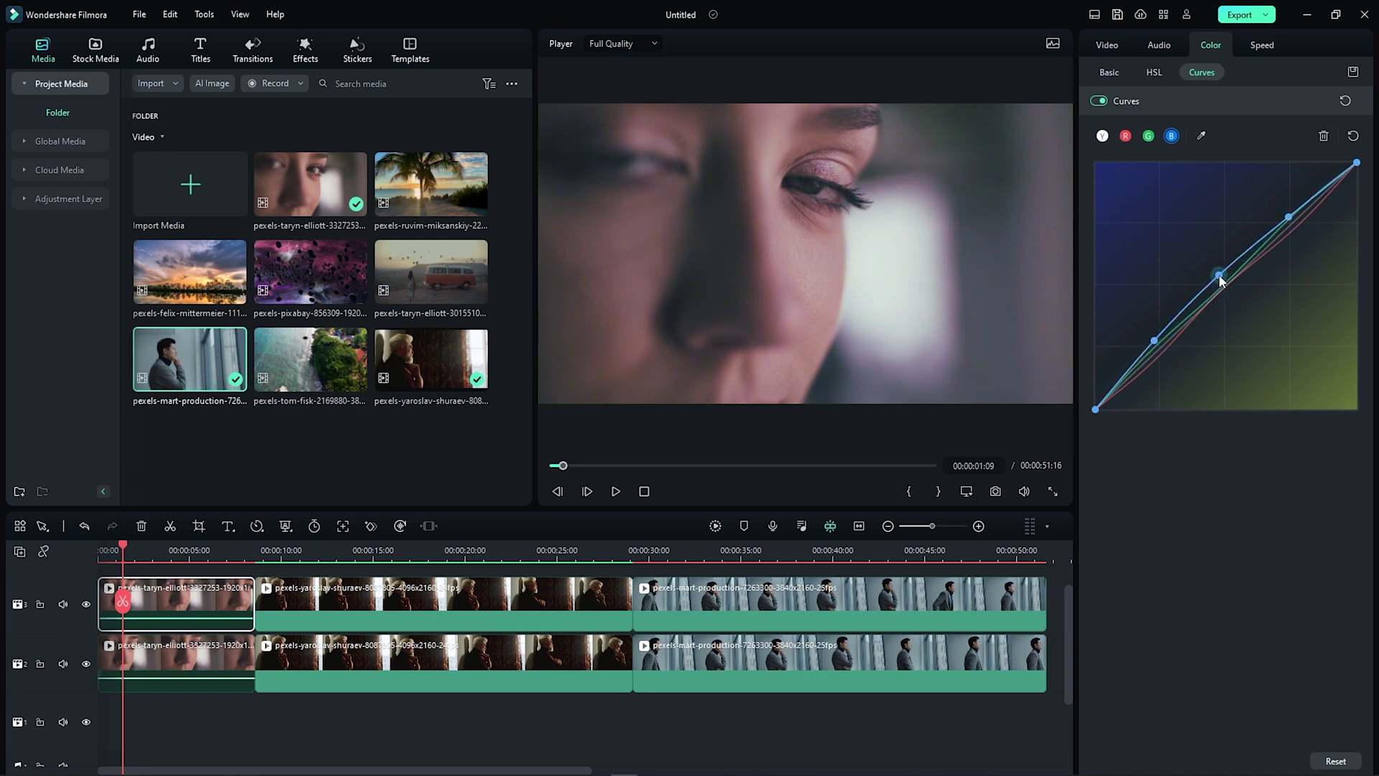
left_click(1289, 218)
left_click_drag(1290, 226, 1286, 219)
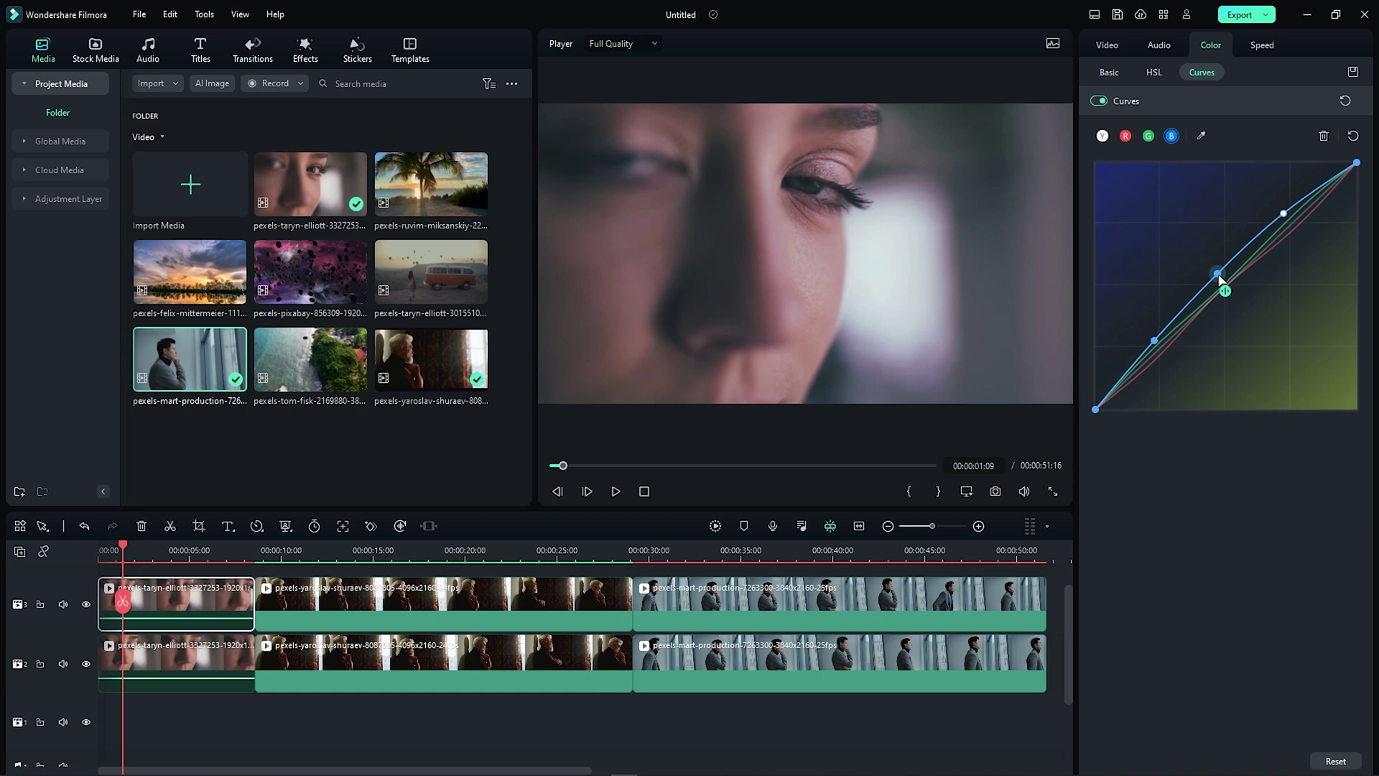
left_click_drag(1219, 276, 1217, 272)
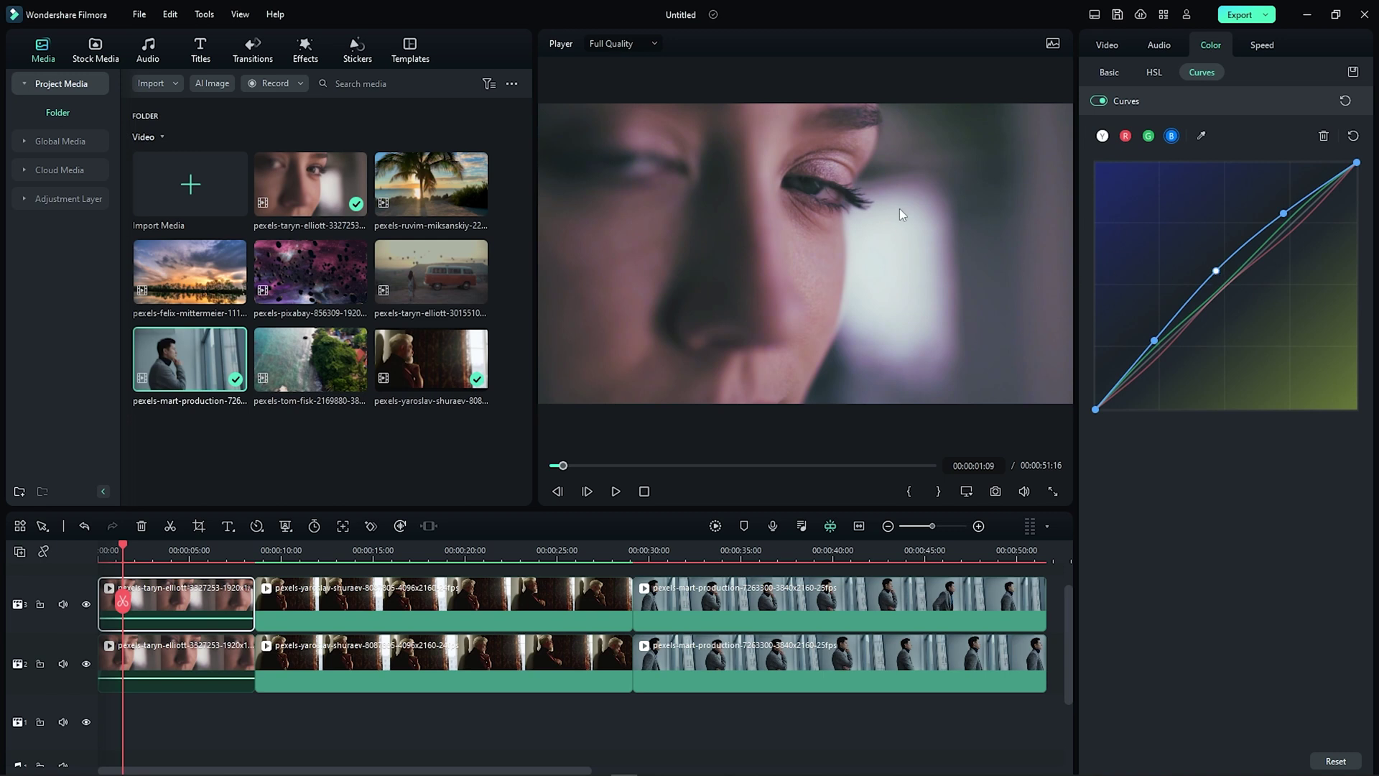
Lower the blue curve's midtone point to the diagonal and bring its highlight and shadow points closer to it.
left_click_drag(1219, 274, 1224, 278)
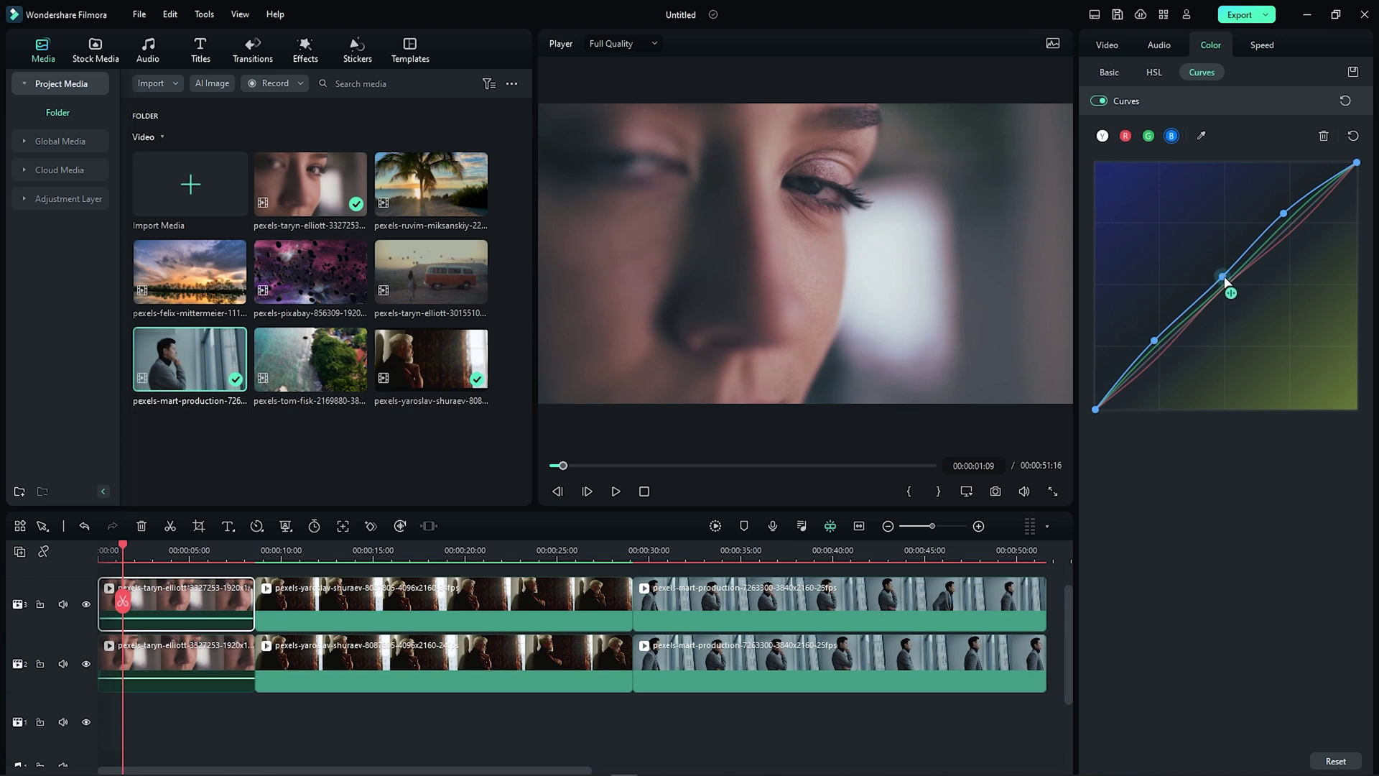
left_click_drag(1225, 277, 1228, 285)
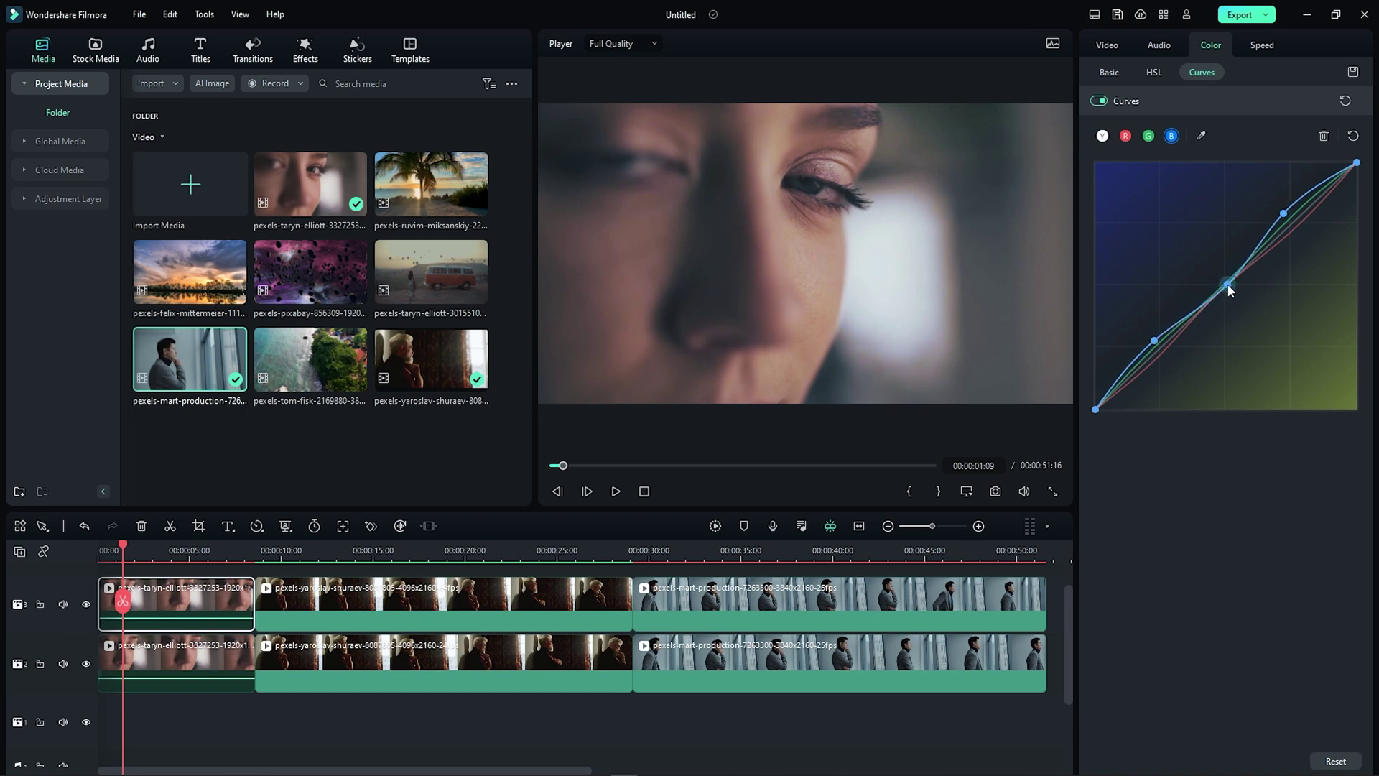
left_click_drag(1285, 216, 1287, 226)
left_click_drag(1155, 341, 1159, 346)
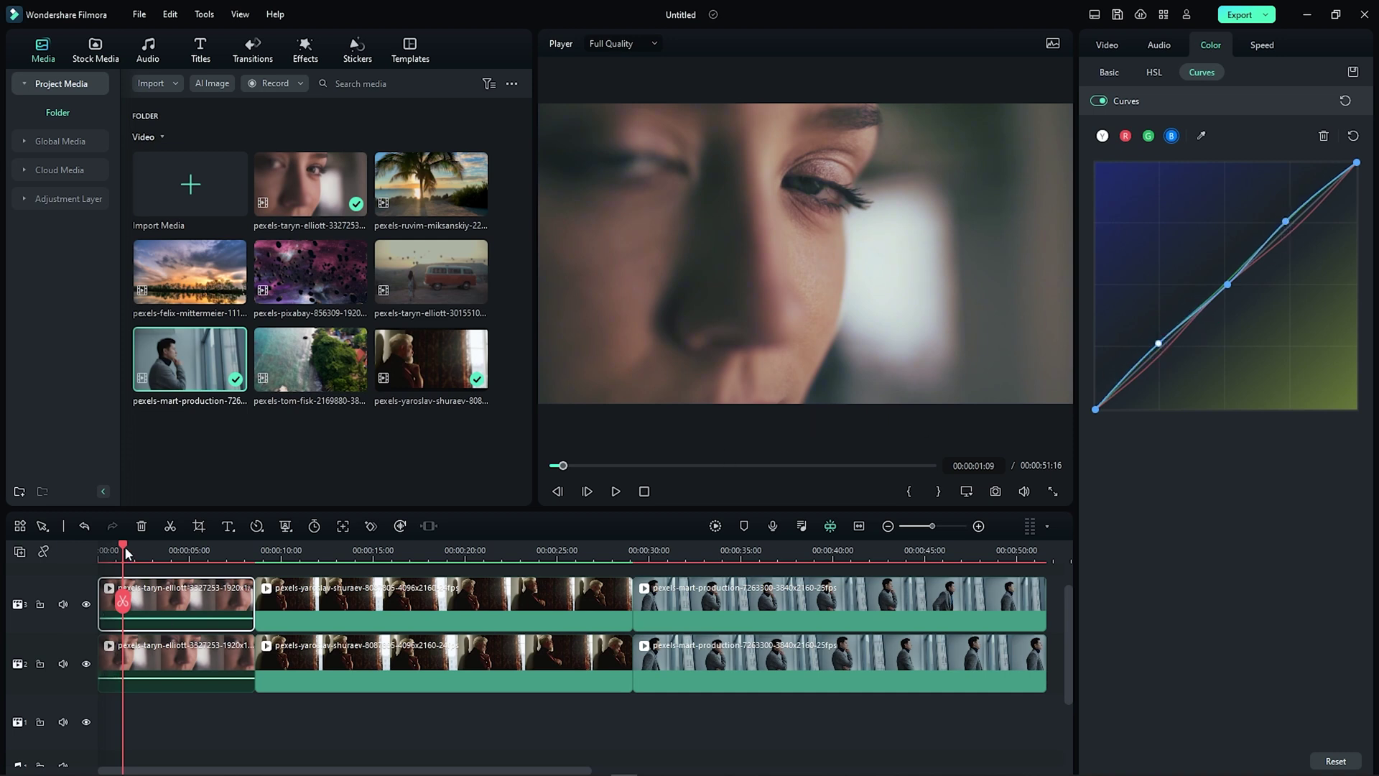
Play the first clip from the start and toggle the upper track's visibility to compare the graded copy with the original.
left_click_drag(125, 547, 94, 546)
key("space")
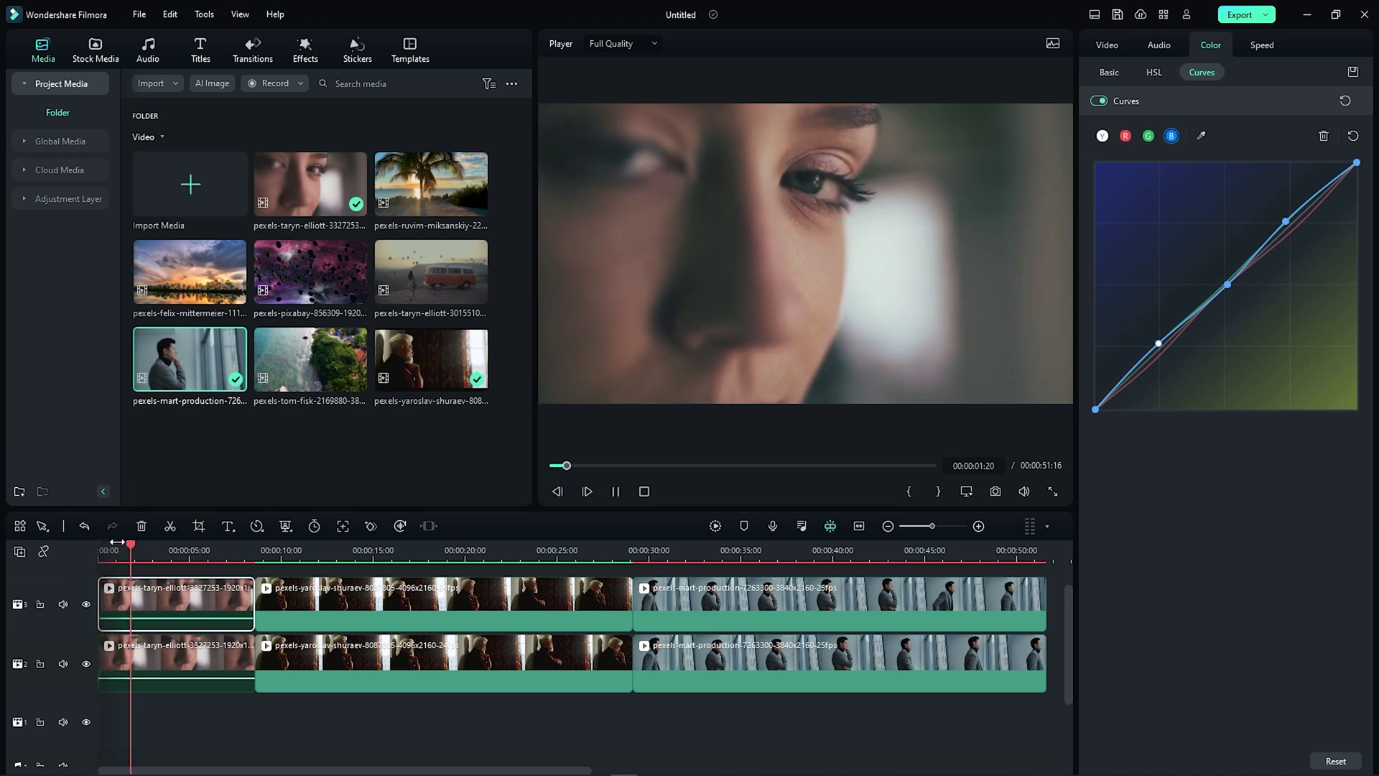
key("space")
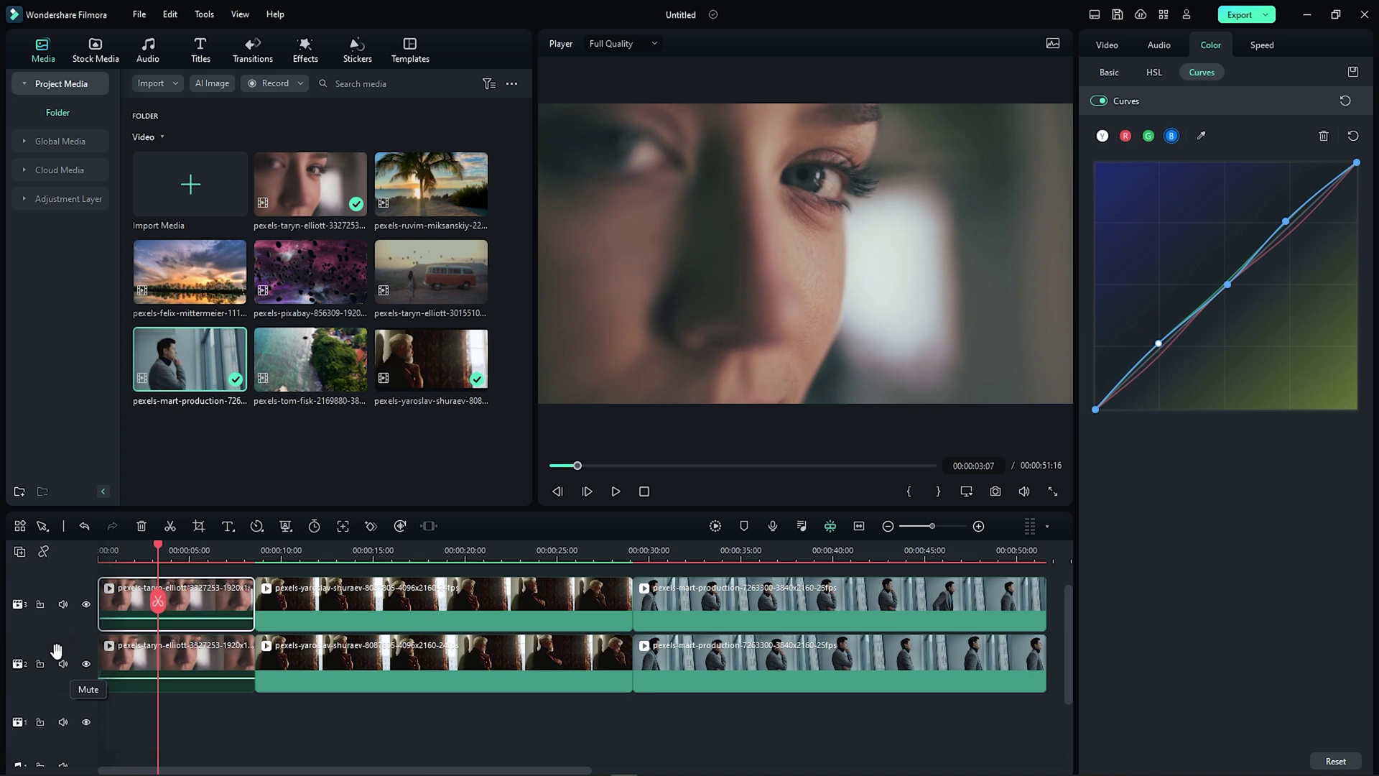
left_click(86, 664)
left_click(86, 664)
left_click(86, 604)
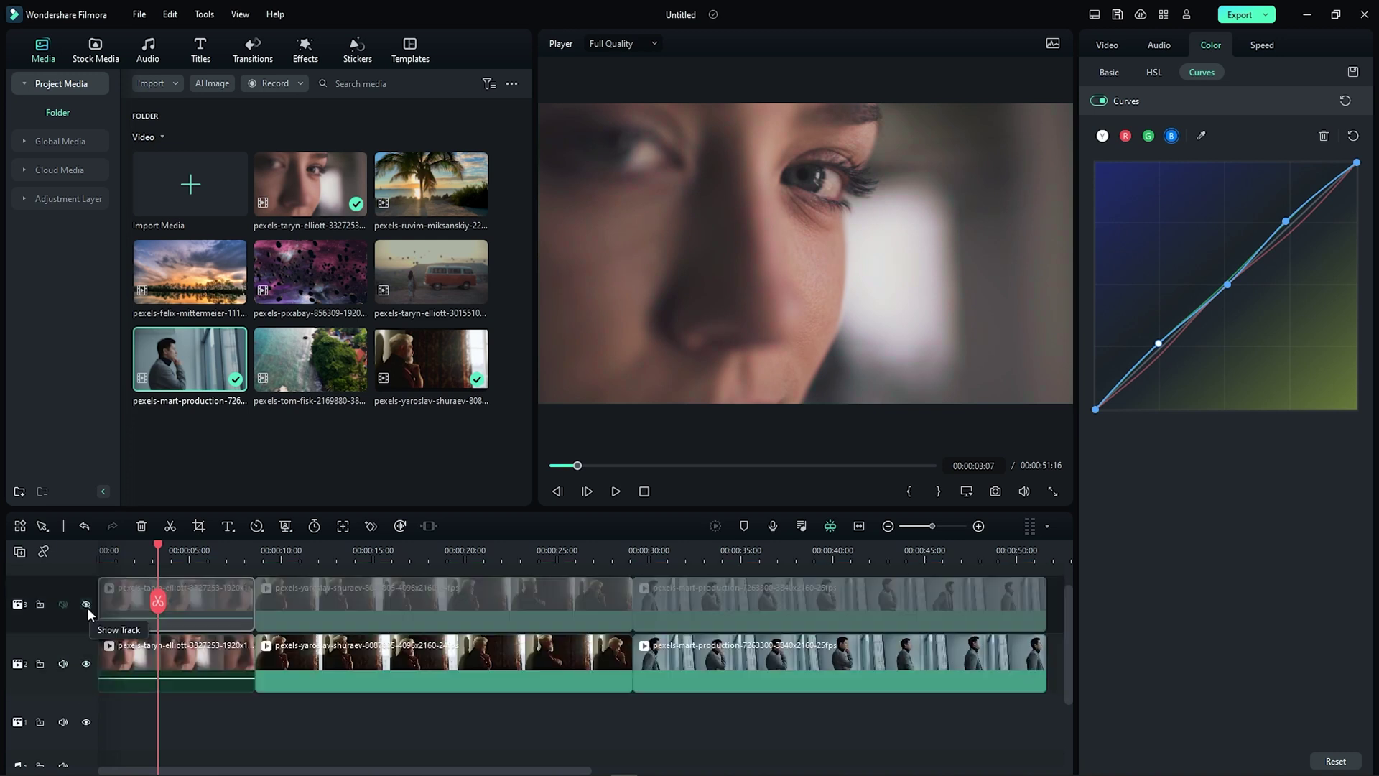
left_click(86, 604)
left_click(87, 604)
left_click(87, 604)
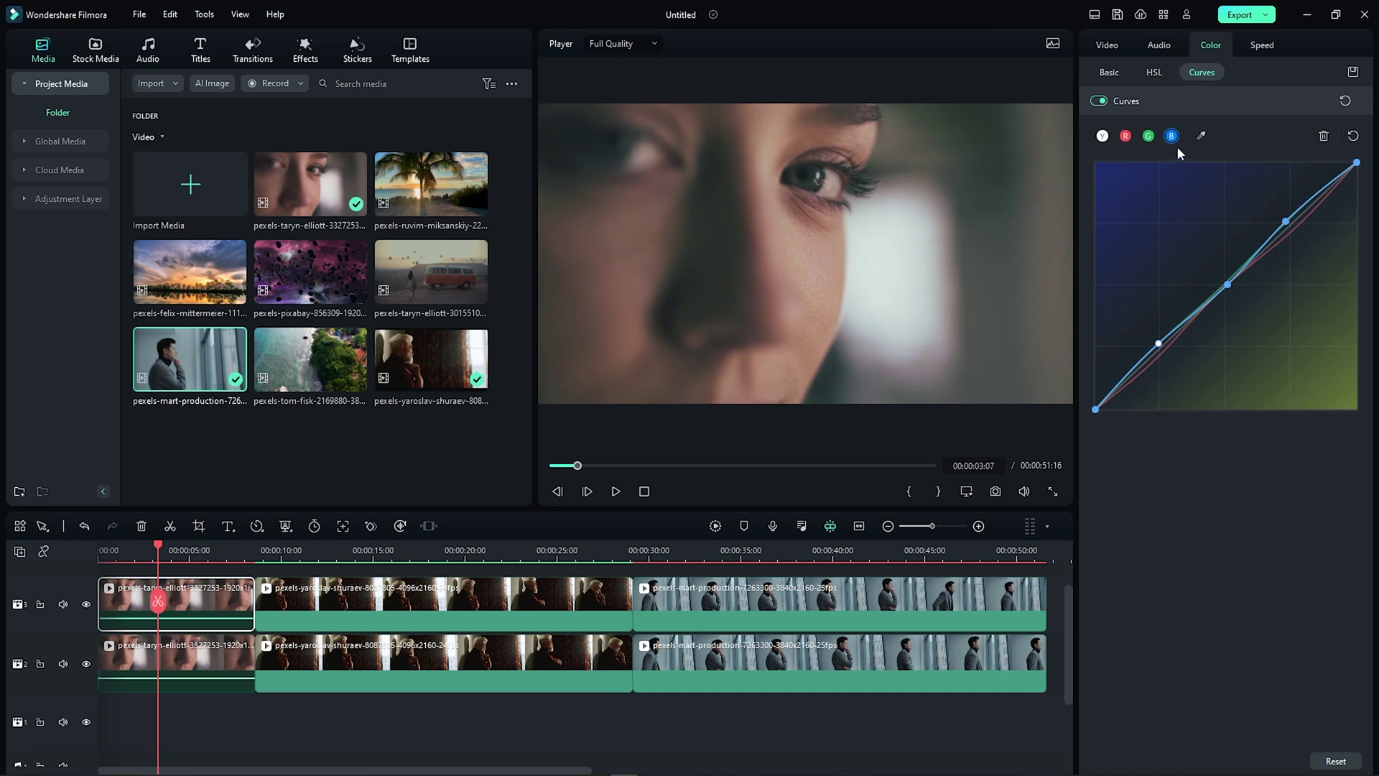
Add three points to the first clip's white curve, lift highlights and midtones, lower shadows slightly, and compare it with the original.
left_click(1104, 136)
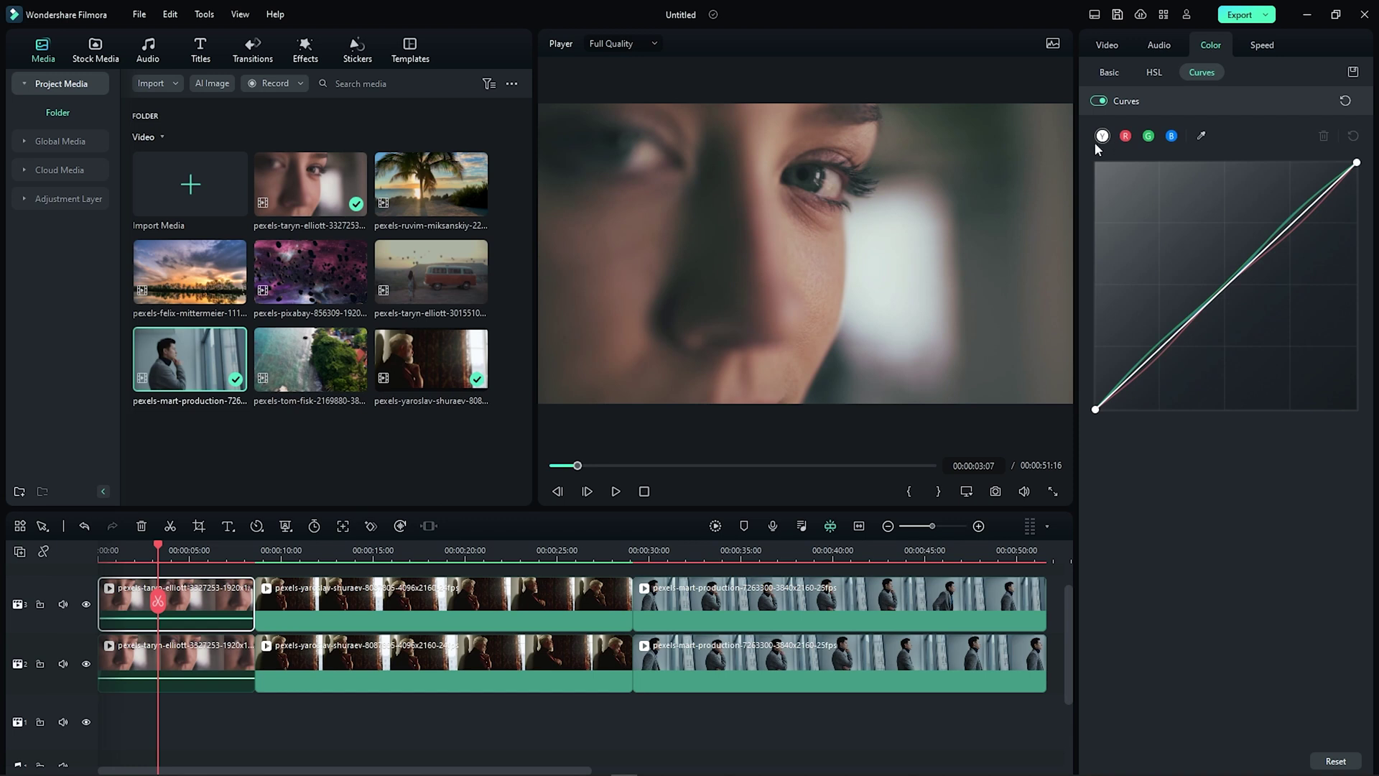
left_click(1224, 287)
left_click_drag(1226, 291, 1225, 288)
left_click(1293, 219)
mouse_move(1164, 342)
left_mouse_down()
mouse_move(1169, 364)
mouse_move(1158, 354)
left_mouse_up()
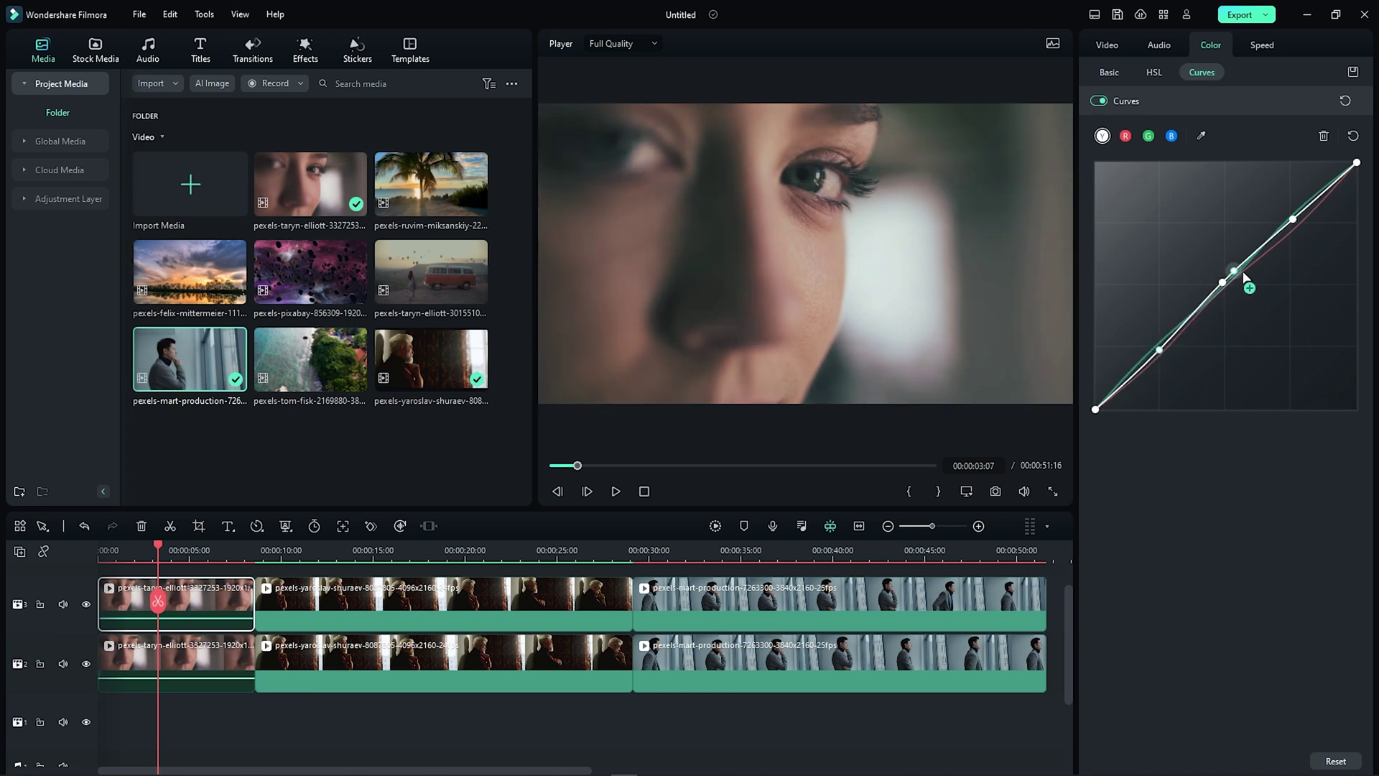
mouse_move(1293, 221)
left_mouse_down()
mouse_move(1303, 231)
mouse_move(1286, 210)
left_mouse_up()
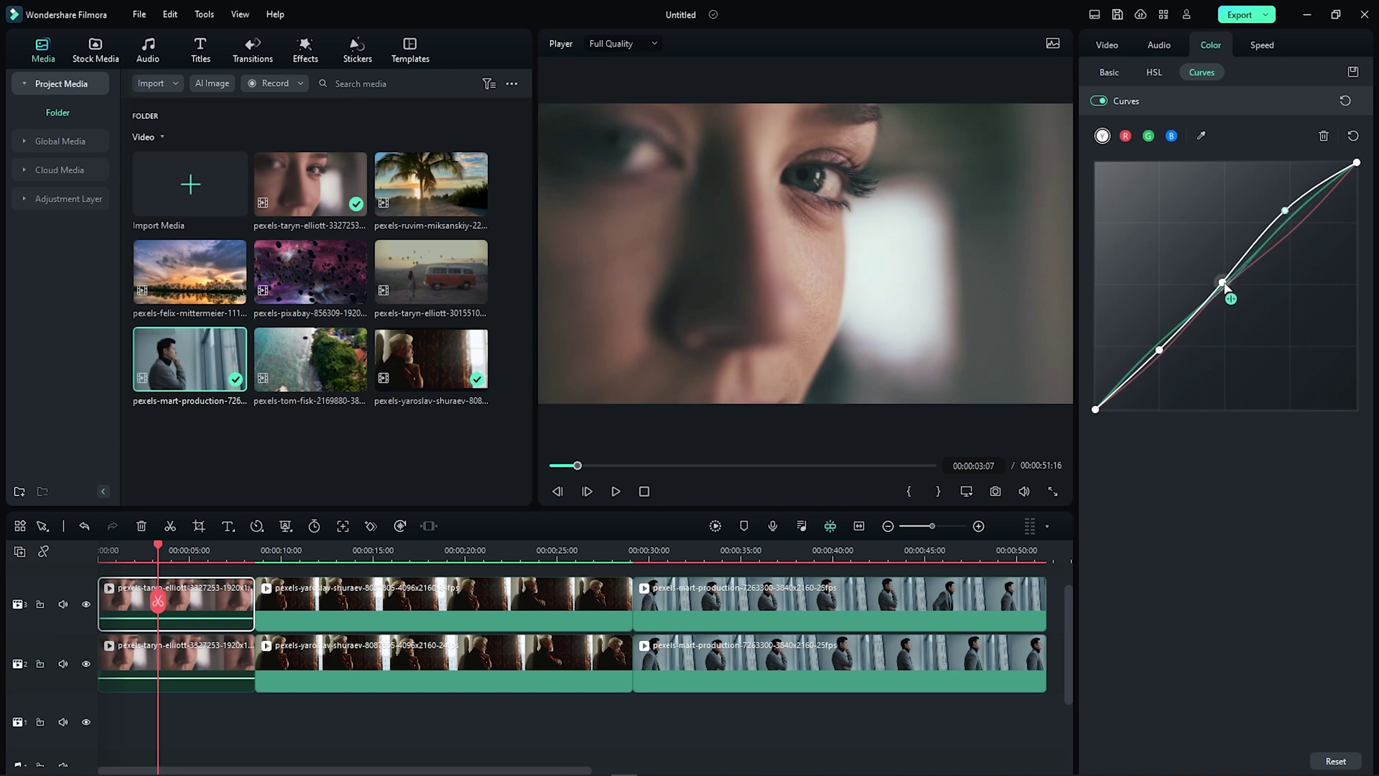
left_click_drag(1225, 286, 1221, 282)
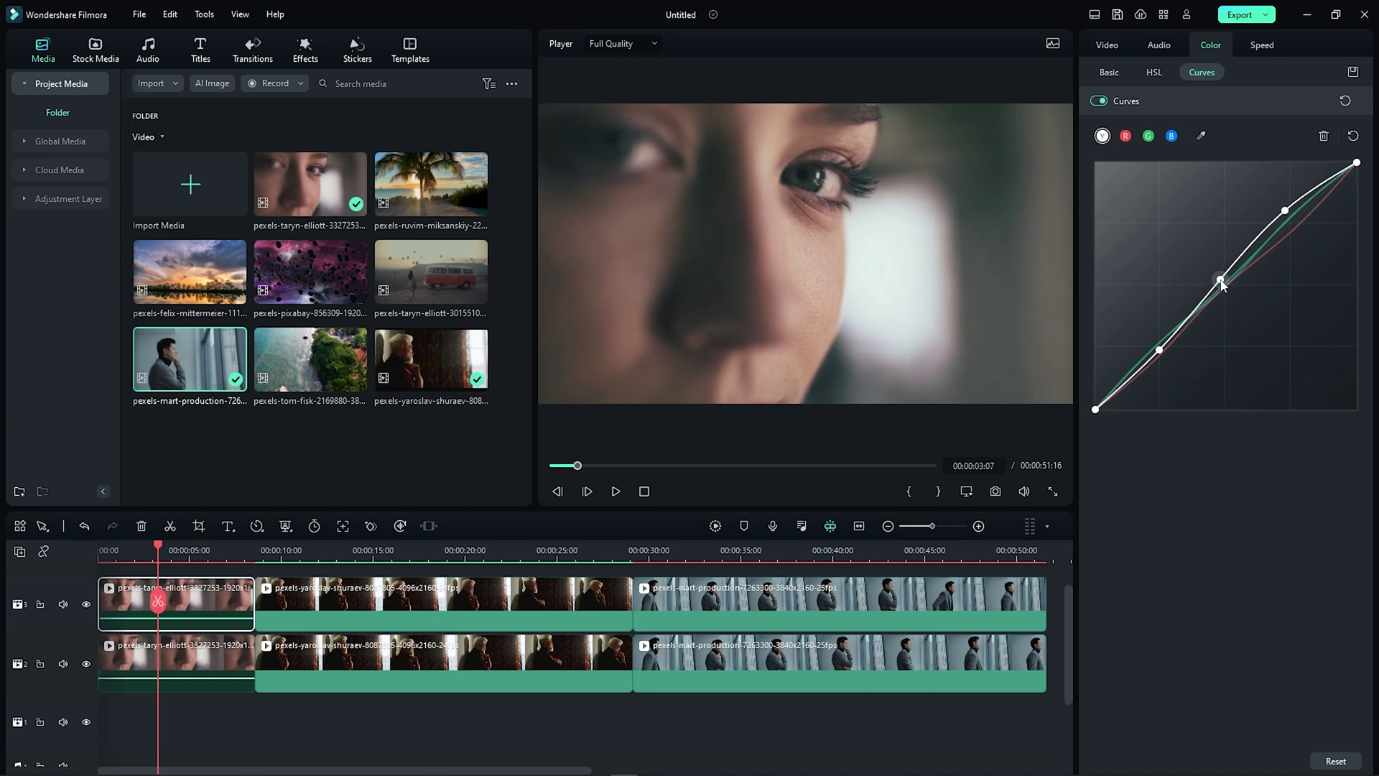
left_click(86, 606)
left_click(86, 606)
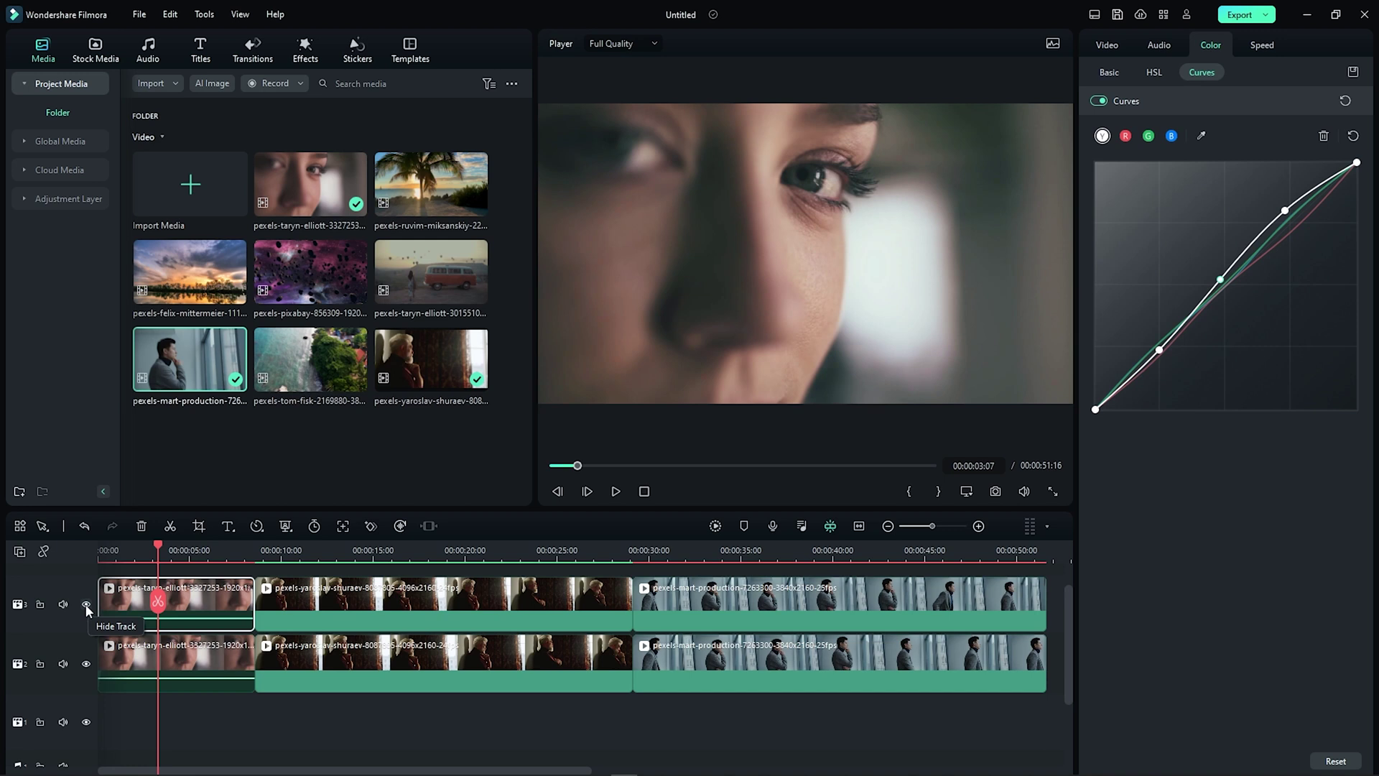
Select the second clip's upper copy with the playhead at 00:00:11:04 and add midtone, highlight and shadow points to its white curve.
left_click_drag(158, 604, 167, 603)
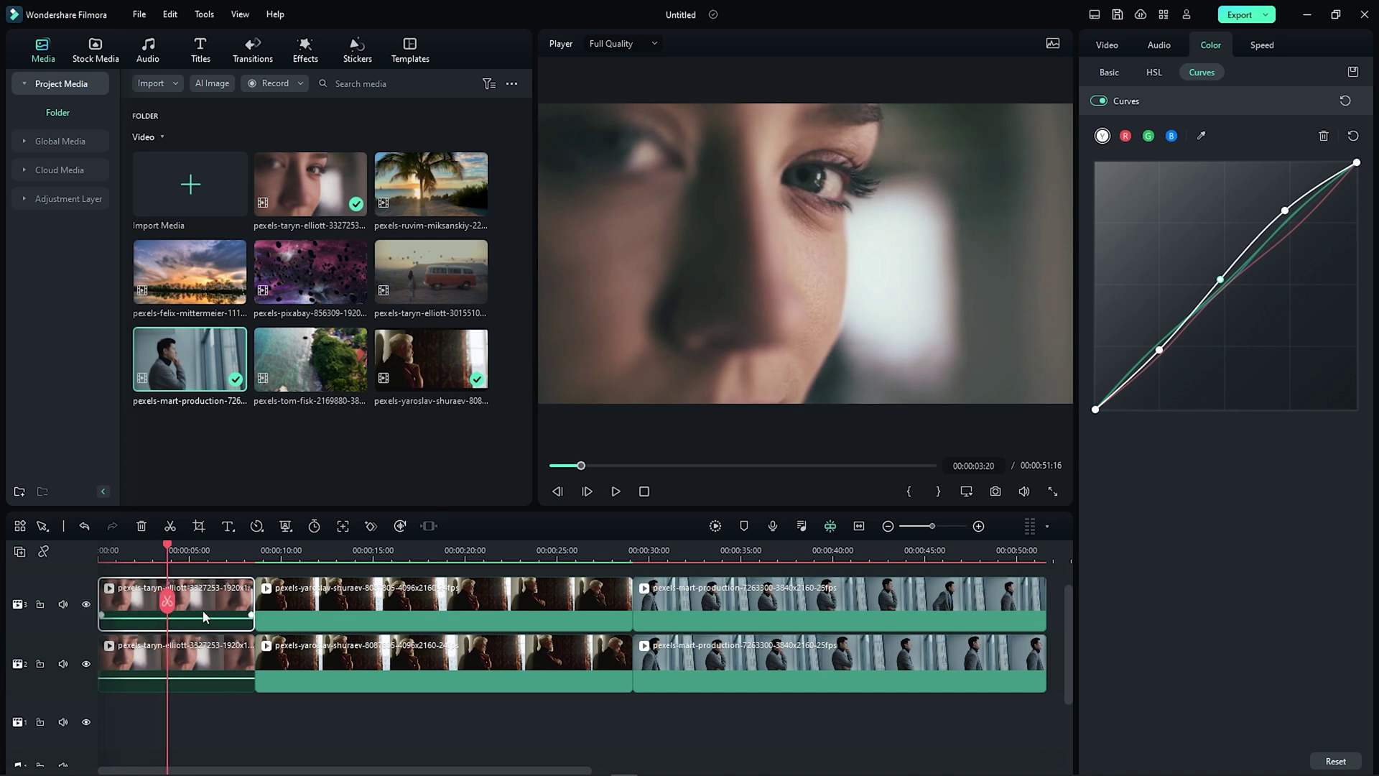
left_click(302, 550)
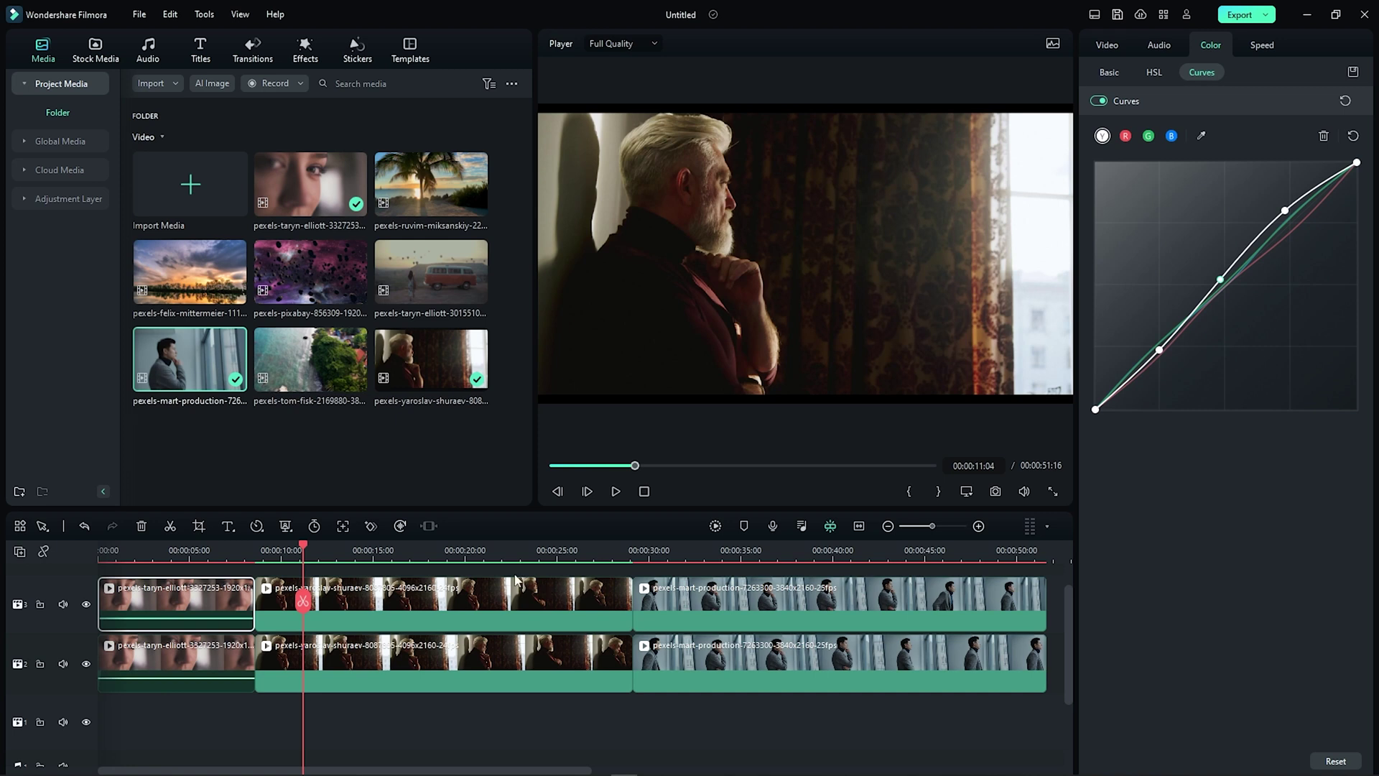
left_click(500, 587)
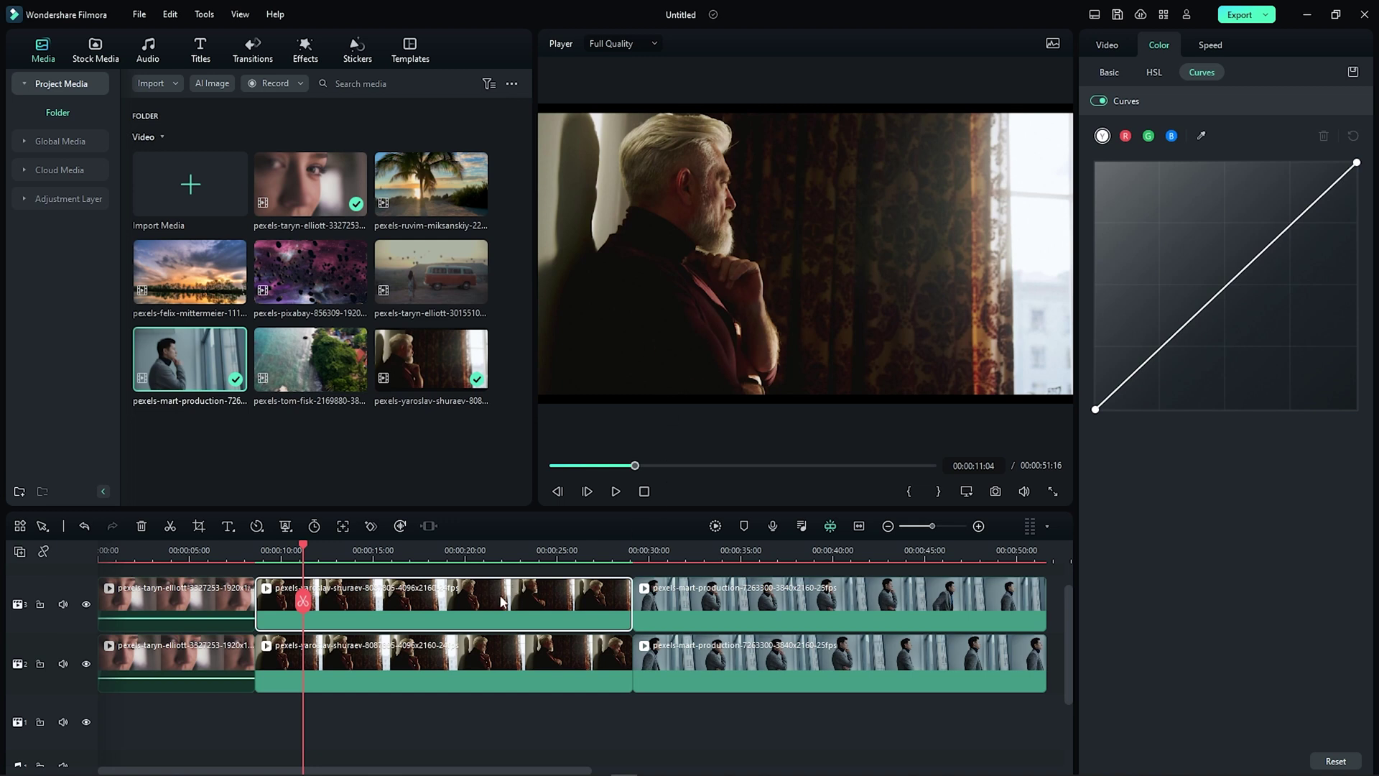
left_click(1230, 286)
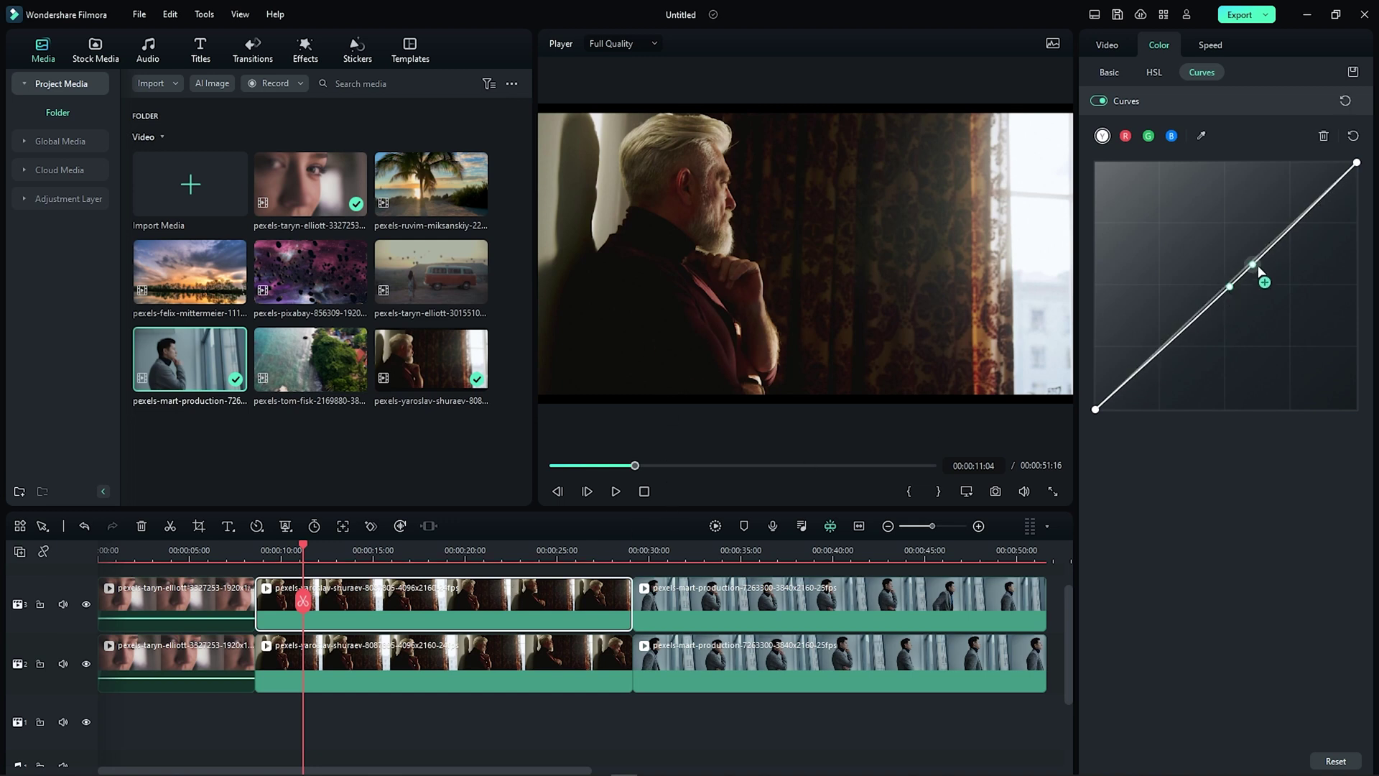
left_click(1297, 225)
left_click(1165, 350)
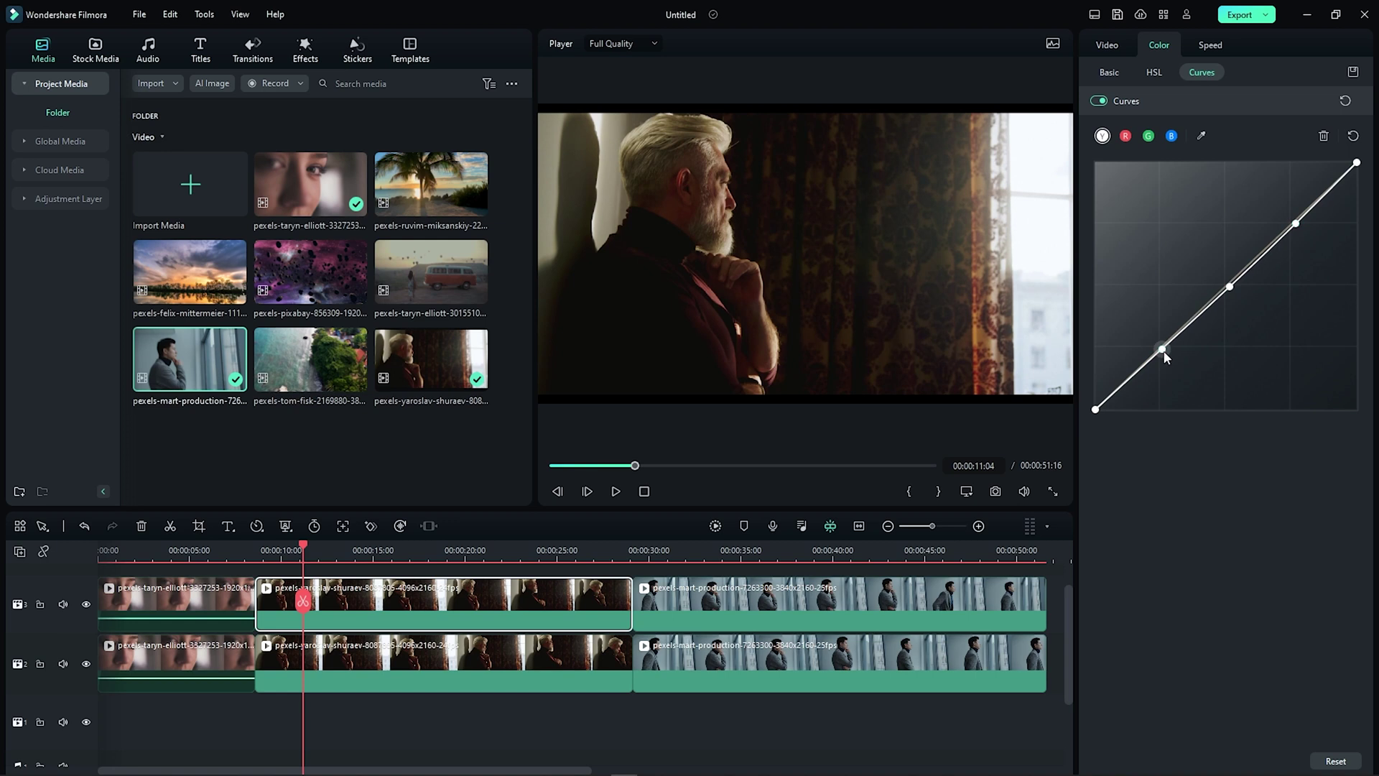
Raise the white curve's black point, set the shadow, highlight and midtone points slightly above the diagonal, and lower the white point slightly.
mouse_move(1096, 411)
left_mouse_down()
mouse_move(1173, 419)
mouse_move(1086, 401)
left_mouse_up()
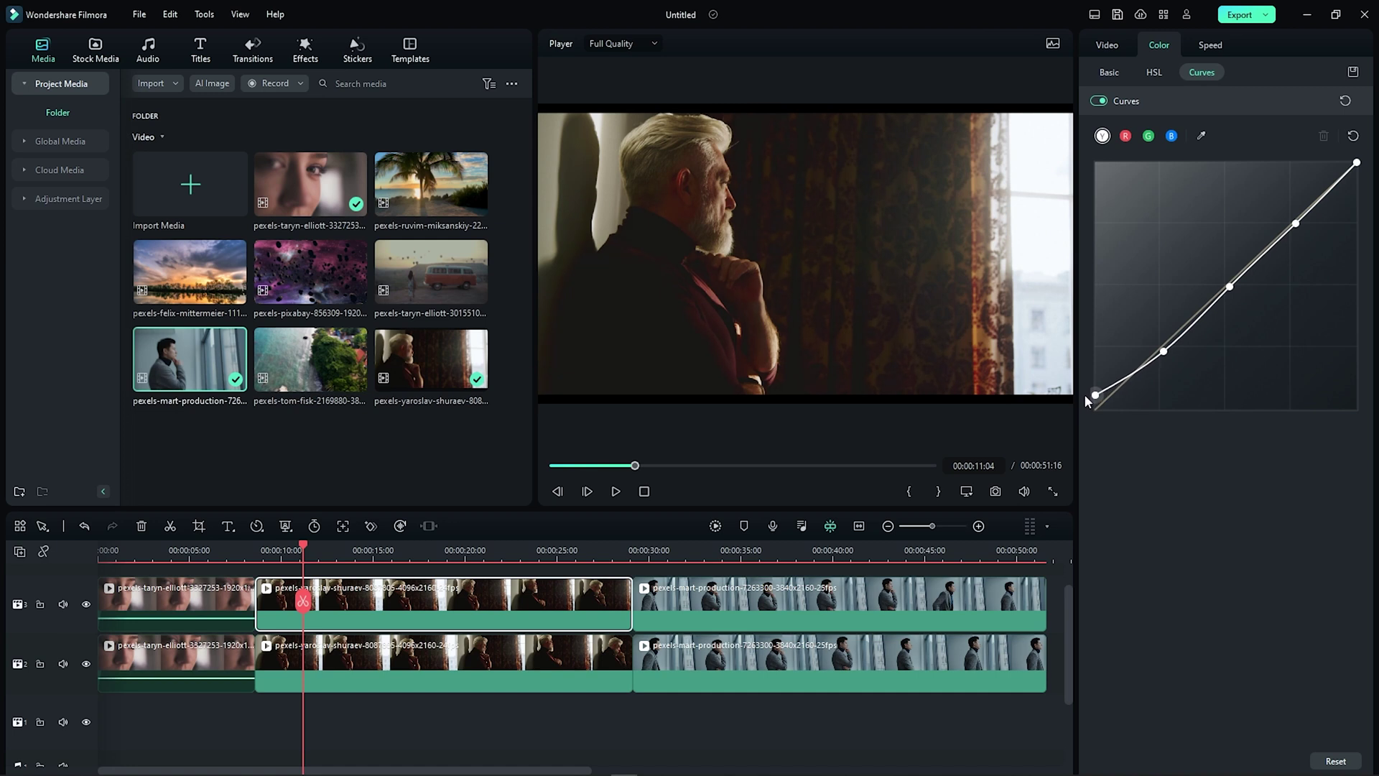
left_click_drag(1168, 363, 1158, 352)
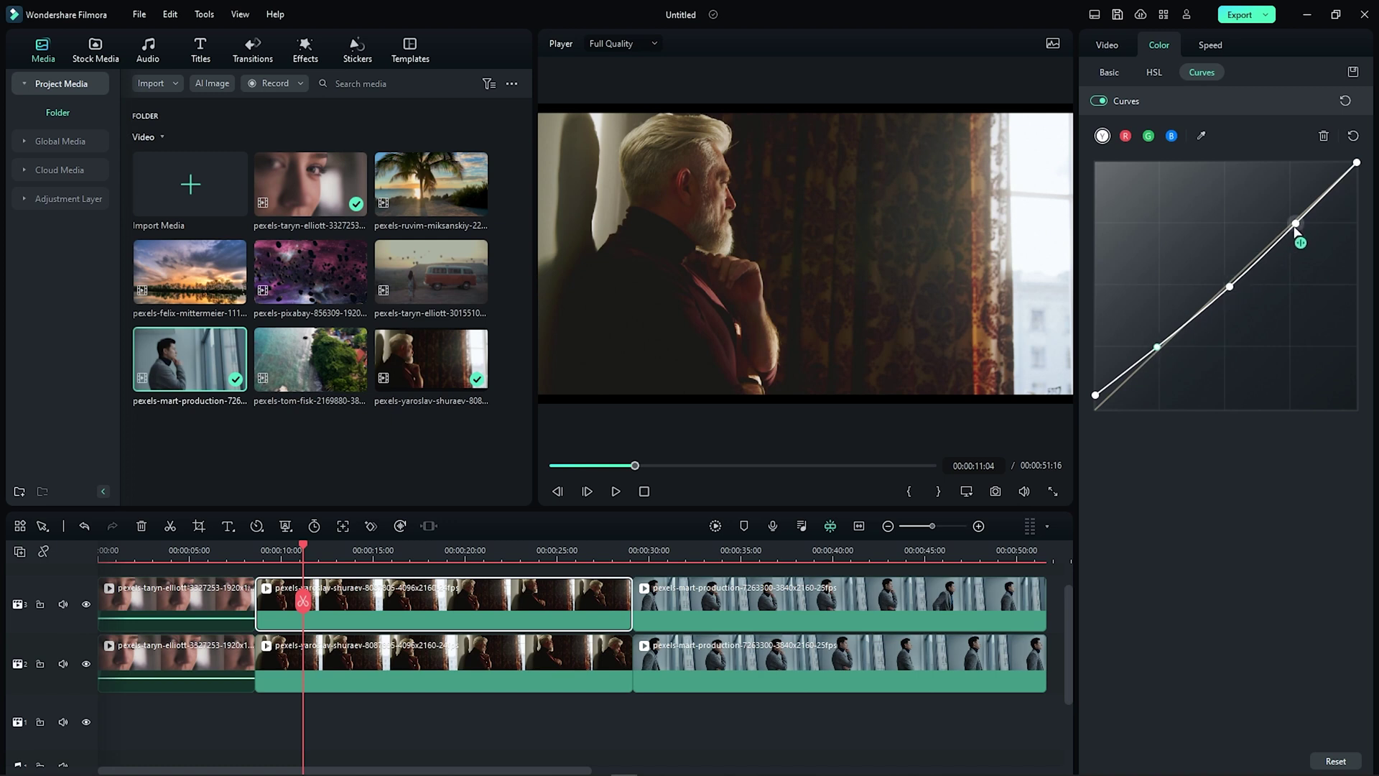
left_click_drag(1295, 224, 1285, 230)
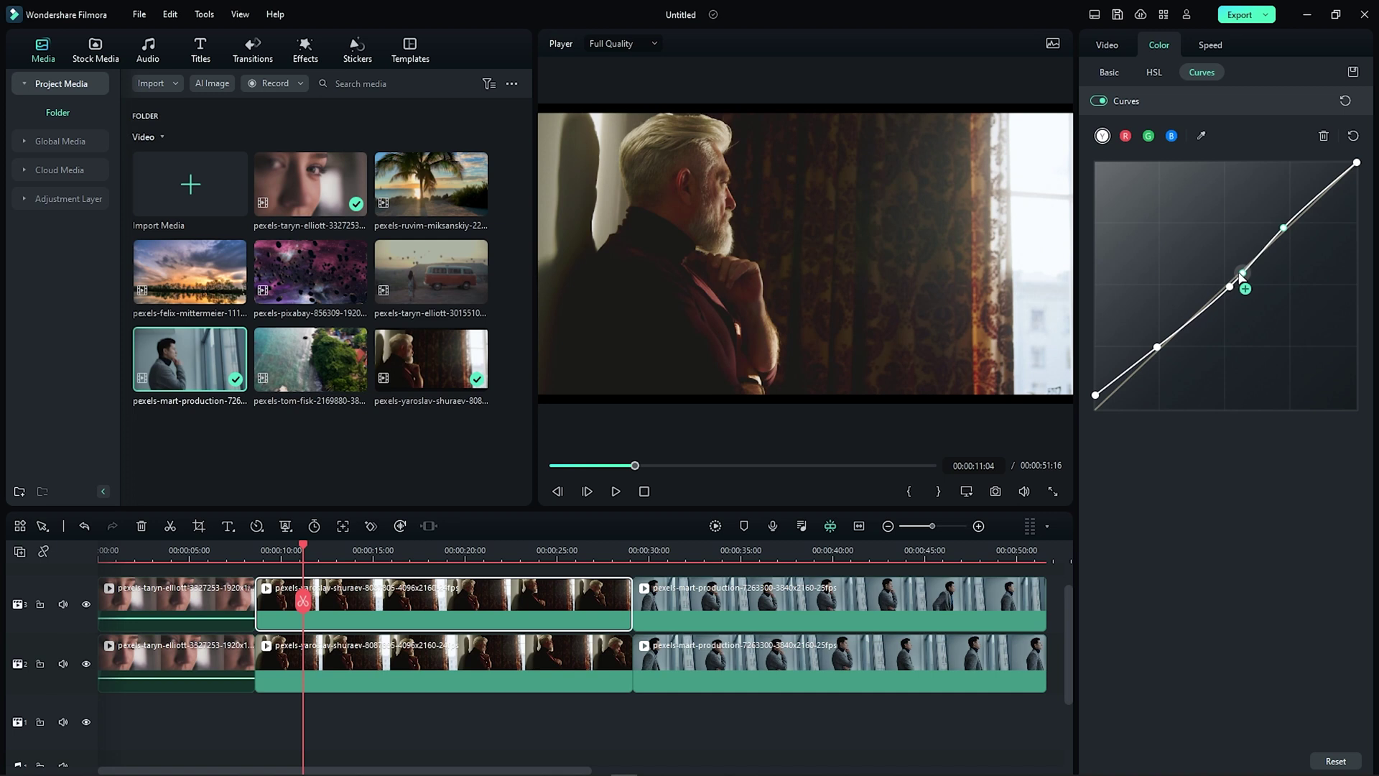
left_click_drag(1230, 289, 1224, 286)
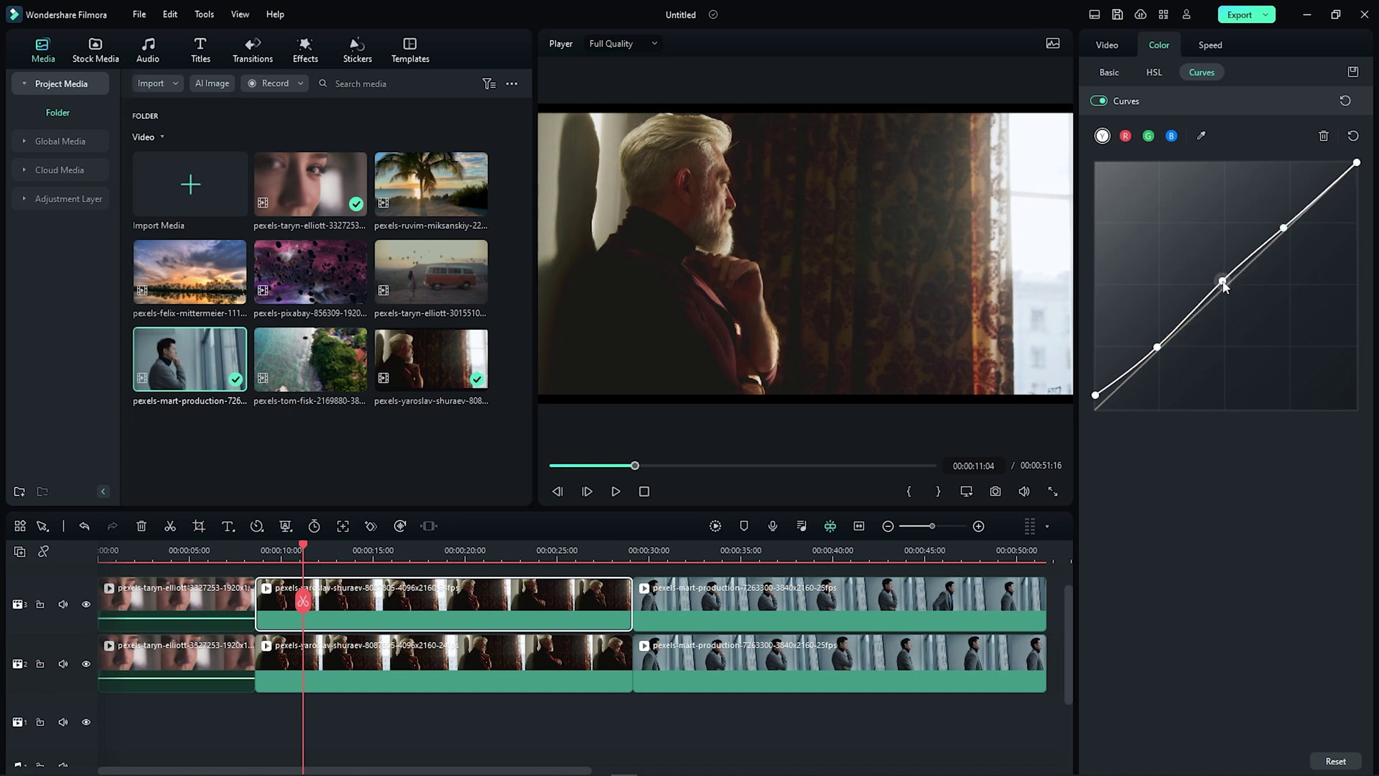
mouse_move(1363, 173)
left_mouse_down()
mouse_move(1370, 191)
mouse_move(1369, 167)
left_mouse_up()
Toggle the upper track's visibility to compare the second clip's white curve adjustment with the original.
left_click(83, 605)
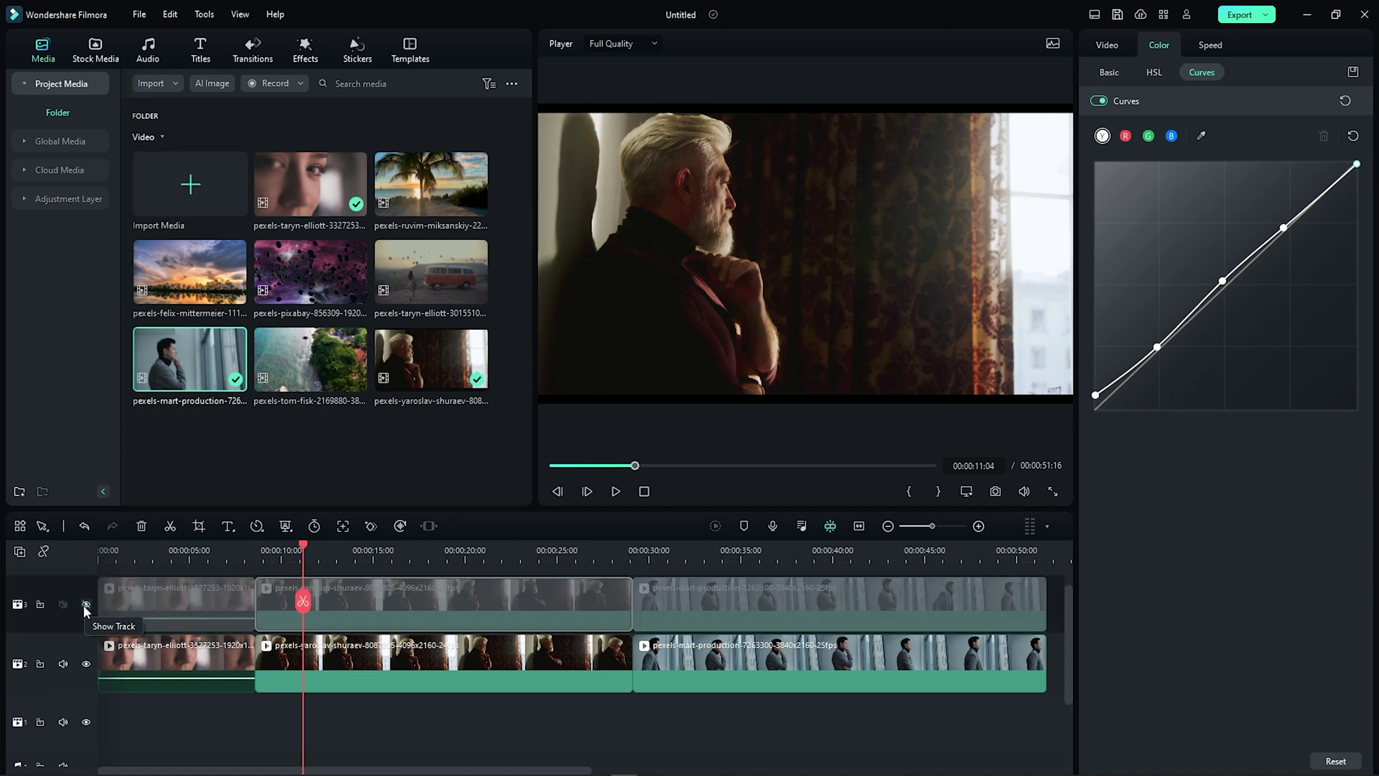
left_click(84, 605)
left_click(83, 605)
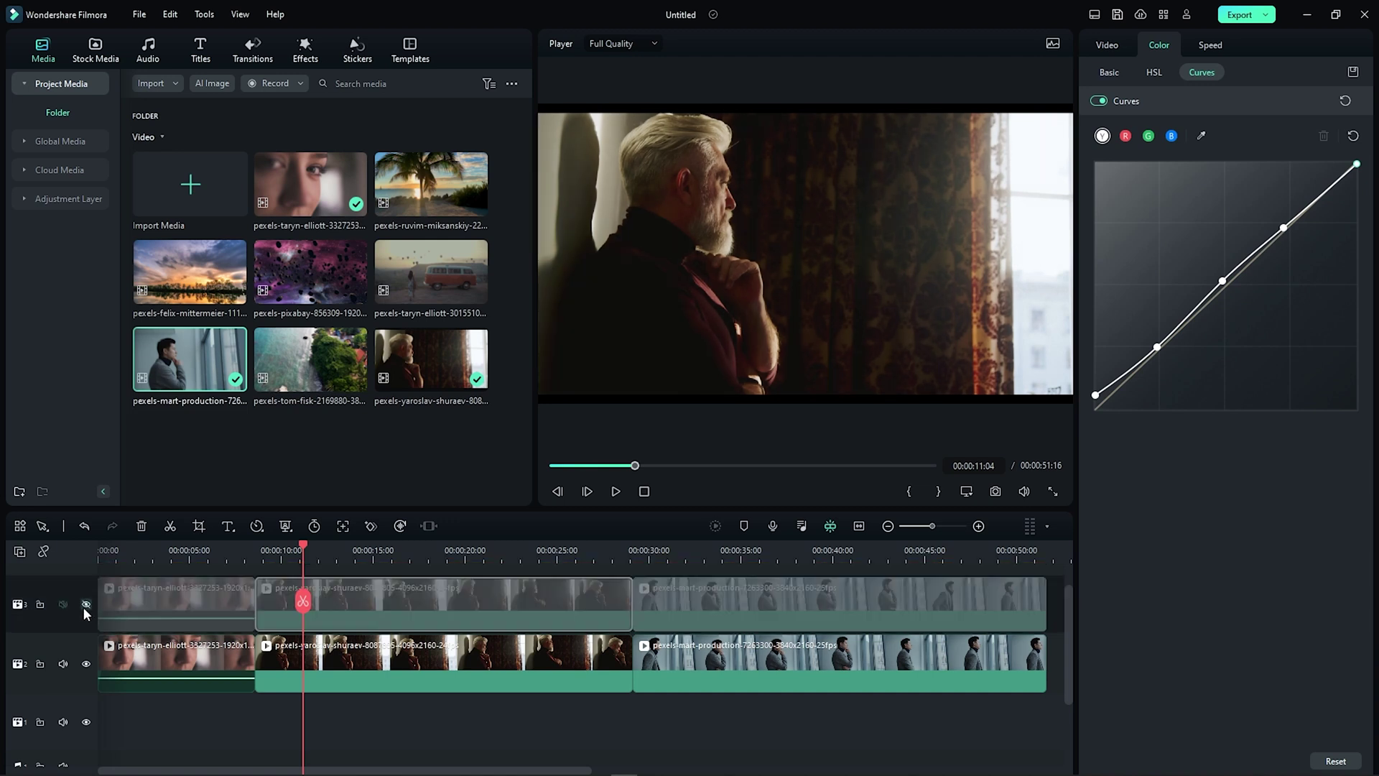
left_click(84, 606)
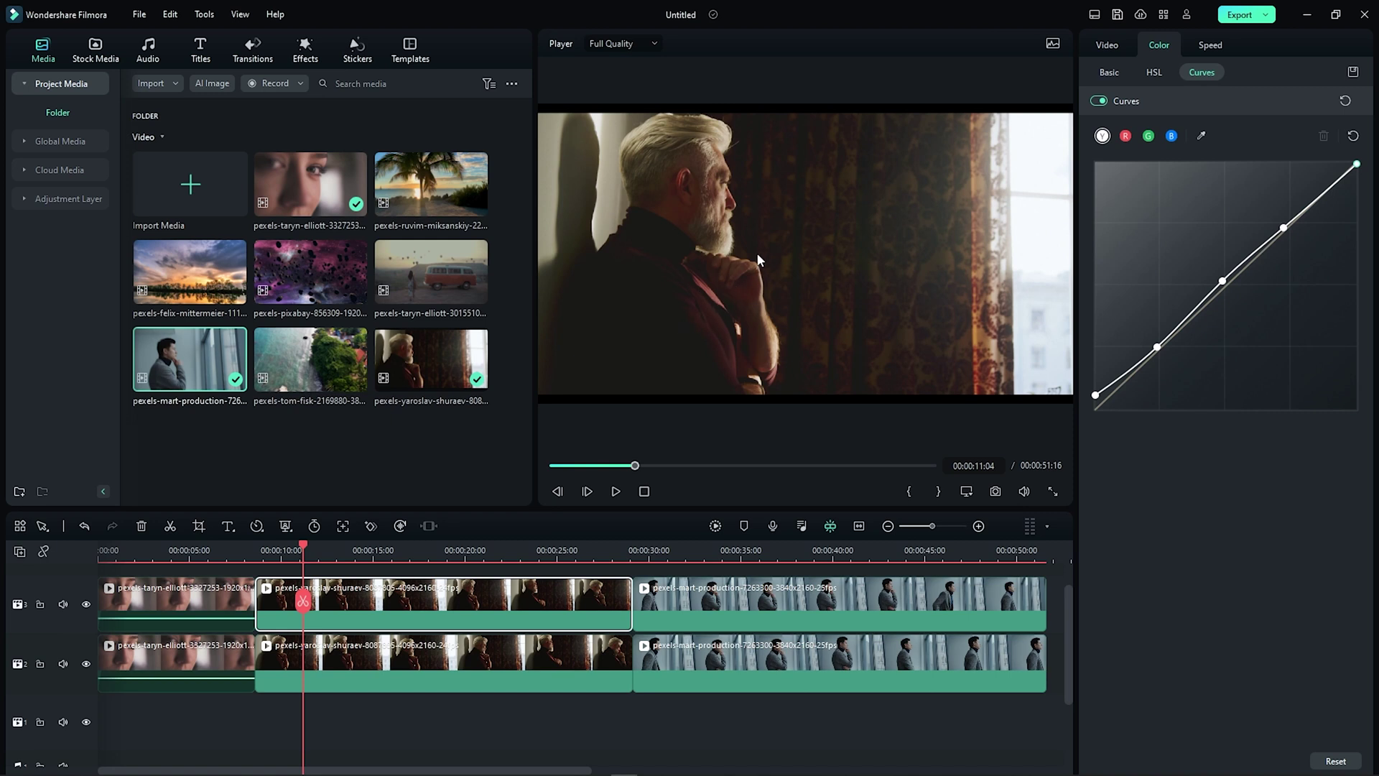
Add a midtone point to the second clip's red curve and raise it slightly above the diagonal.
left_click(1126, 136)
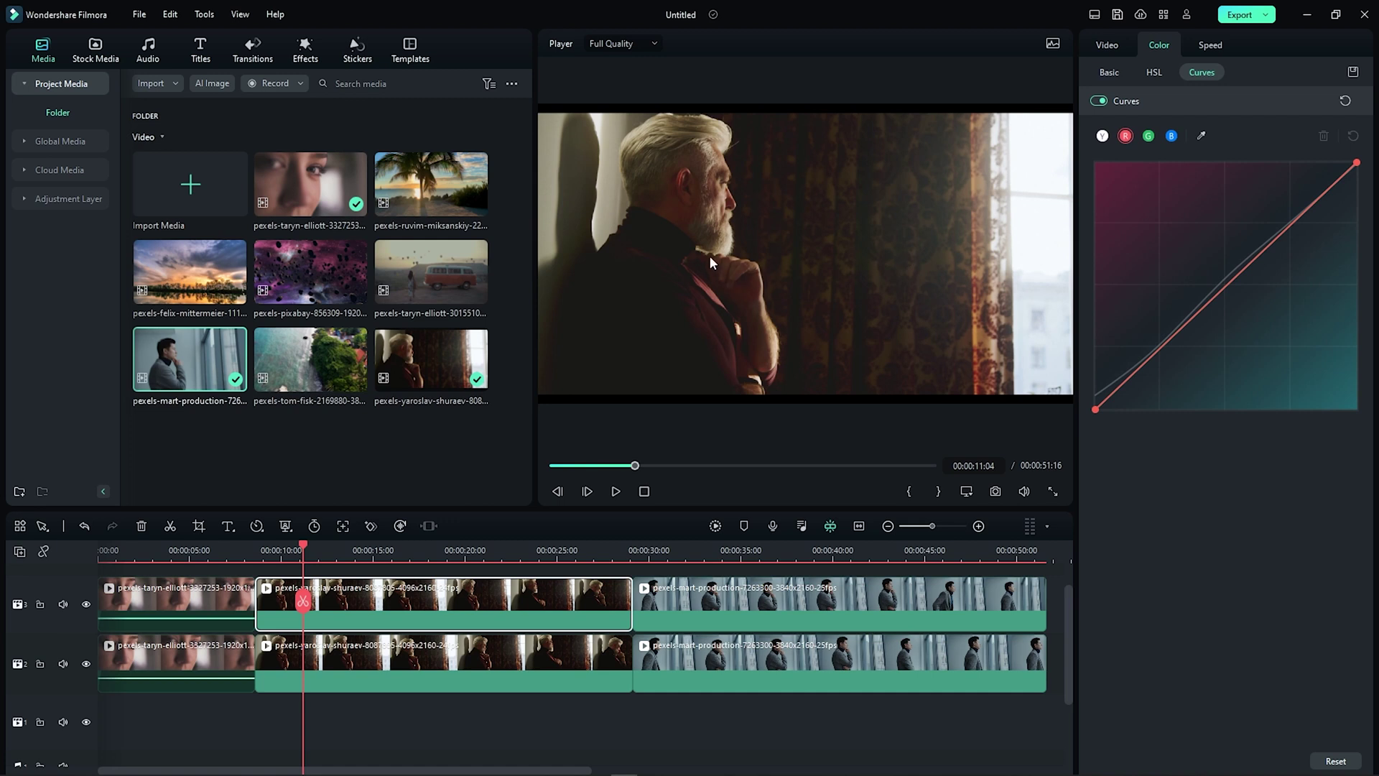
left_click(1232, 286)
left_click_drag(1231, 283, 1221, 277)
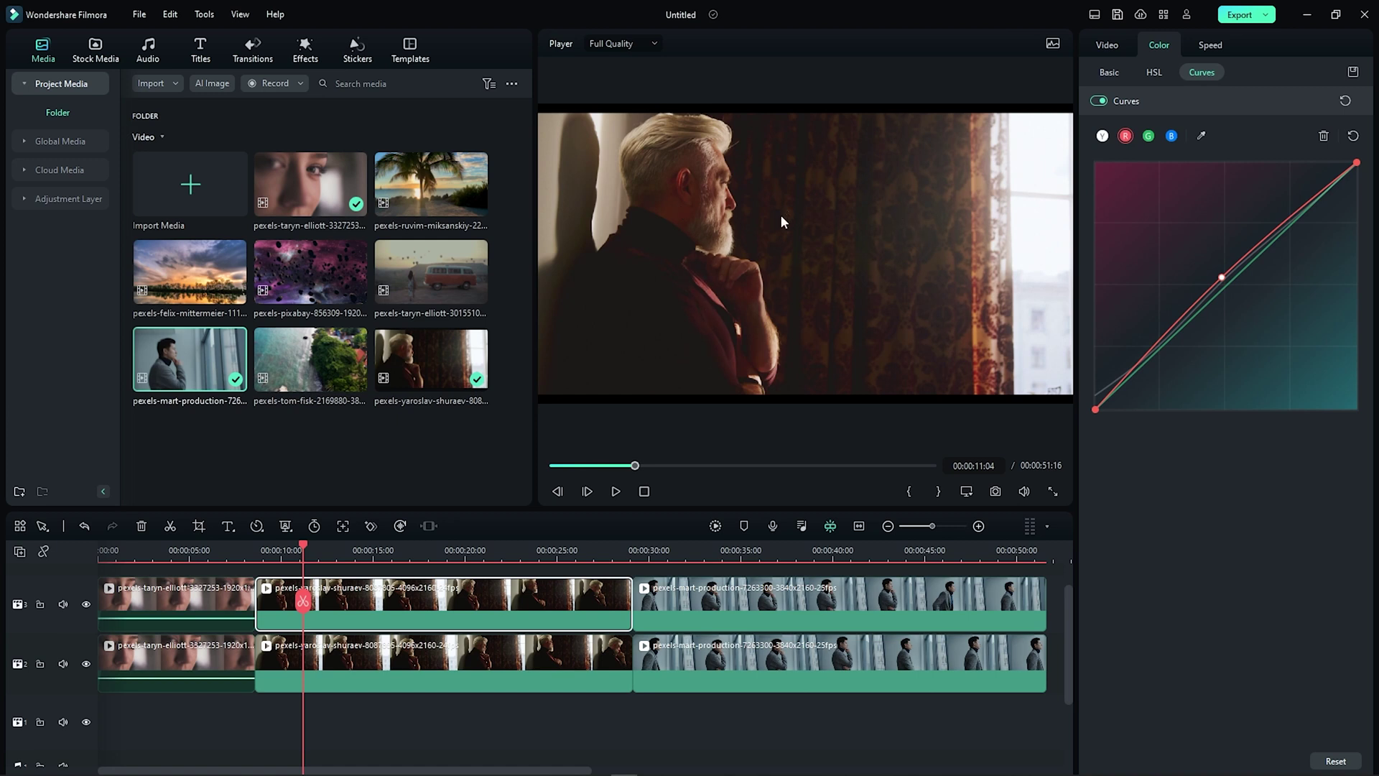
Add a midtone point to the second clip's blue curve, place it slightly below the diagonal, and compare the grade with the original.
left_click(1172, 135)
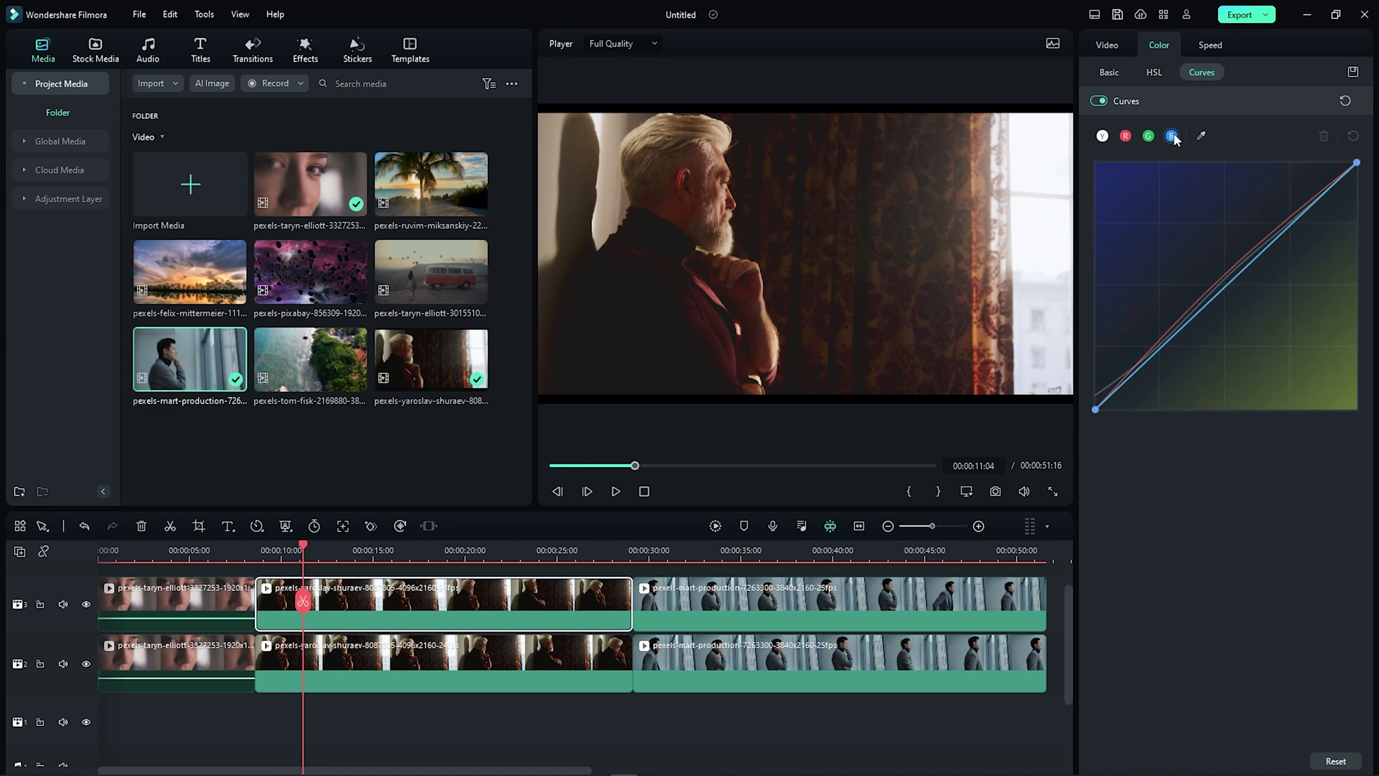
left_click(1230, 283)
left_click_drag(1229, 283, 1211, 276)
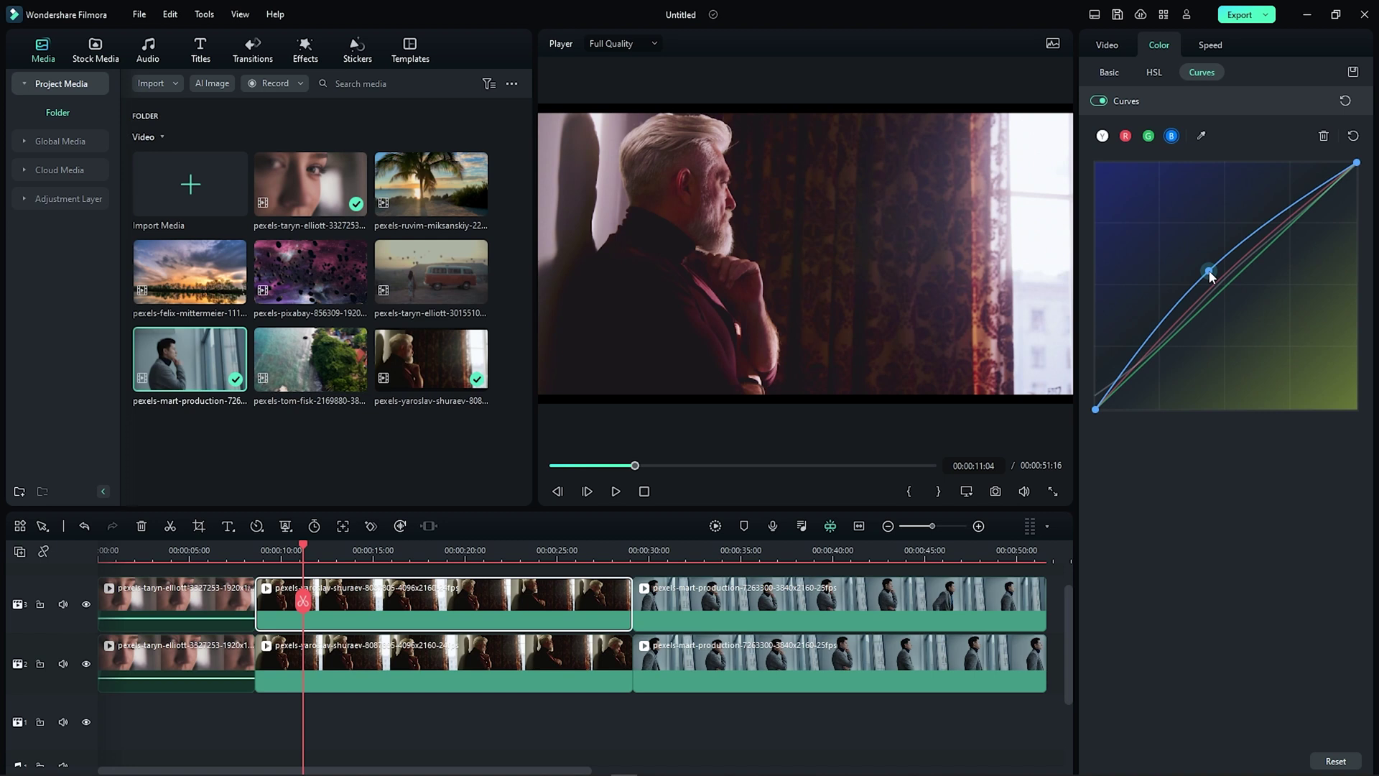
left_click_drag(1210, 273, 1234, 300)
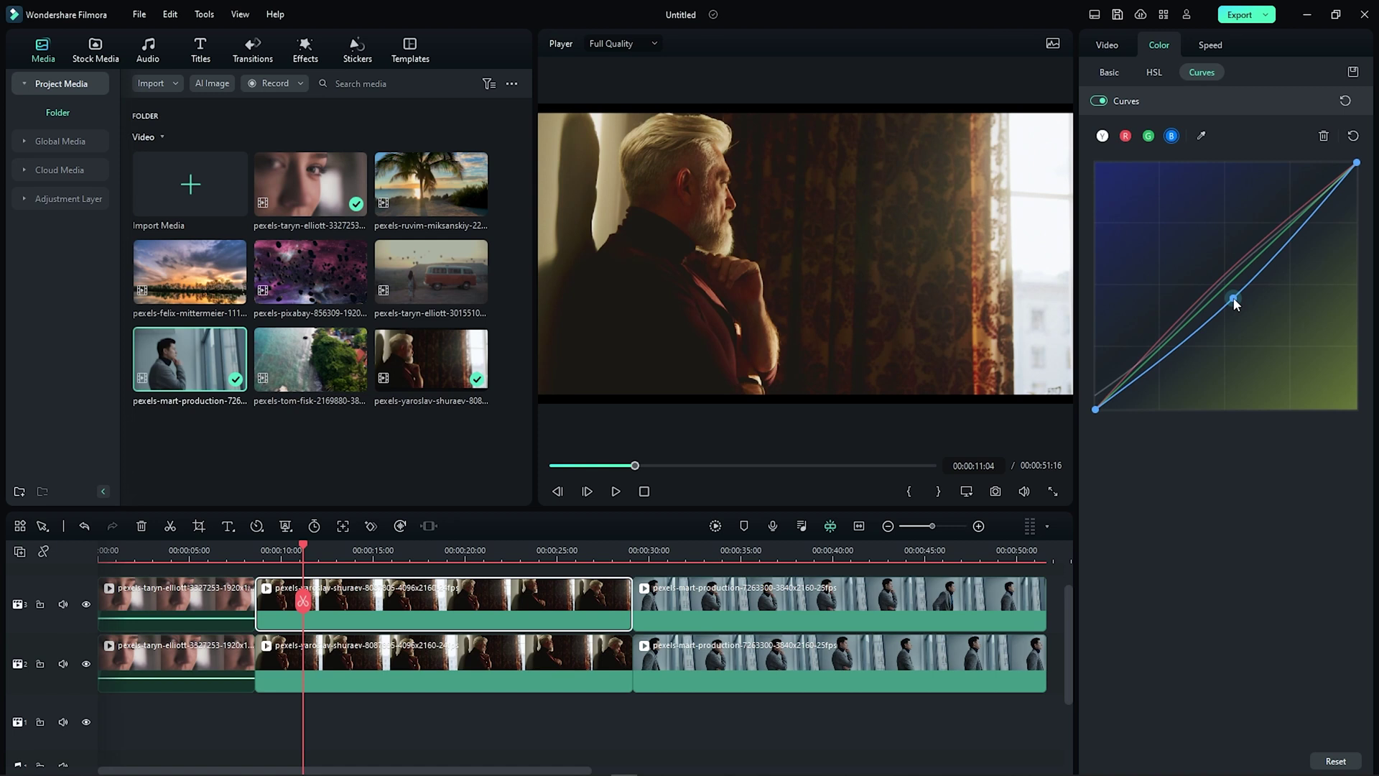
left_click_drag(1234, 303, 1229, 294)
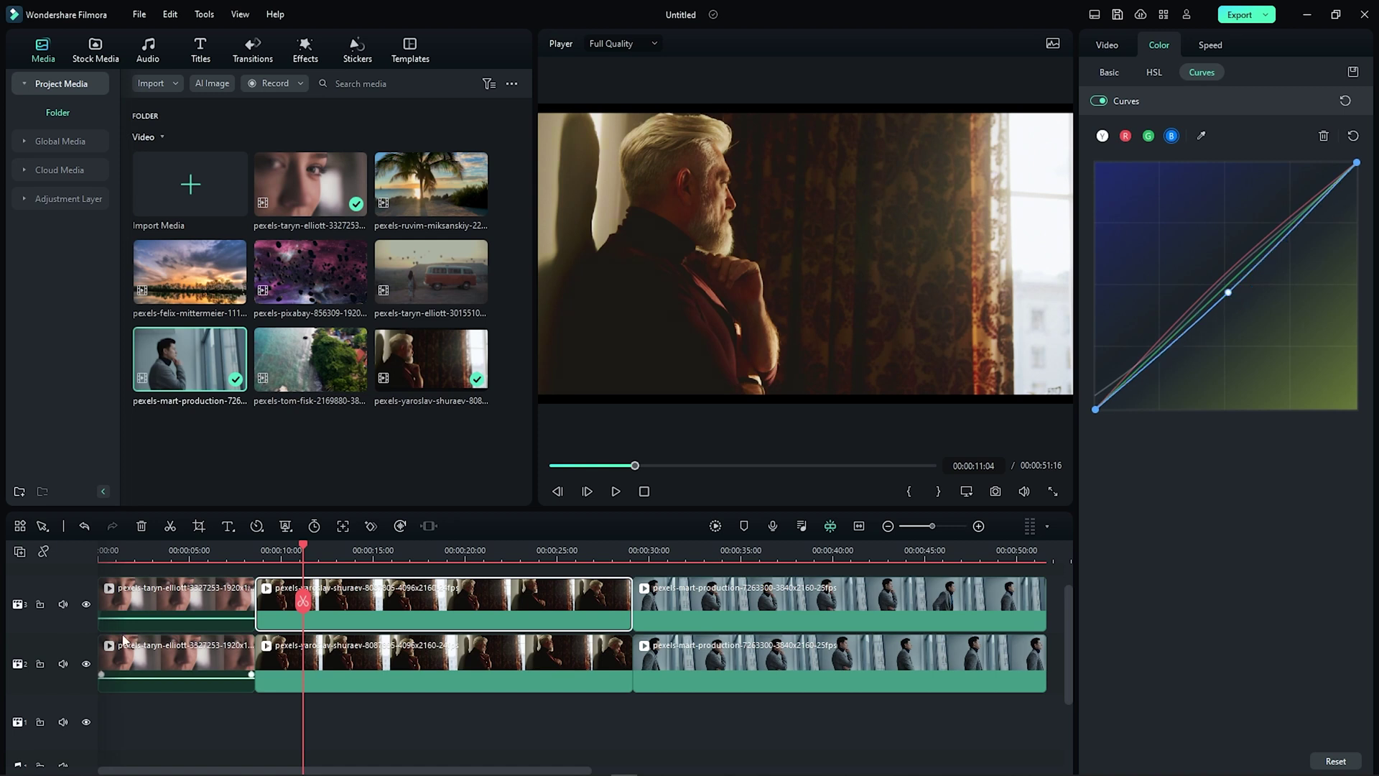
left_click(87, 605)
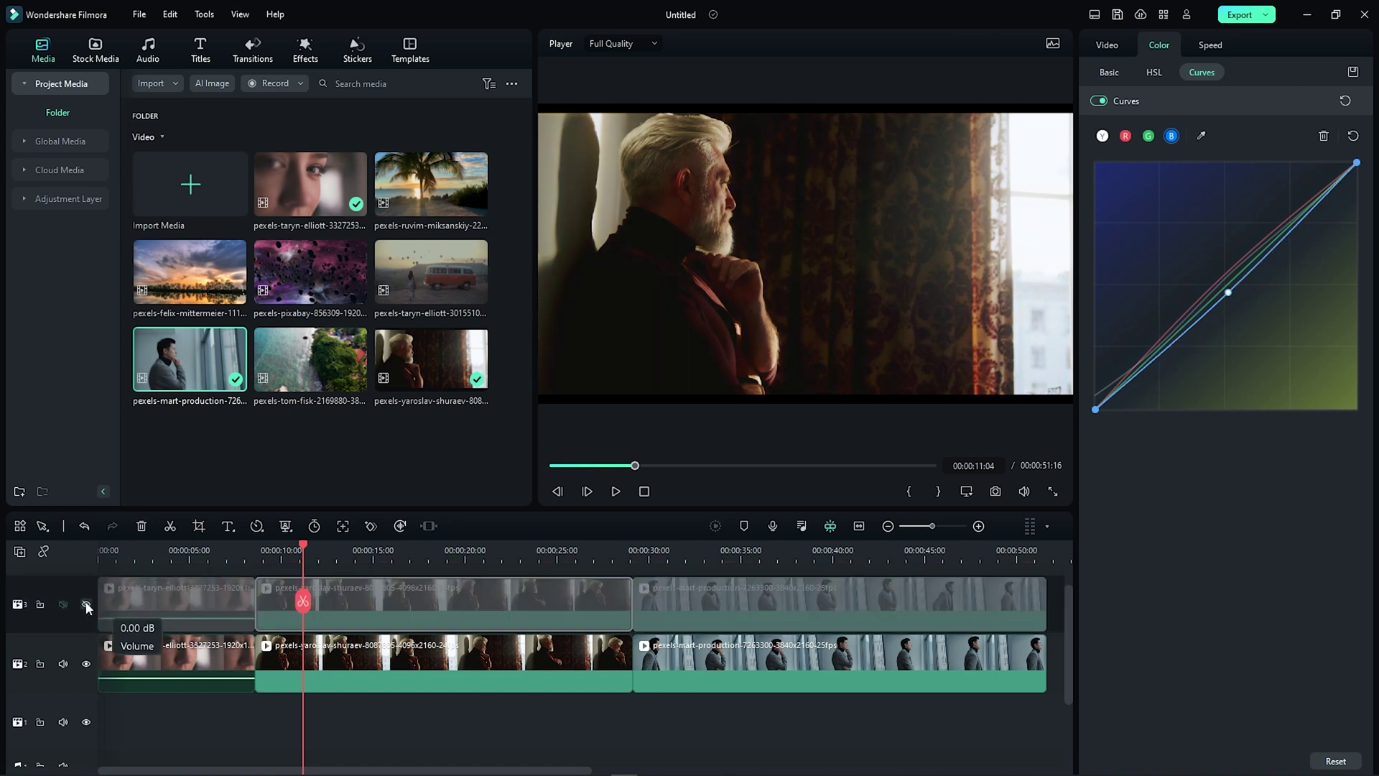
left_click(86, 604)
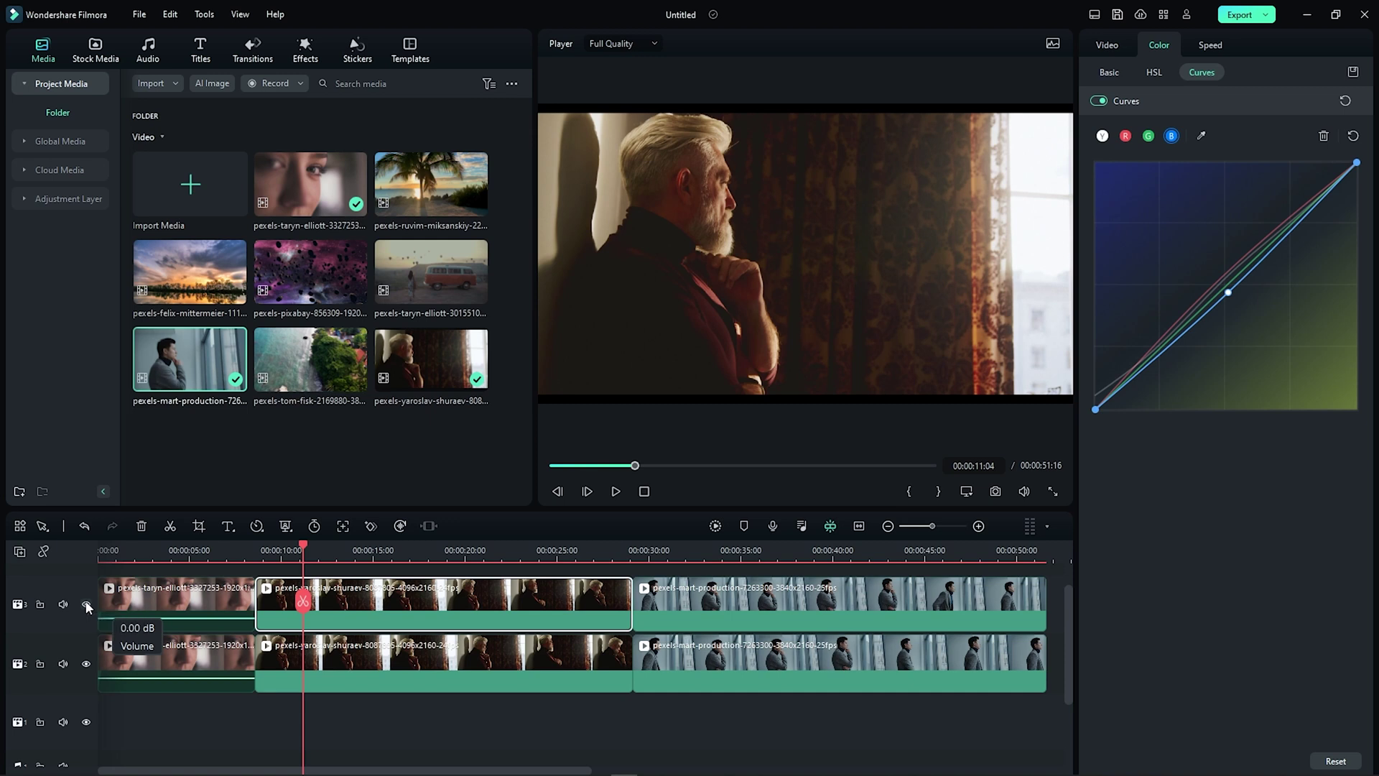
Play back the second clip's grade, and select the third clip's upper copy with the playhead at 00:00:31:13.
left_click(615, 491)
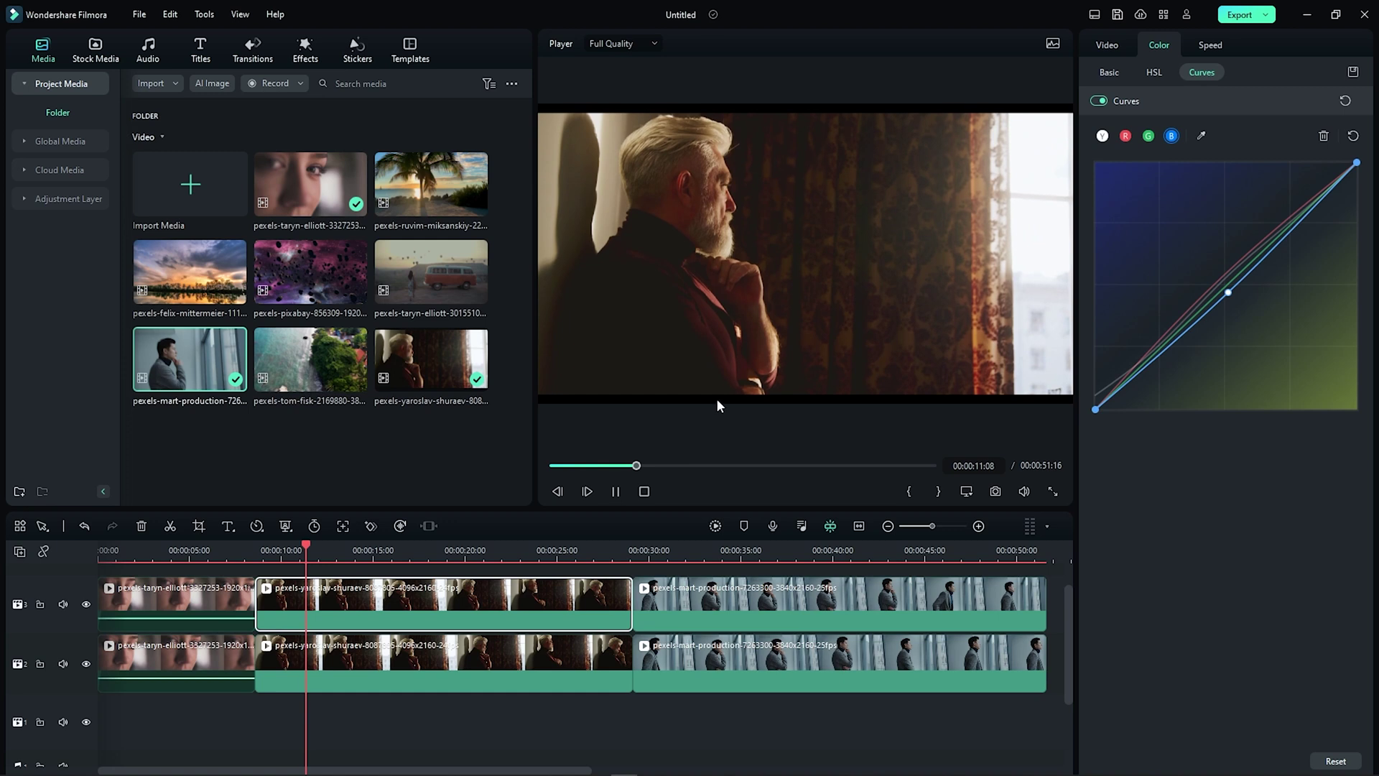
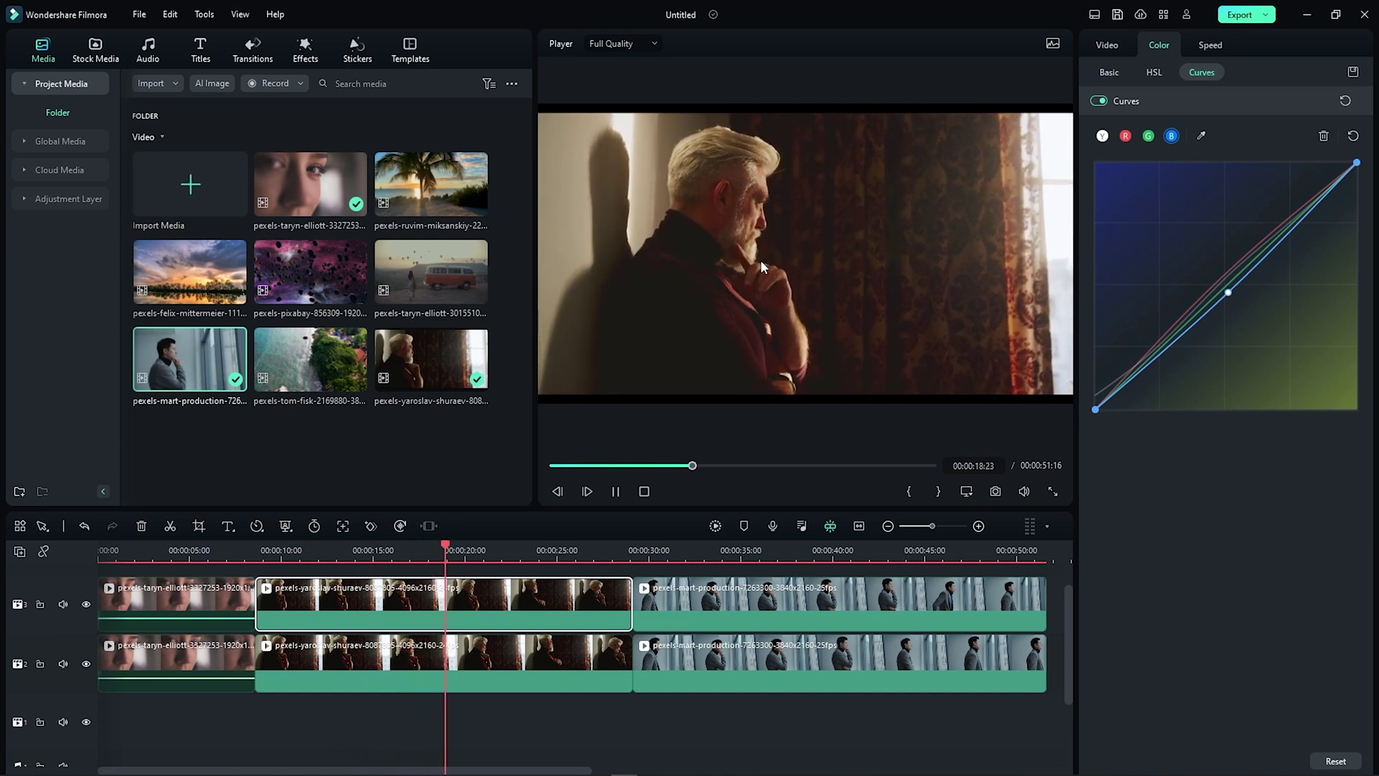
left_click(616, 491)
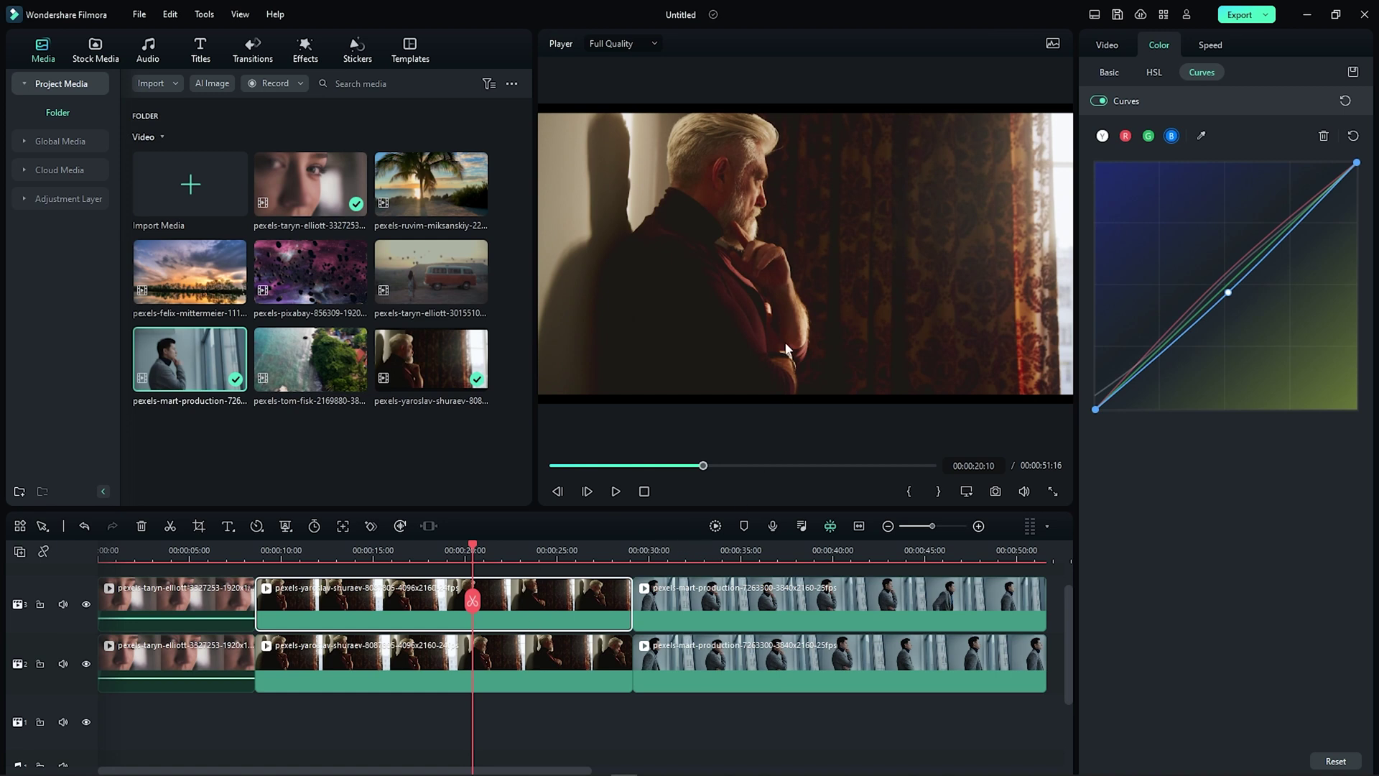
left_click(677, 549)
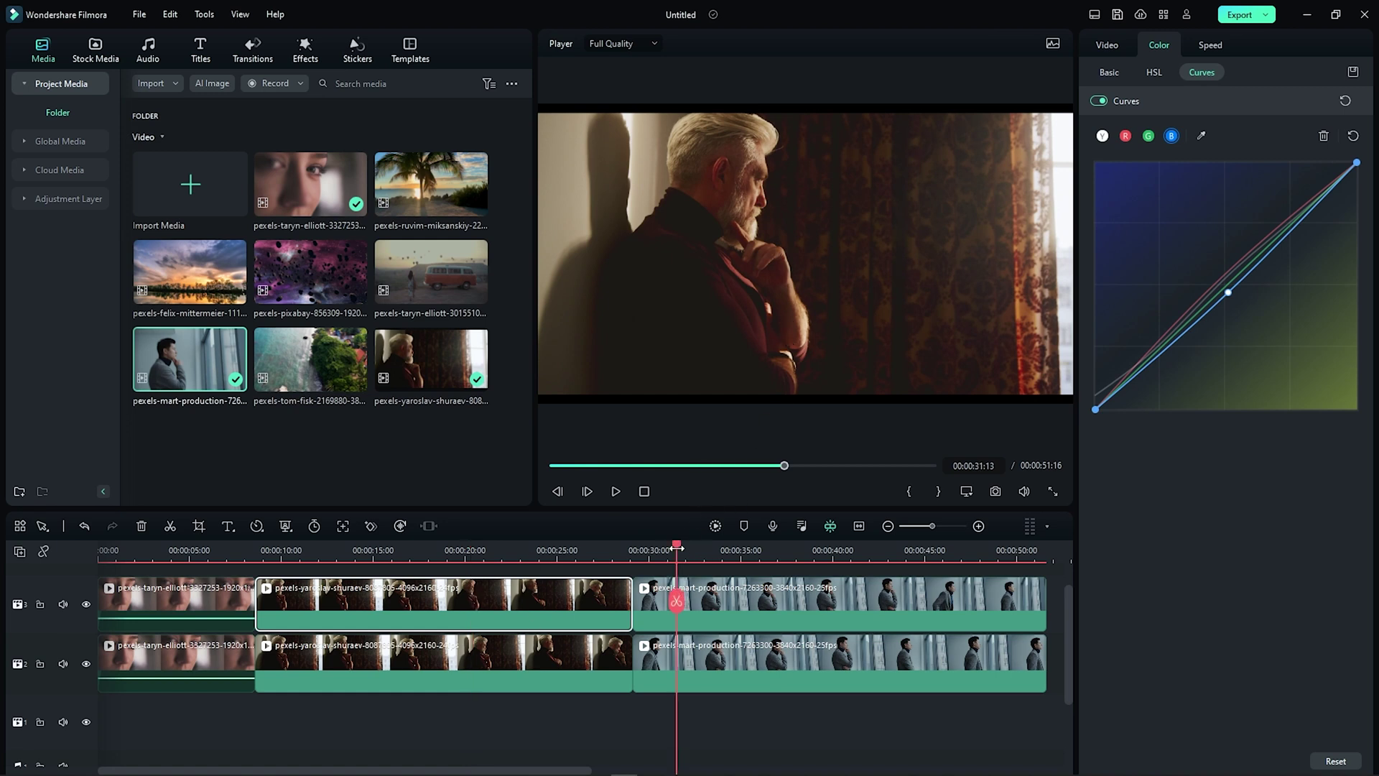
left_click(815, 604)
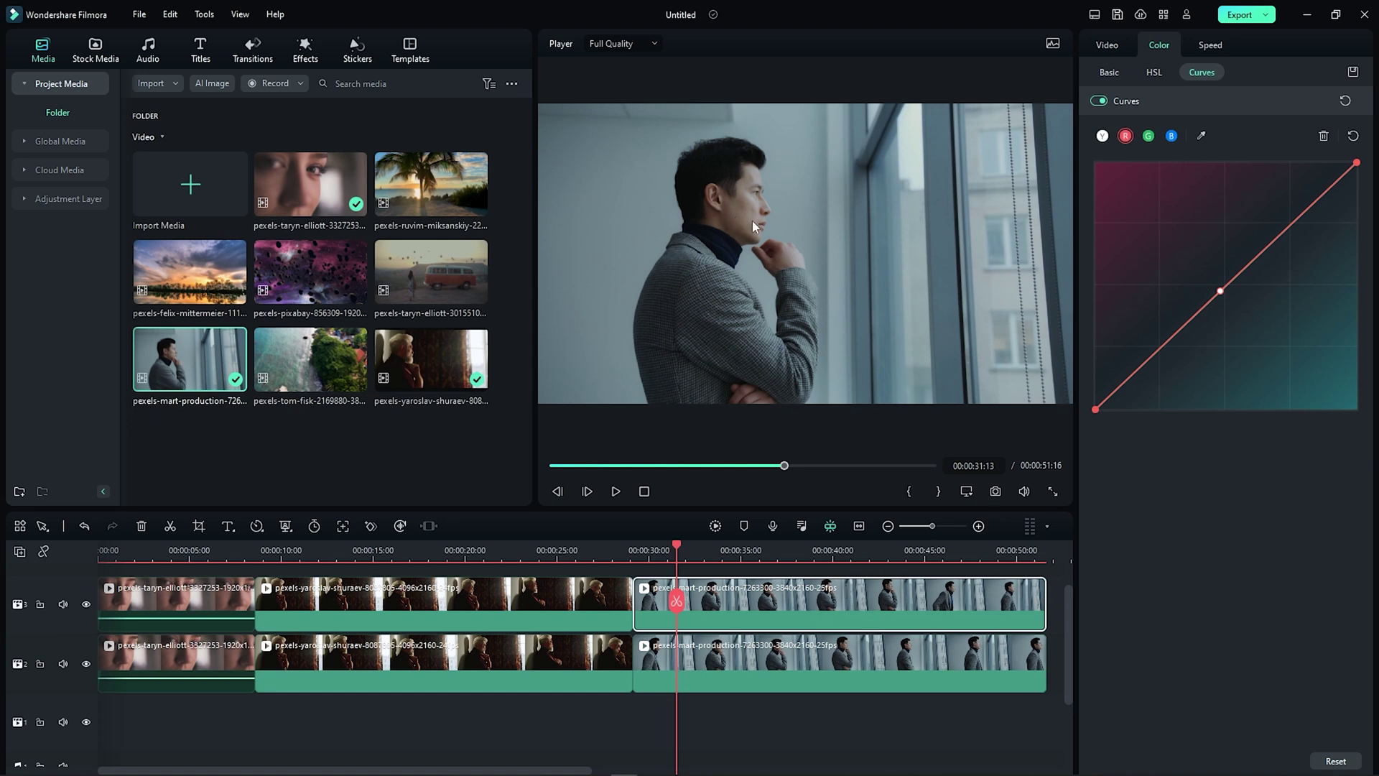
Sample the man's face to add a point to the third clip's white curve and raise it slightly above the diagonal.
left_click(1103, 136)
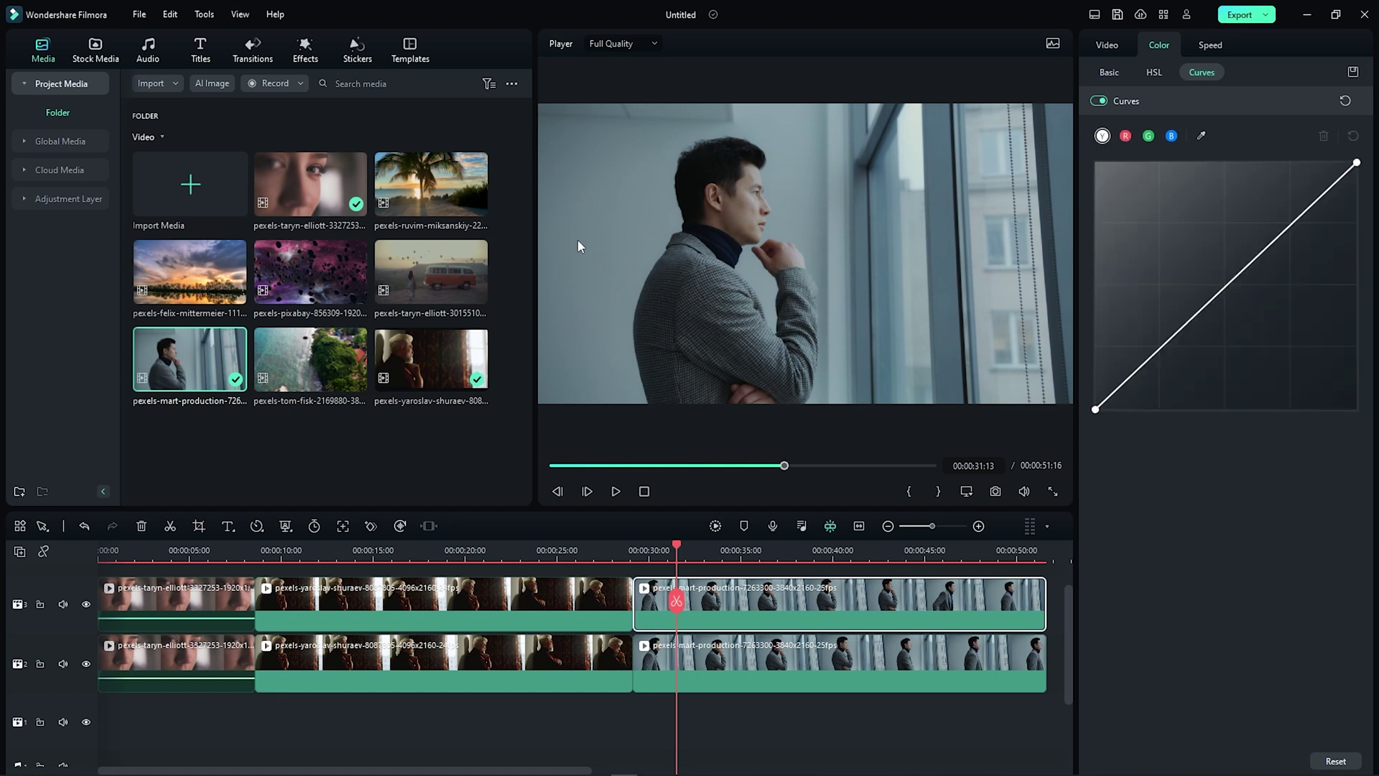
left_click(1200, 136)
left_click(757, 219)
mouse_move(1242, 273)
left_mouse_down()
mouse_move(1232, 266)
mouse_move(1247, 285)
mouse_move(1238, 275)
left_mouse_up()
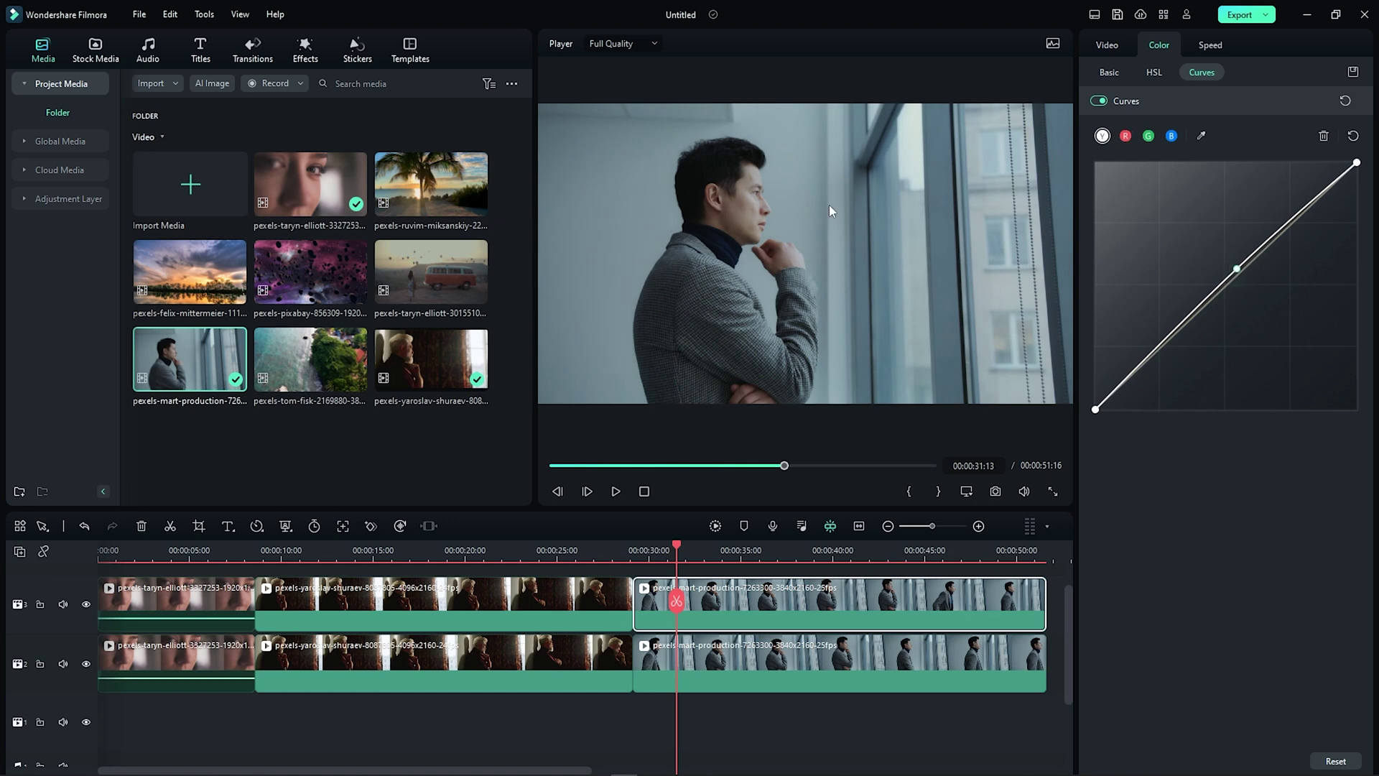
Sample the man's face to add a second point to the third clip's red curve and raise it slightly above the diagonal.
left_click(1126, 135)
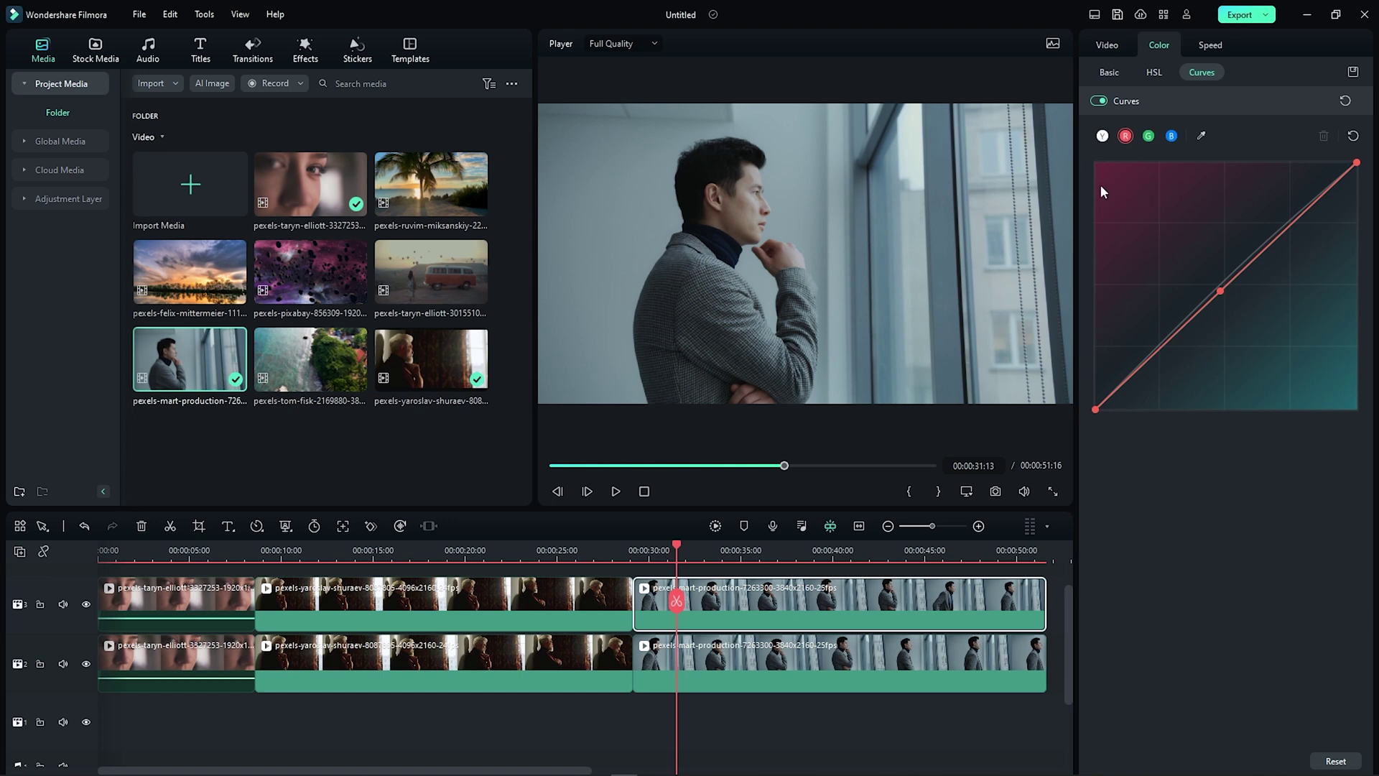
left_click(1201, 136)
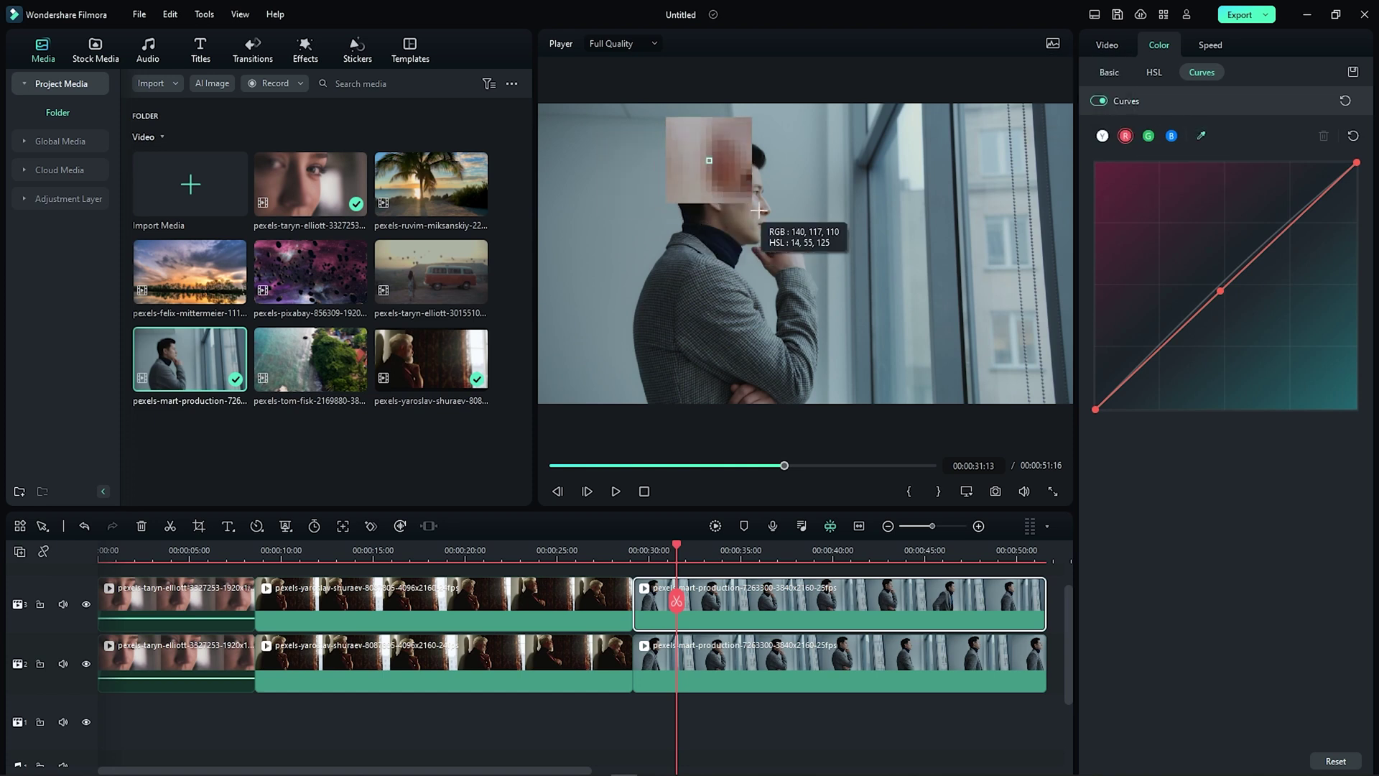
left_click(758, 211)
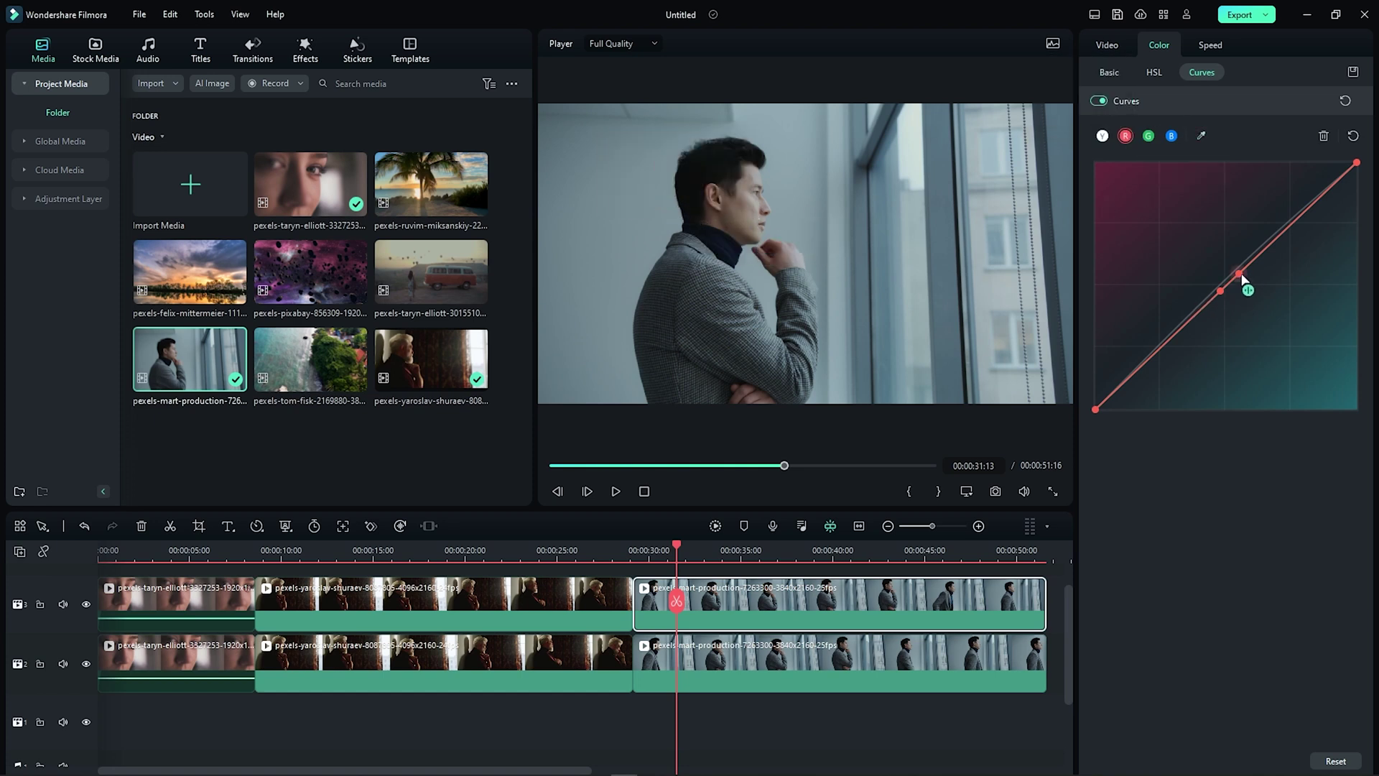
left_click_drag(1239, 272, 1231, 268)
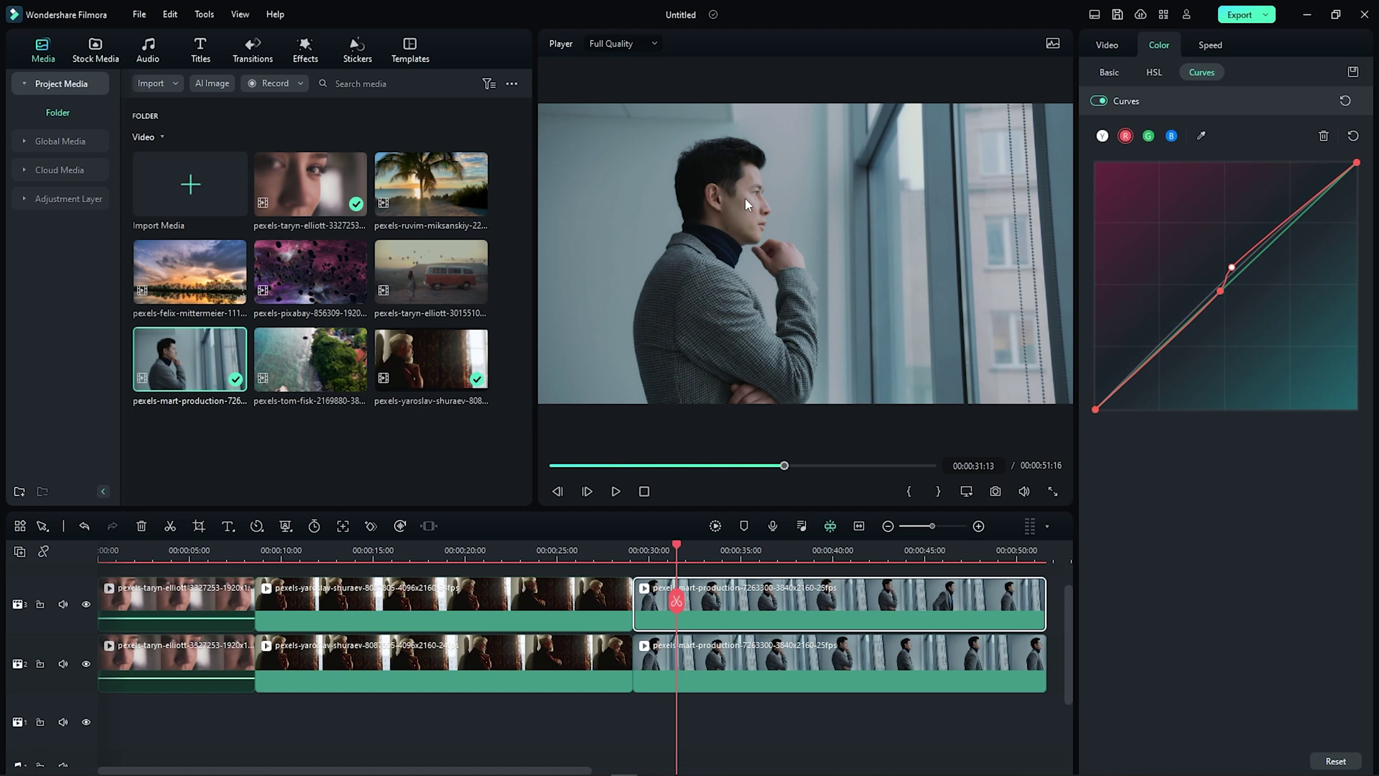
Sample the background wall to add a point to the third clip's blue curve and raise it slightly above the diagonal.
left_click(1171, 136)
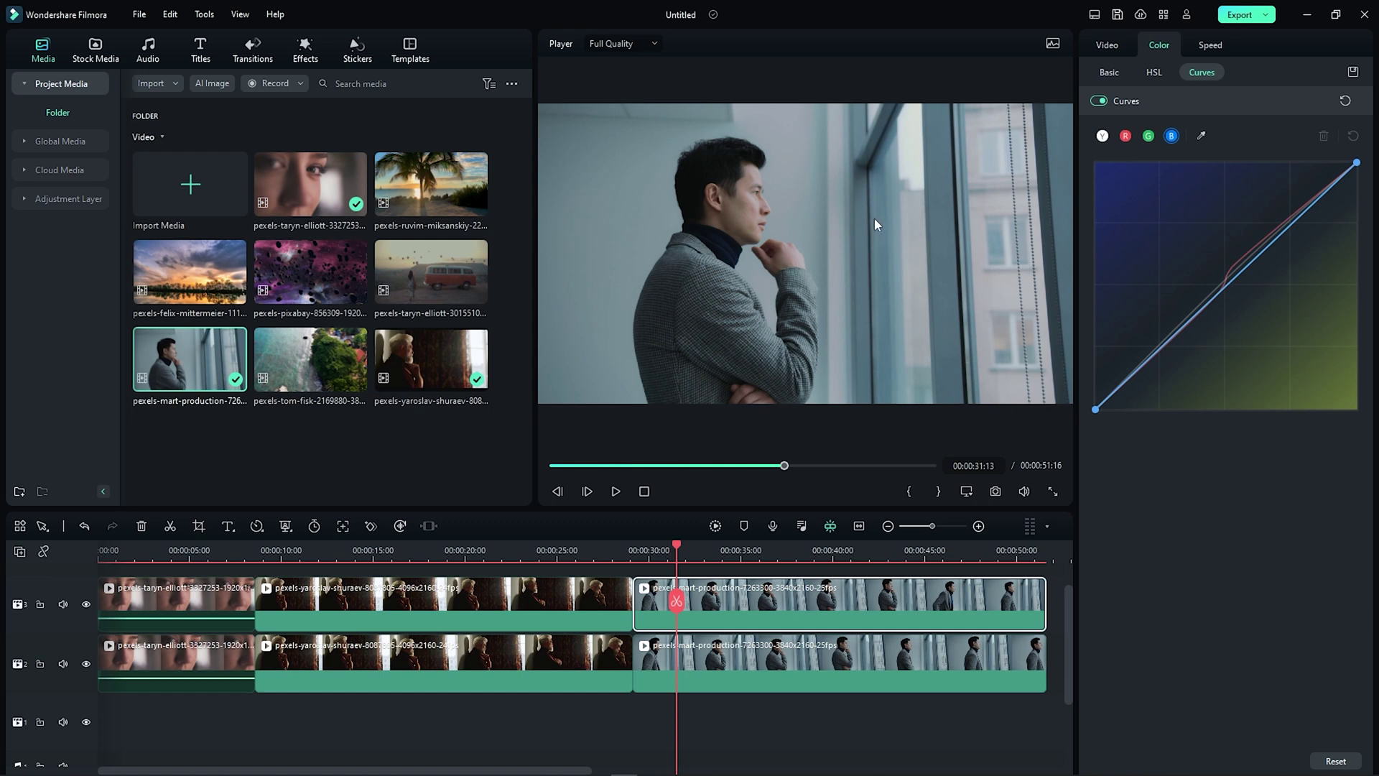
left_click(1201, 133)
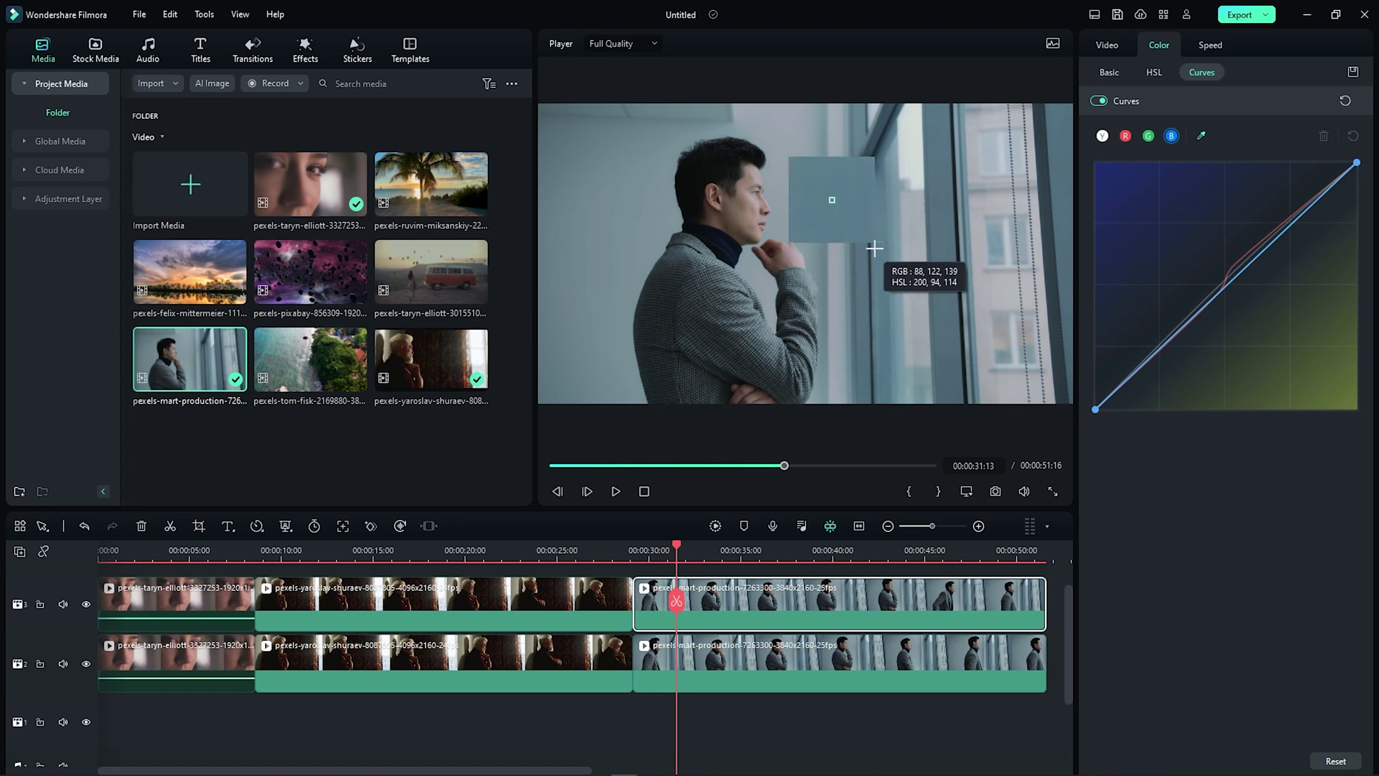
left_click(638, 249)
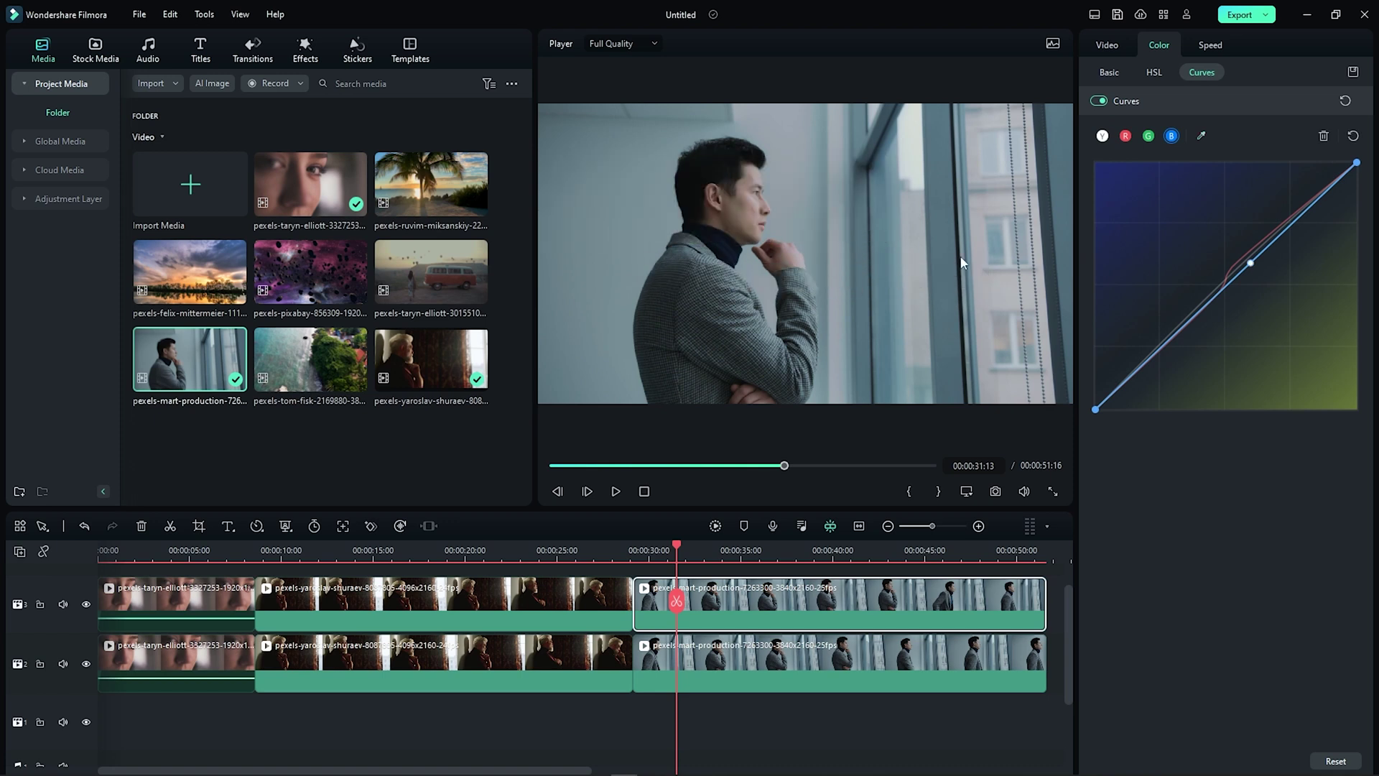
left_click_drag(1252, 265, 1245, 268)
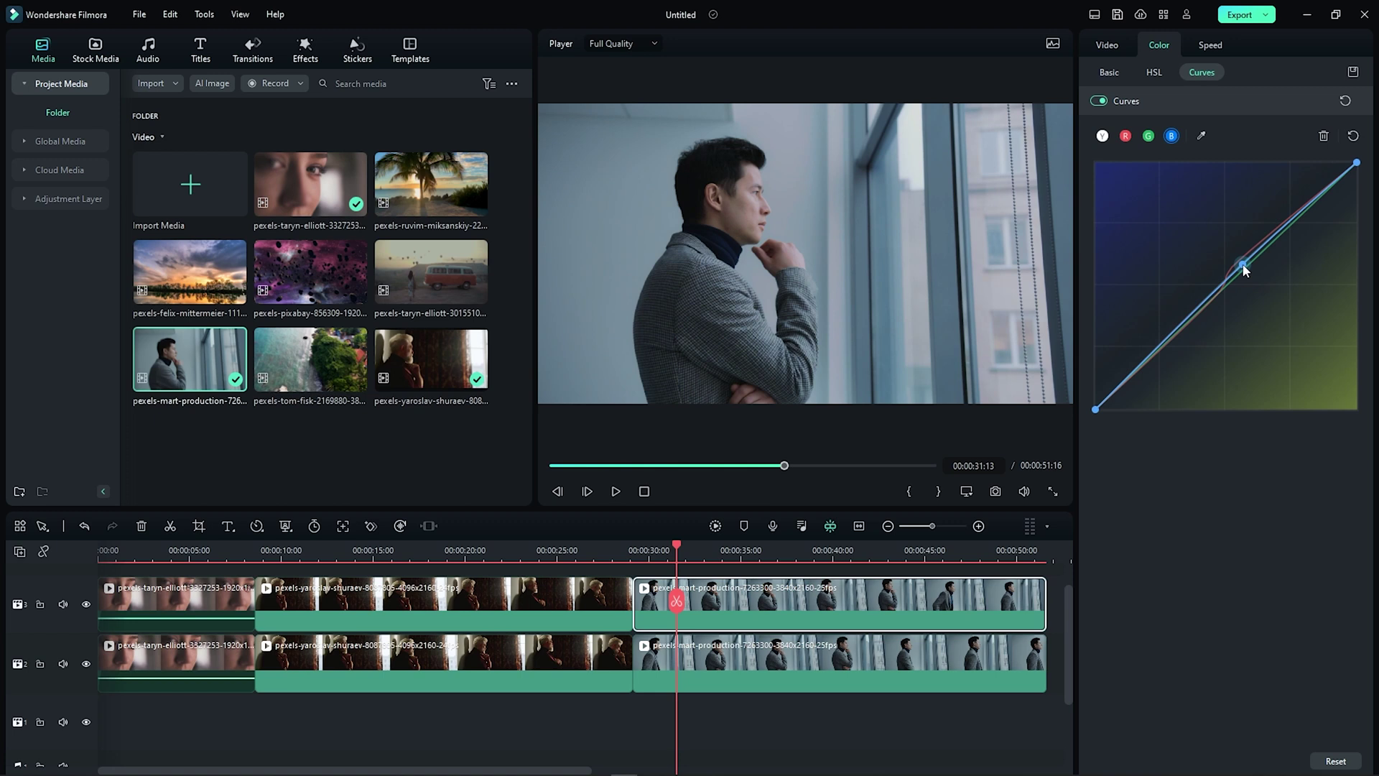
mouse_move(1244, 270)
left_mouse_down()
mouse_move(1255, 276)
mouse_move(1243, 270)
left_mouse_up()
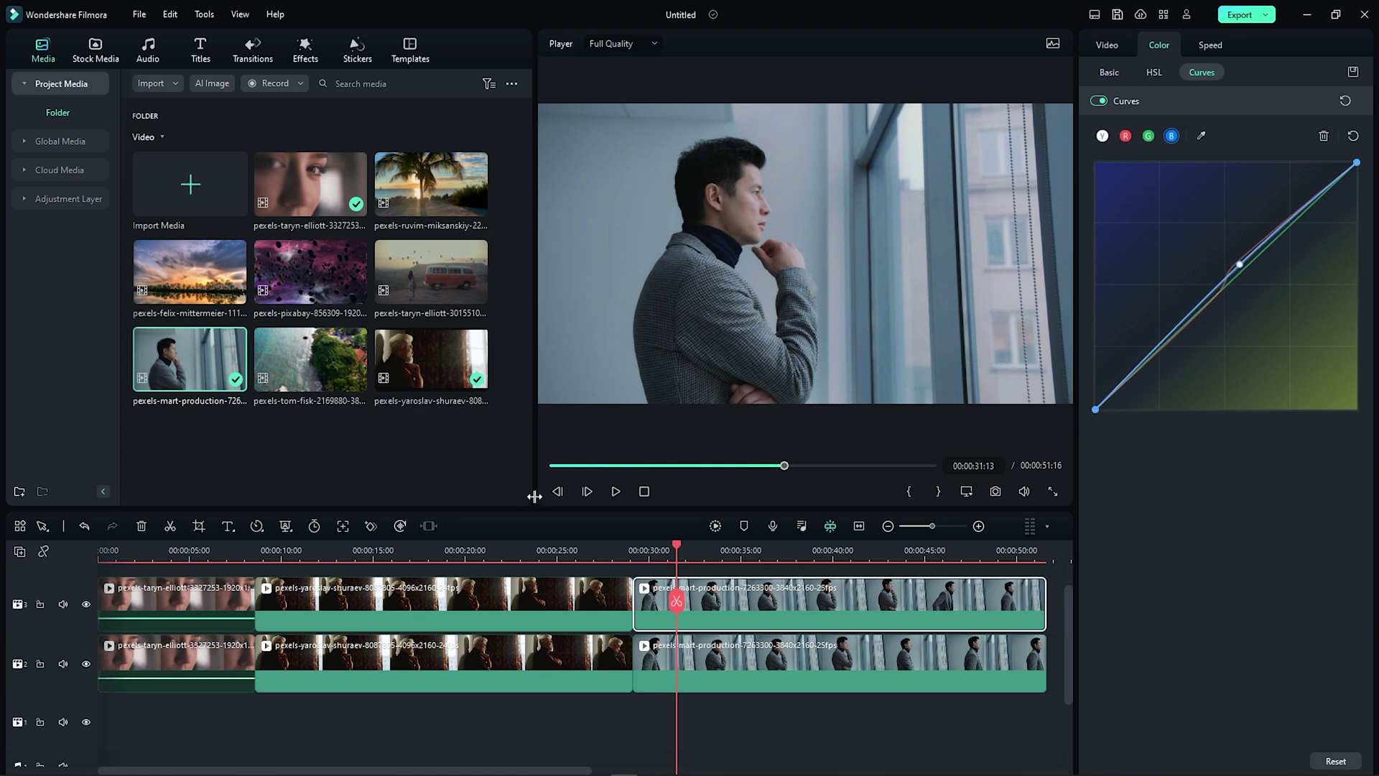
Toggle the upper track's visibility several times to compare the third clip's curve grade with the original.
left_click(85, 605)
left_click(86, 605)
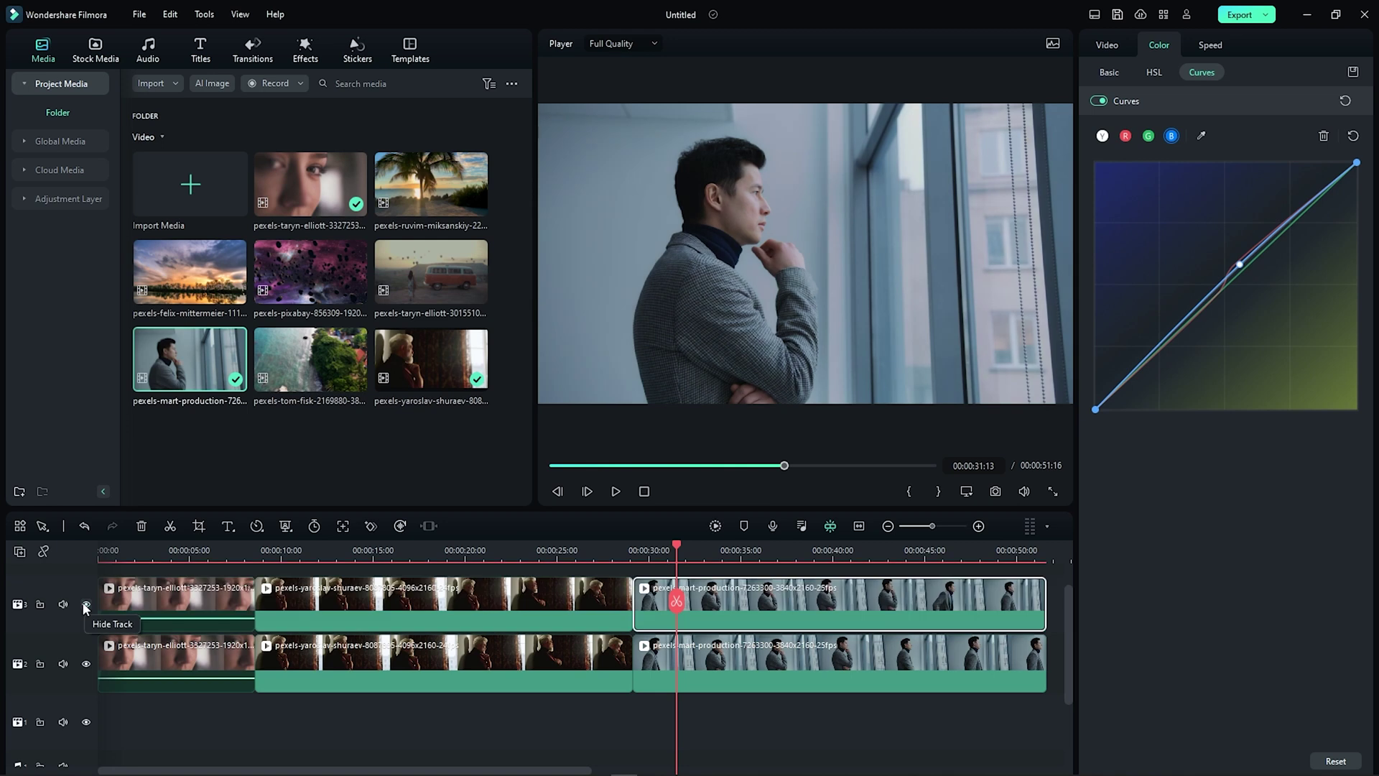
left_click(85, 606)
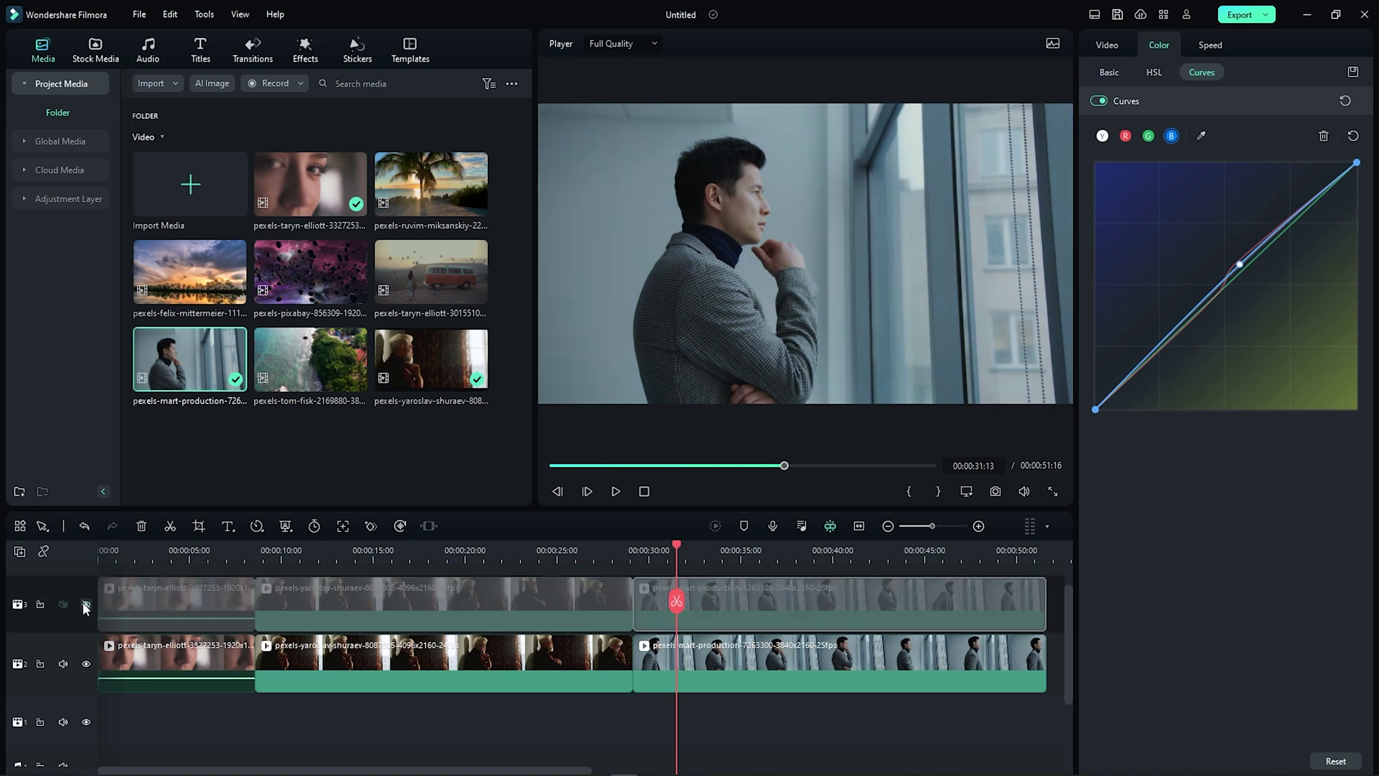
left_click(86, 606)
left_click(85, 605)
left_click(86, 606)
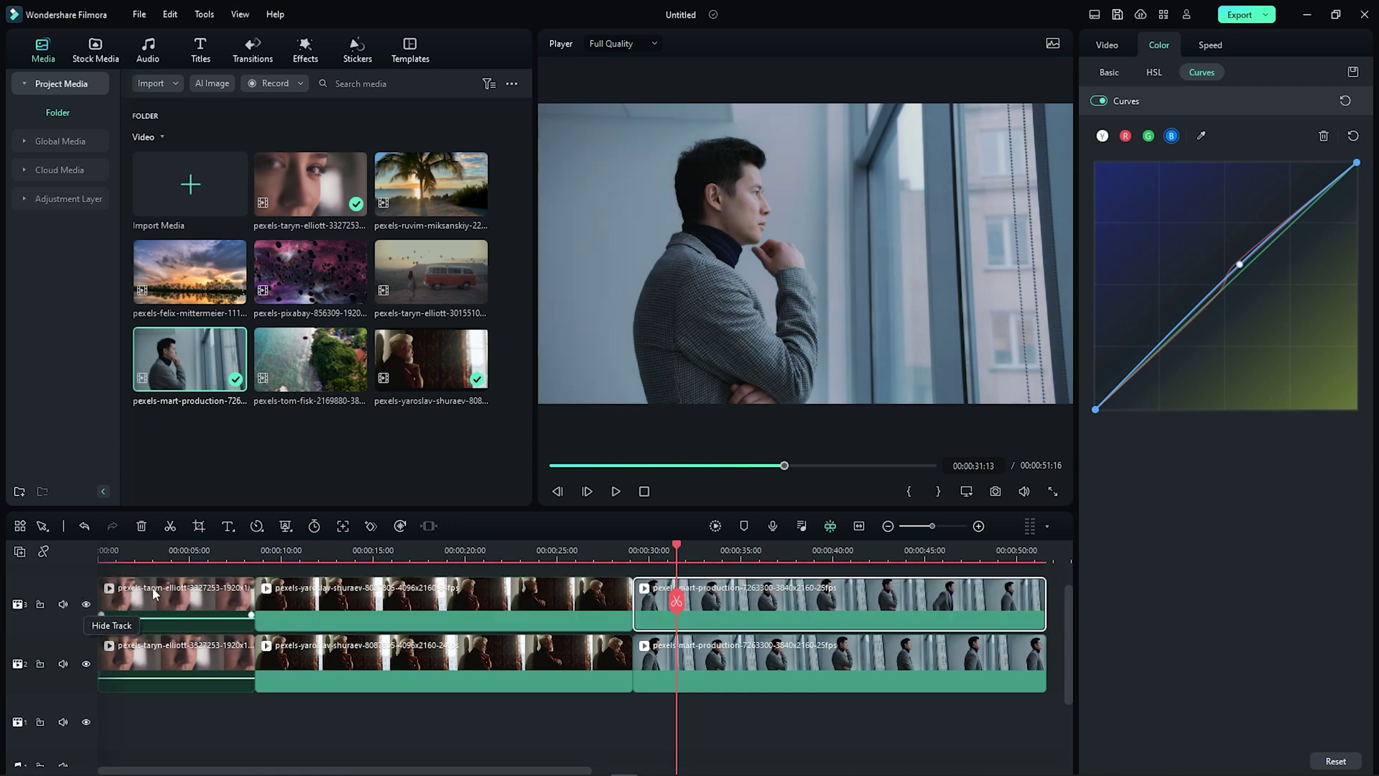
View the graded third clip full screen, and hide the upper track to view the original full screen as well.
left_click(1052, 491)
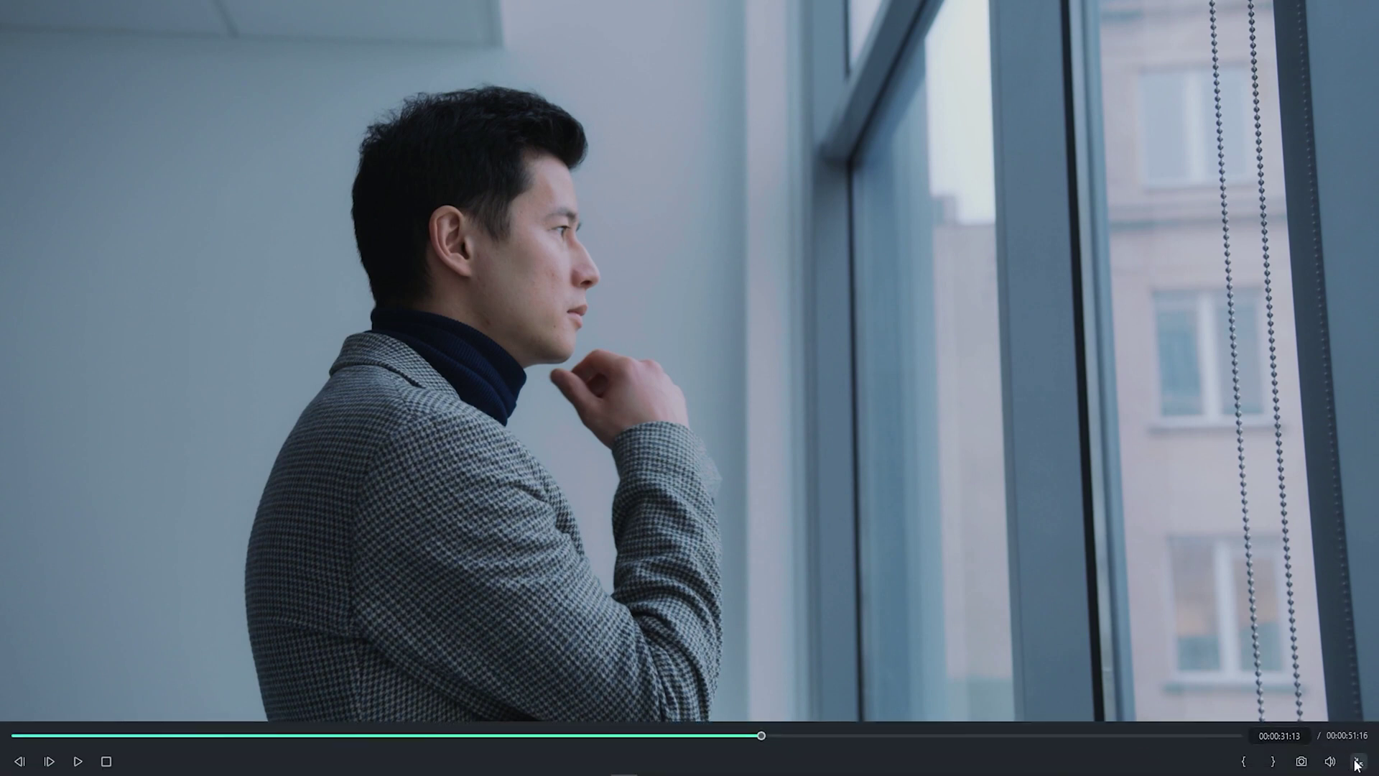
left_click(1356, 760)
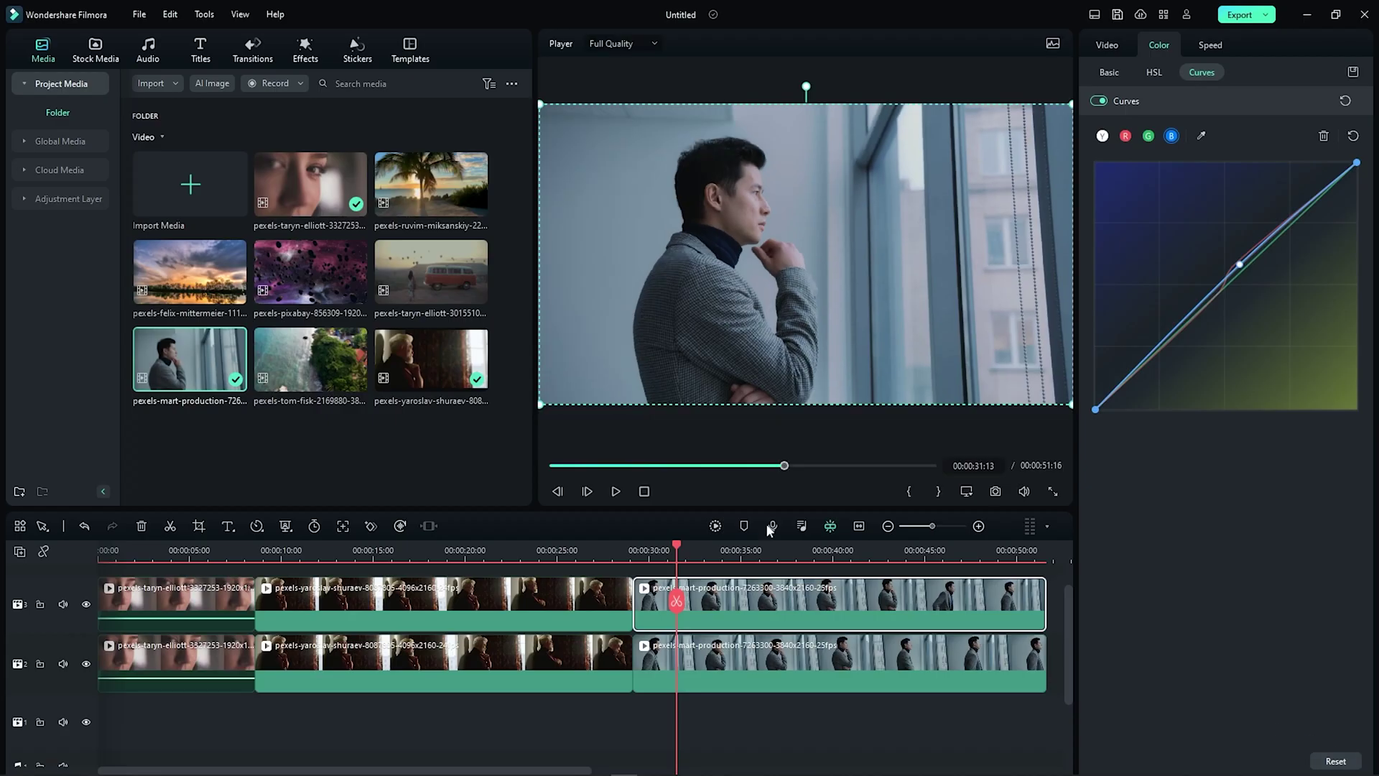
left_click(86, 605)
left_click(1053, 490)
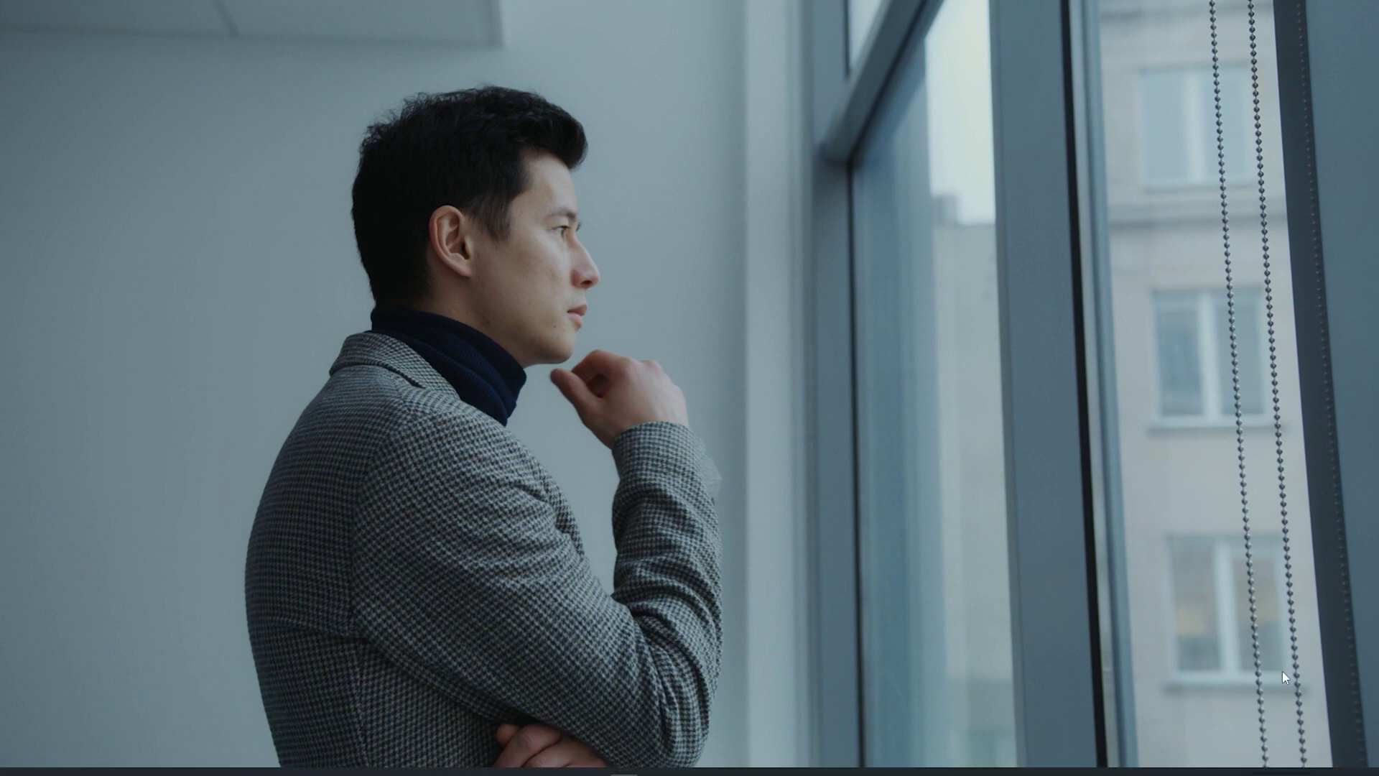
left_click(1359, 762)
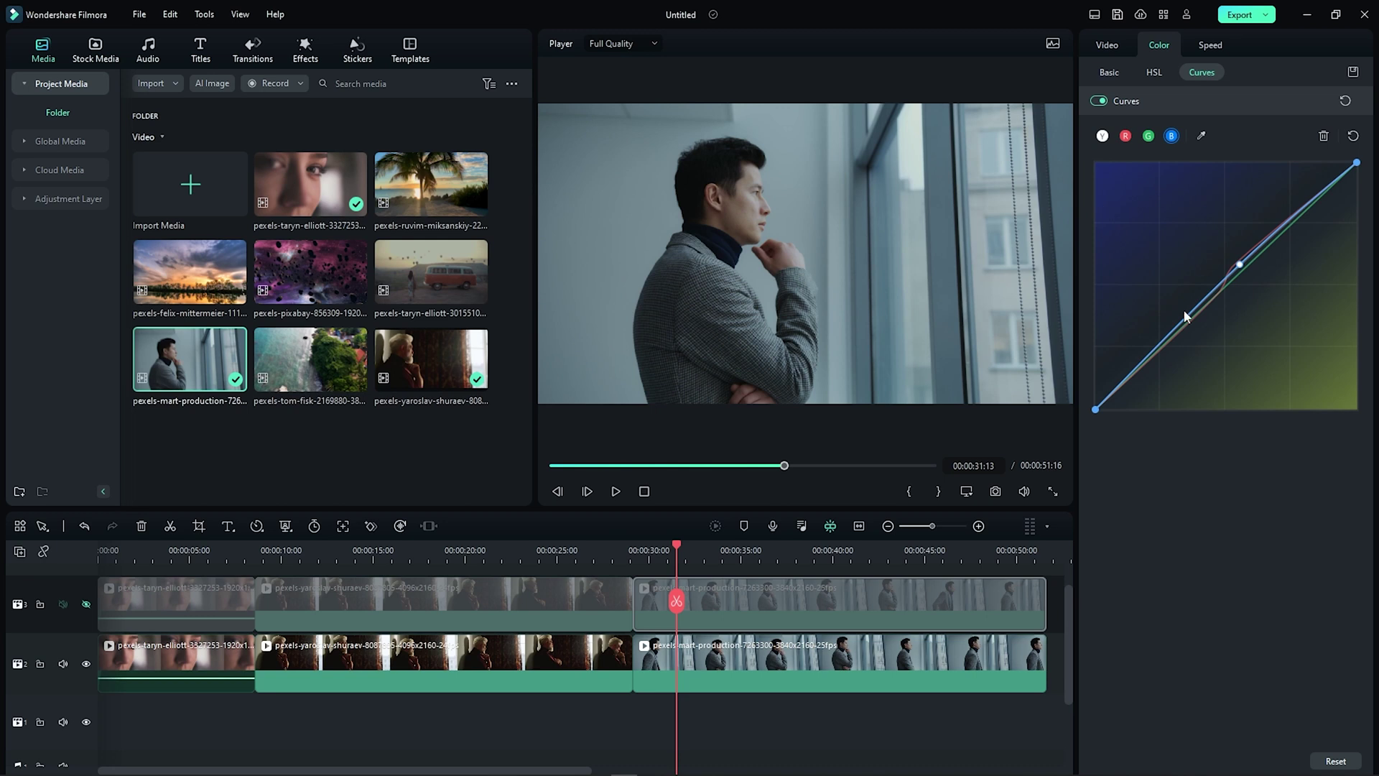
Restore the upper track's visibility and nudge the third clip's orange hue and saturation slightly upward in the HSL settings.
left_click(1152, 71)
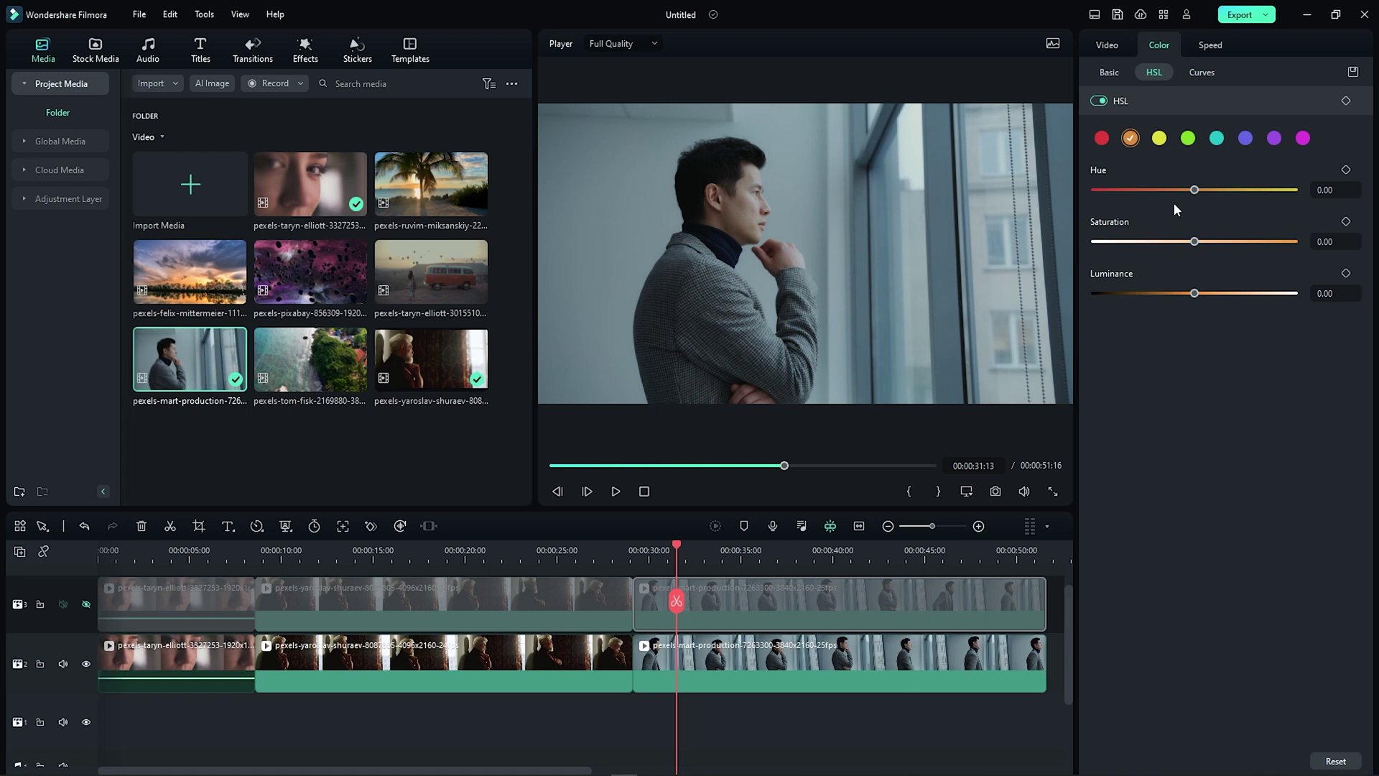
left_click(86, 604)
left_click_drag(1195, 190, 1198, 191)
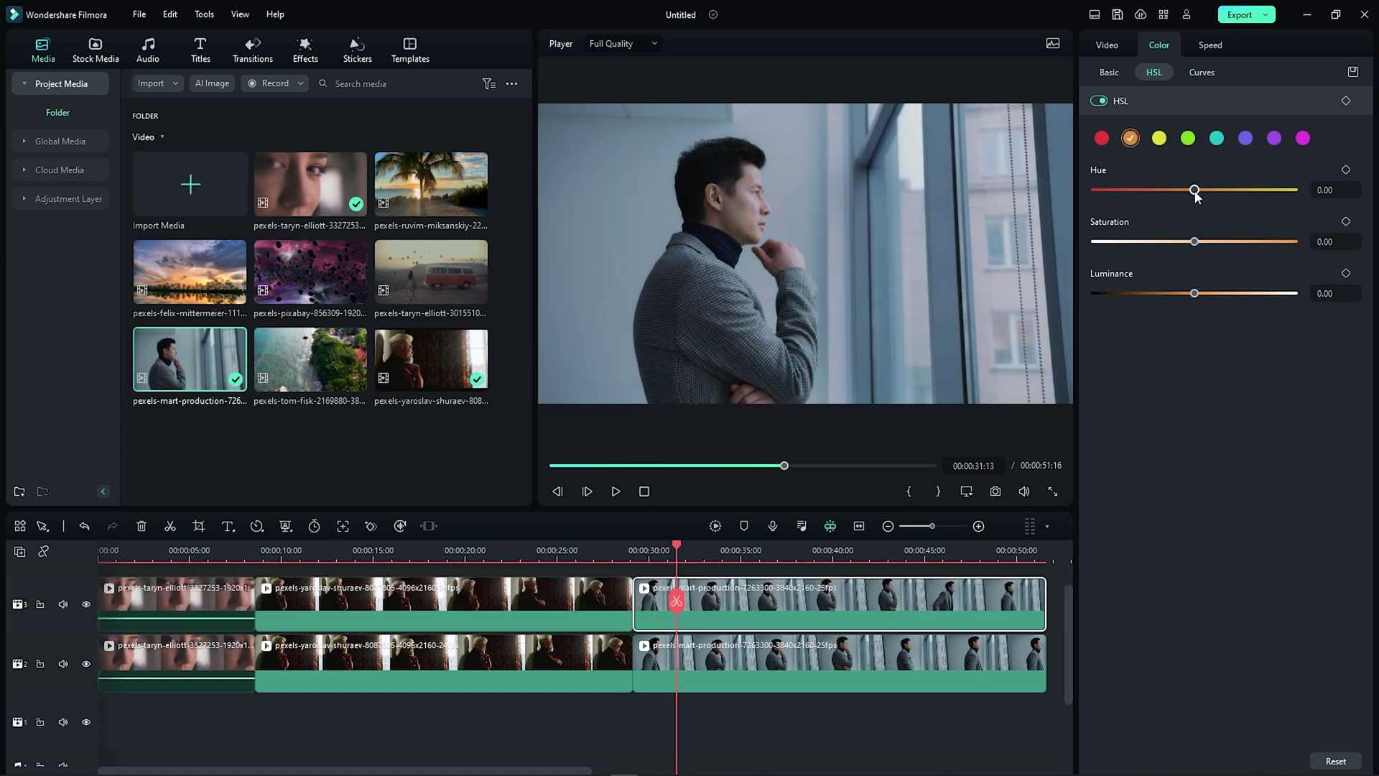
left_click_drag(1196, 240, 1198, 241)
Set the third clip's white balance tint to 8.76 and its exposure to -4.38 in the basic color settings.
left_click(1111, 72)
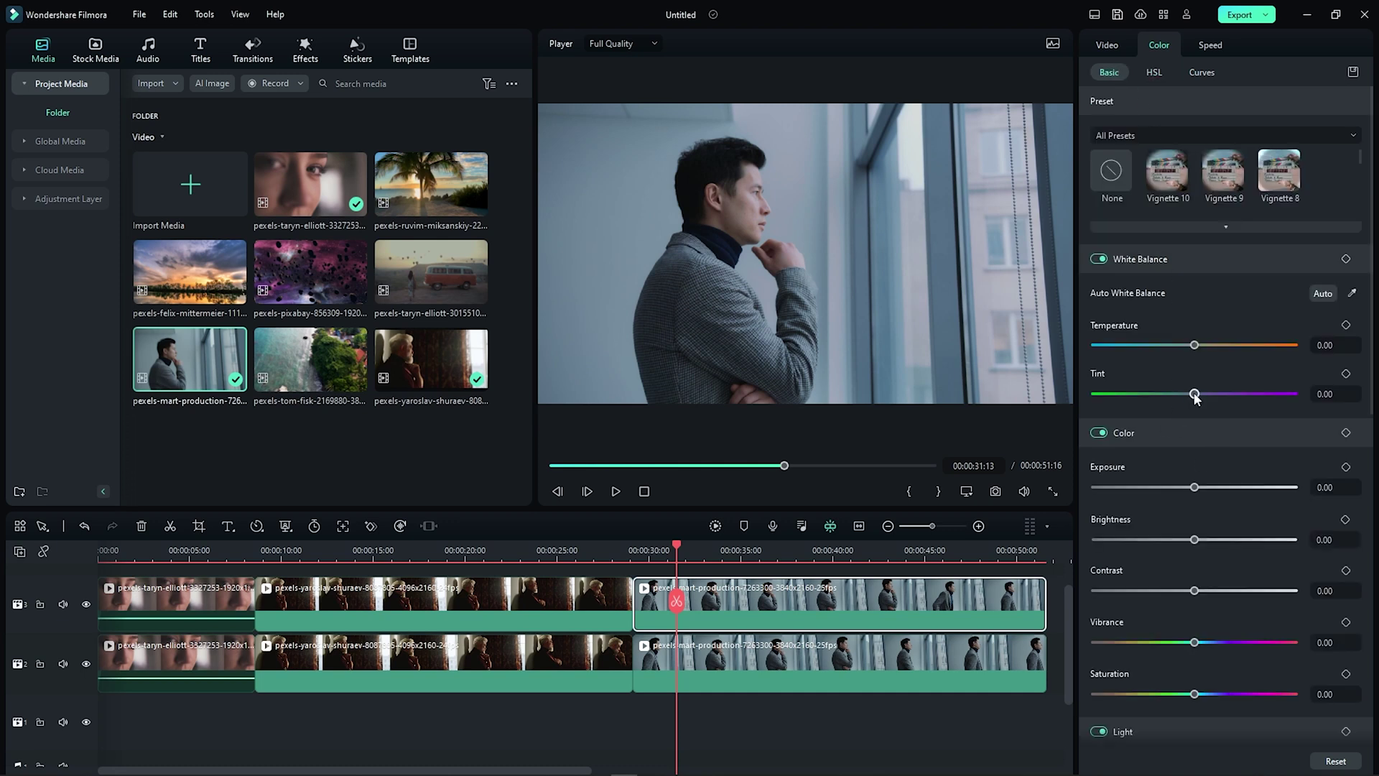
left_click_drag(1191, 396, 1205, 396)
left_click_drag(1196, 494, 1192, 494)
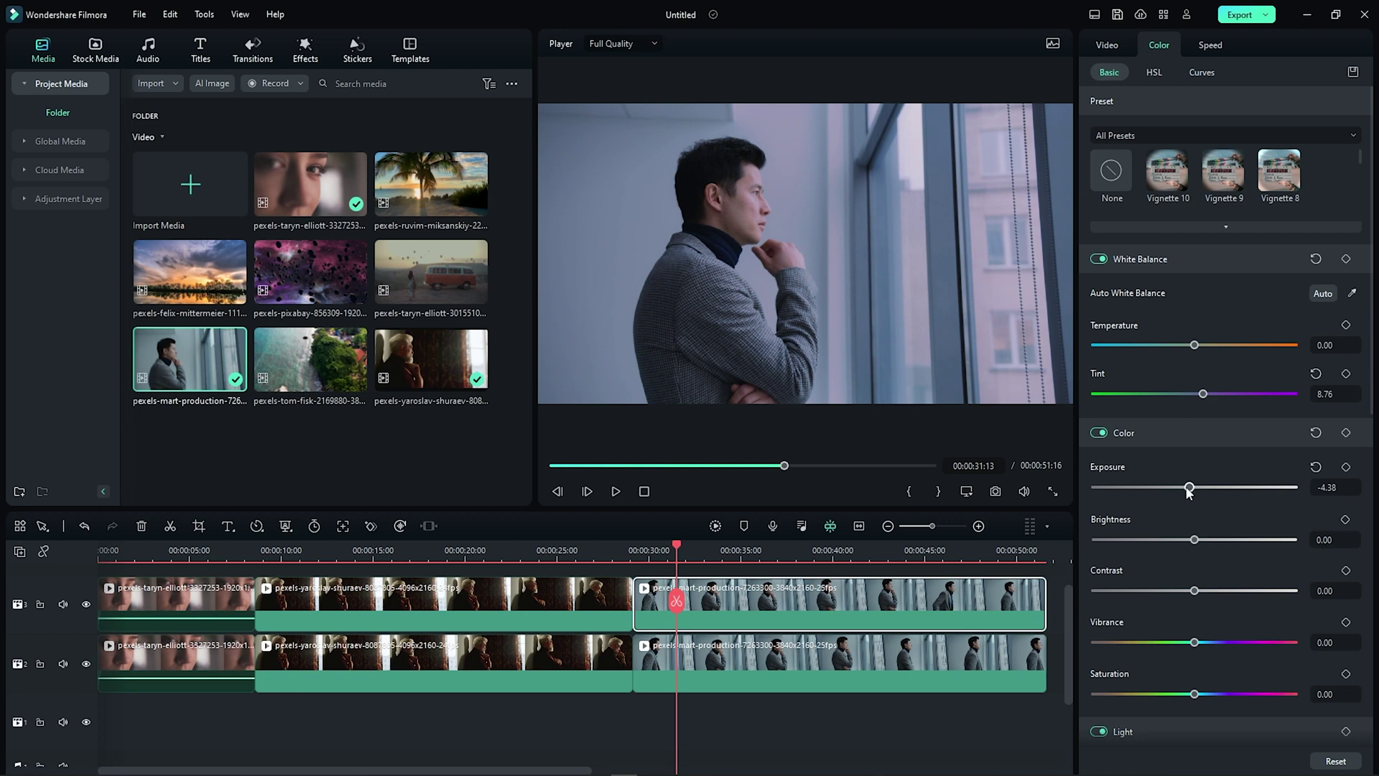